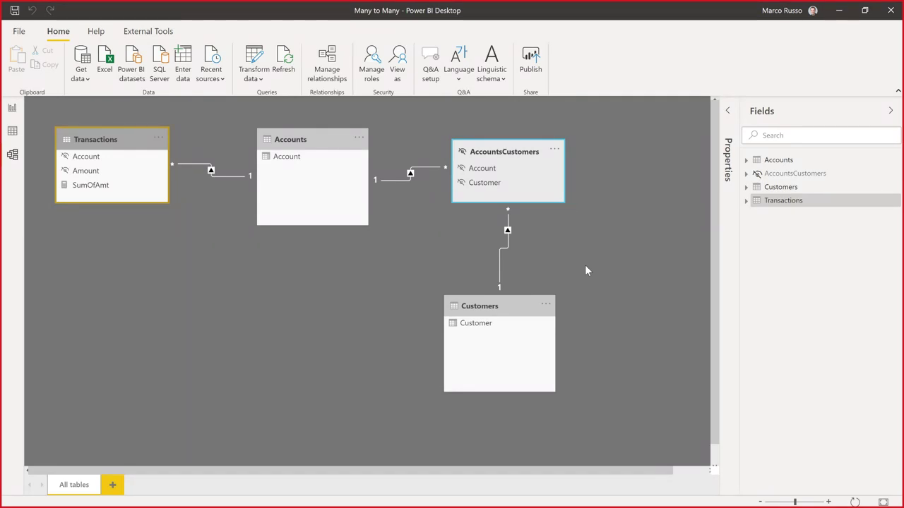
Nudge the AccountsCustomers table in the model diagram and remove the Customer field from the columns of the report matrix
{"action": "left_click_drag", "start_coordinate": [511, 150], "coordinate": [503, 158]}
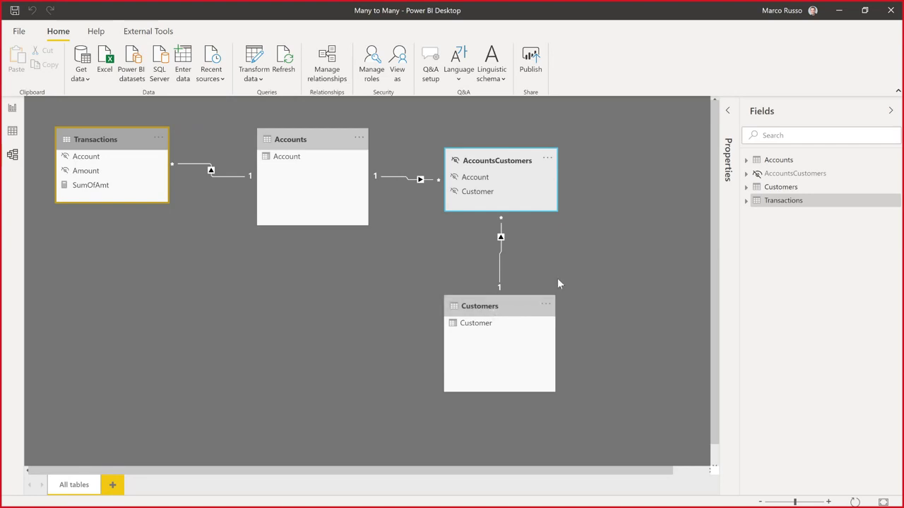
{"action": "left_click", "coordinate": [12, 108]}
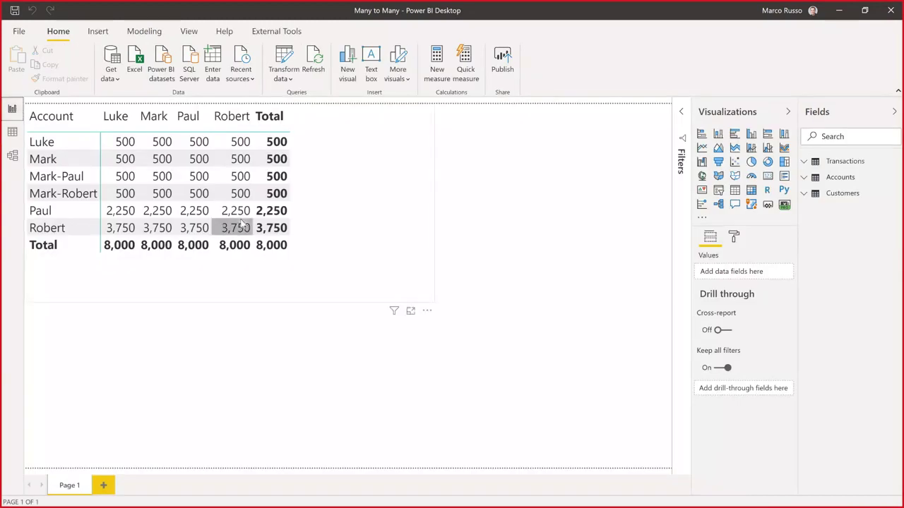
{"action": "left_click", "coordinate": [361, 186]}
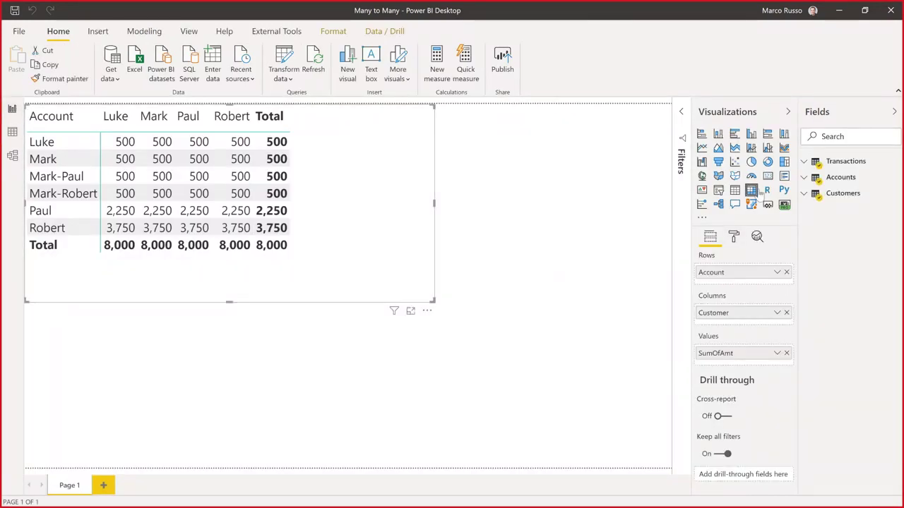
{"action": "left_click", "coordinate": [786, 312]}
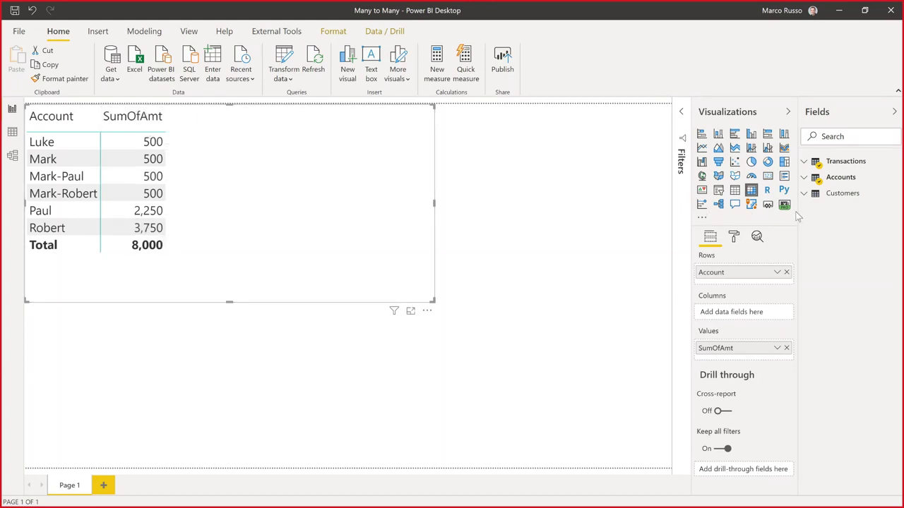
Examine the definitions of the Accounts and Transactions tables and the formula of the SumOfAmt measure, enlarging the formula text
{"action": "left_click", "coordinate": [805, 181]}
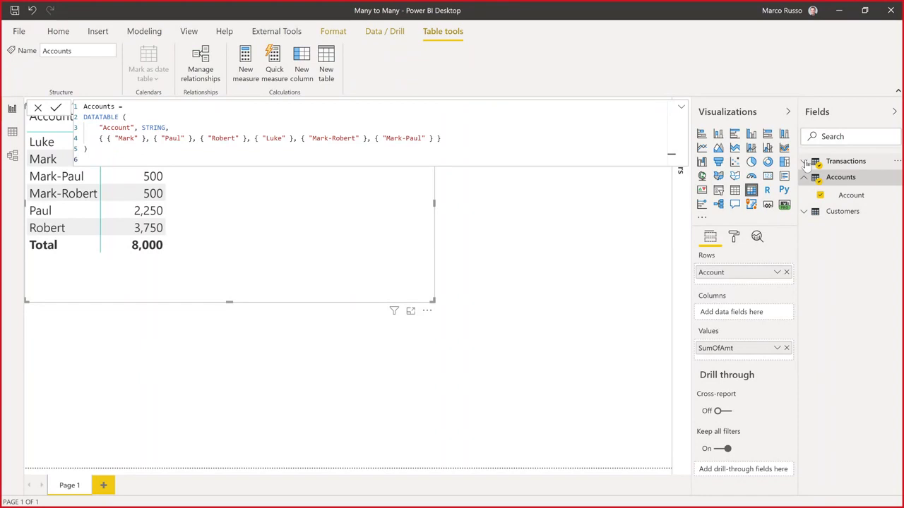
{"action": "left_click", "coordinate": [853, 197]}
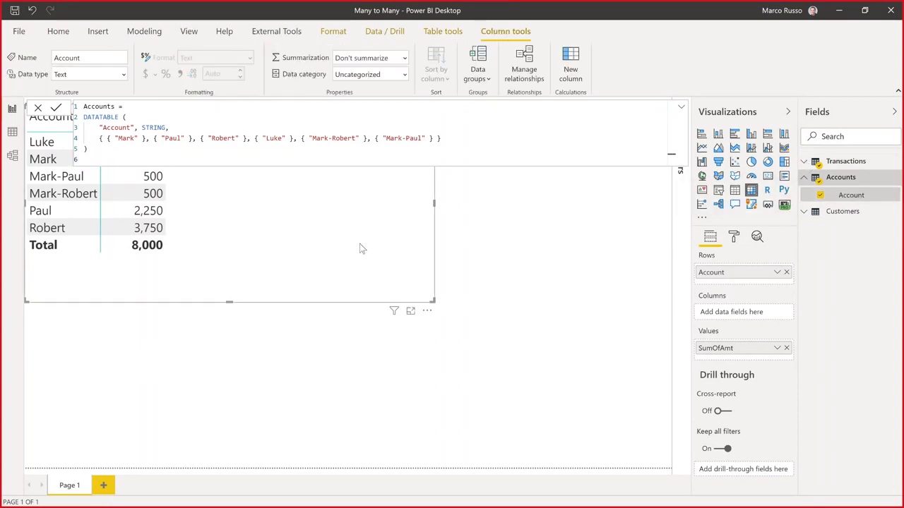
{"action": "left_click", "coordinate": [821, 163]}
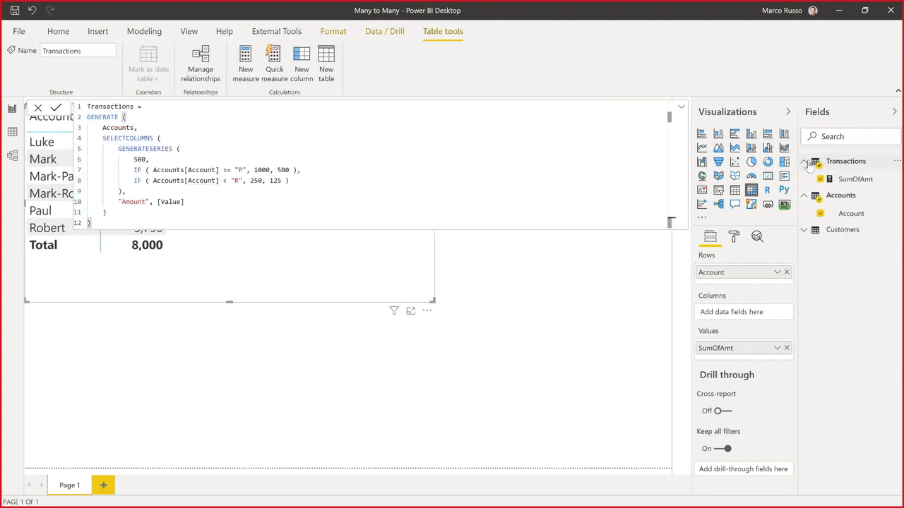
{"action": "left_click", "coordinate": [809, 162]}
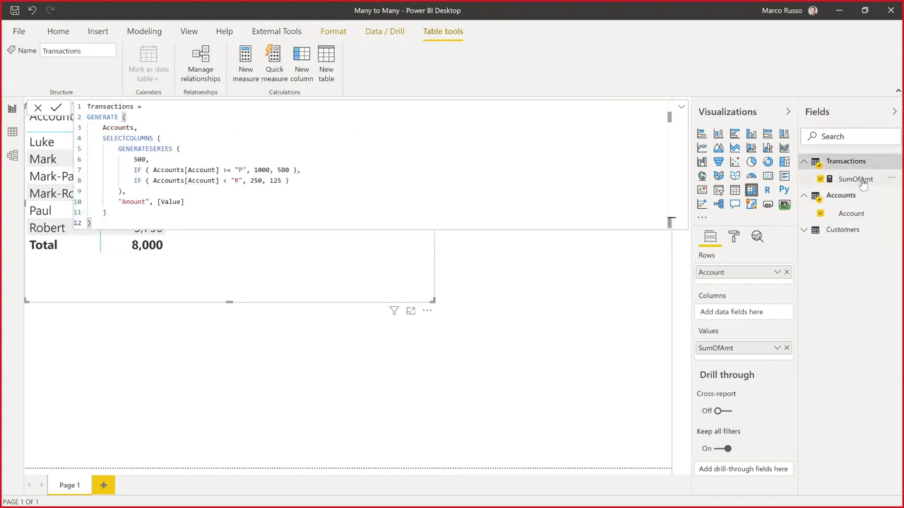
{"action": "left_click", "coordinate": [858, 180]}
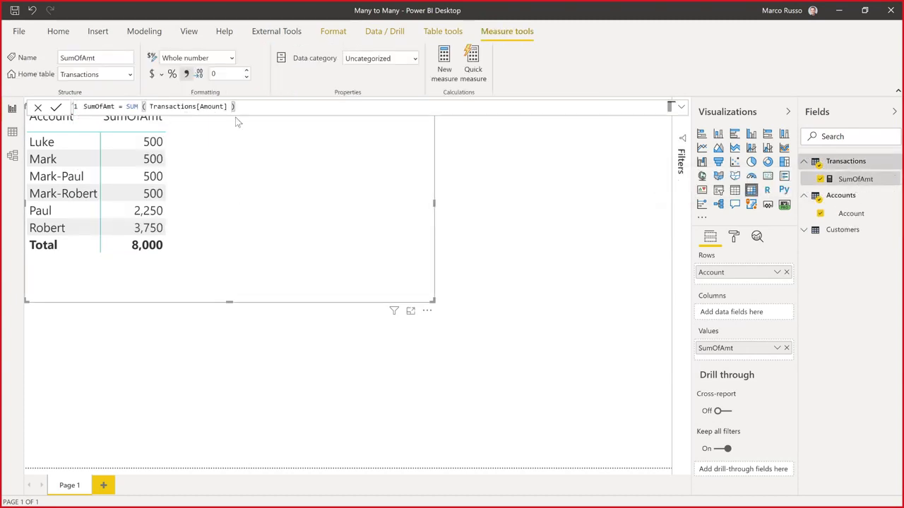
{"action": "scroll", "coordinate": [255, 113], "scroll_direction": "up", "scroll_amount": 5, "text": "ctrl"}
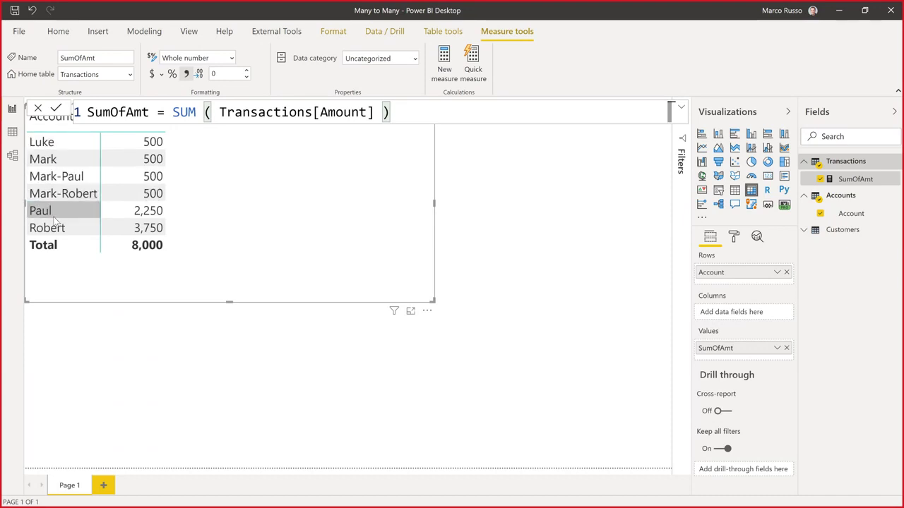
{"action": "left_click", "coordinate": [560, 365]}
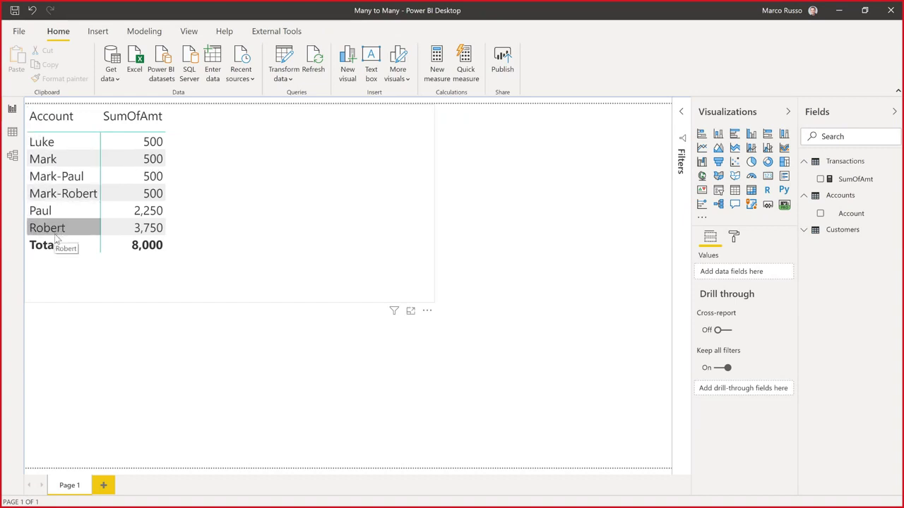
{"action": "key", "text": "alt+Tab"}
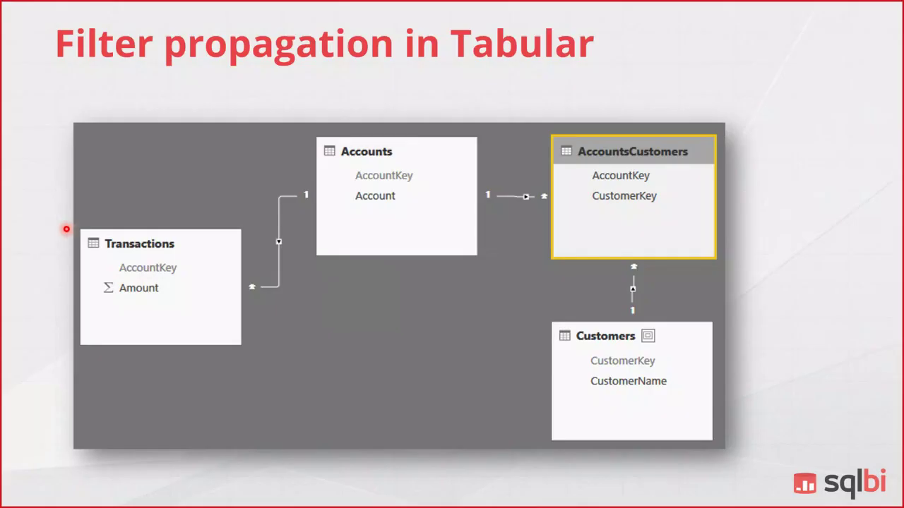
{"action": "key", "text": "Right"}
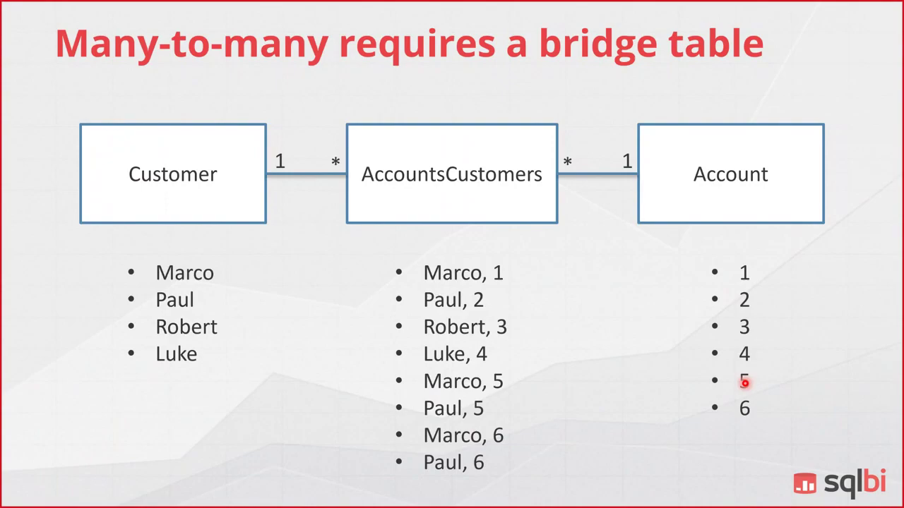
{"action": "key", "text": "alt+Tab"}
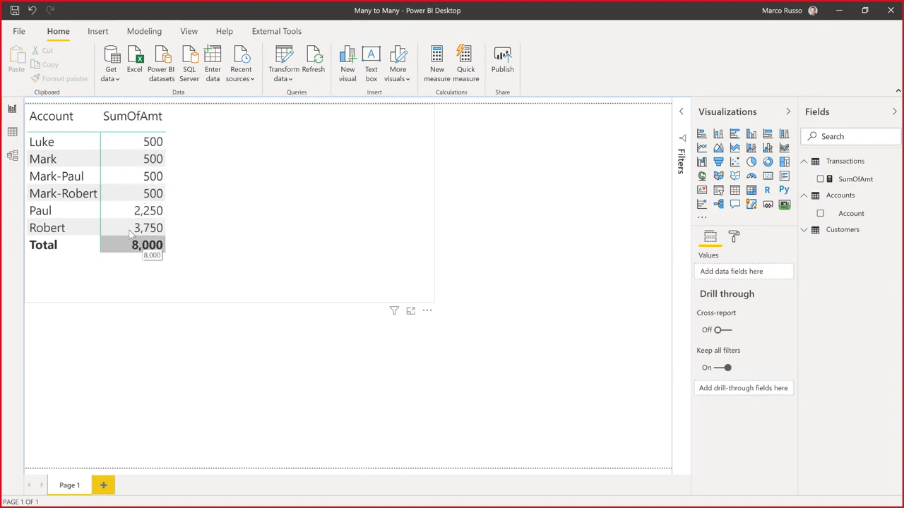
Examine in the model diagram how the Account column of Accounts relates to the SumOfAmt measure in Transactions
{"action": "left_click", "coordinate": [12, 155]}
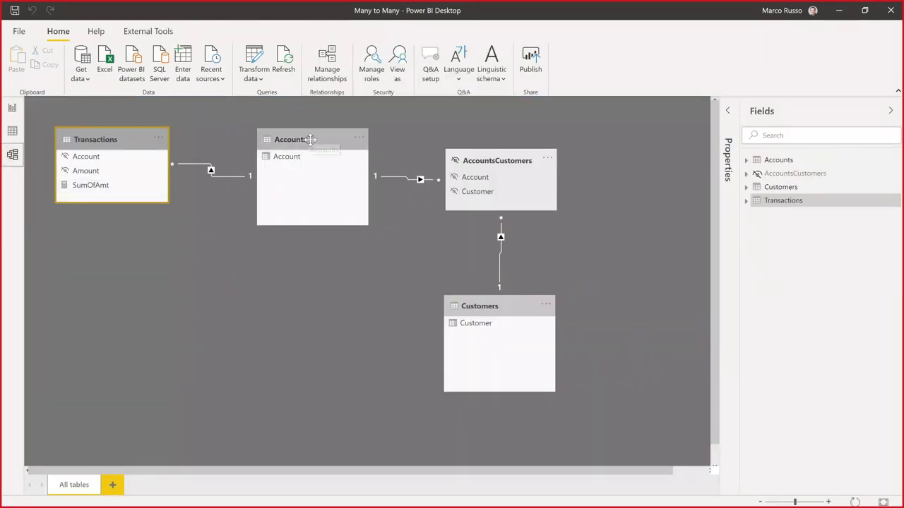
{"action": "left_click", "coordinate": [291, 161]}
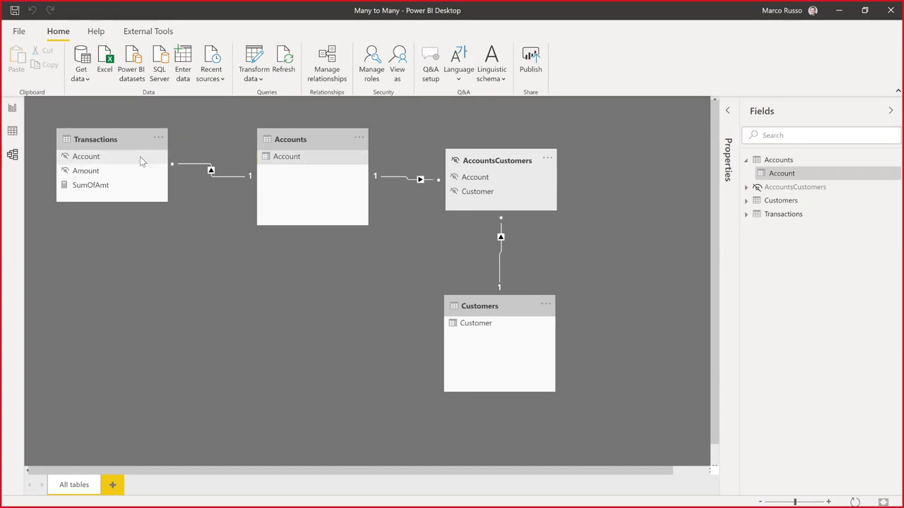
{"action": "left_click", "coordinate": [98, 184]}
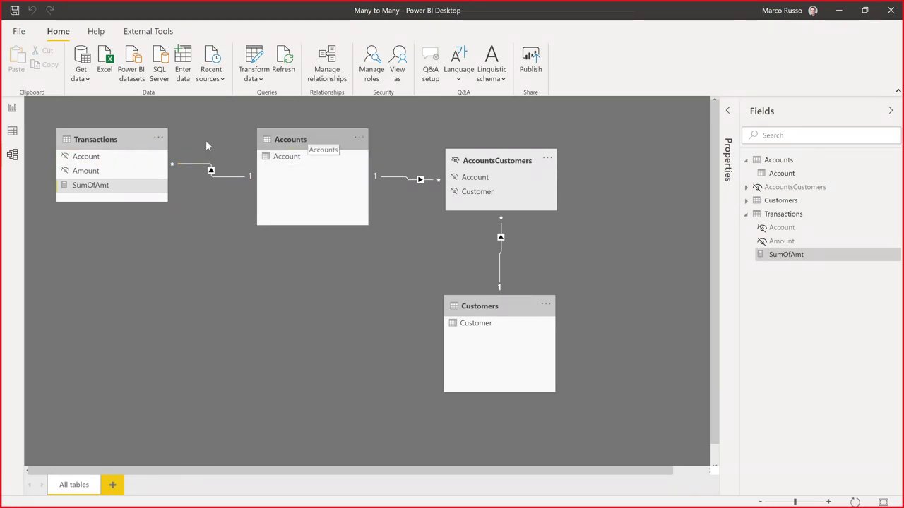
Replace Account with the Customer field from the Customers table in the rows of the report matrix
{"action": "left_click", "coordinate": [12, 108]}
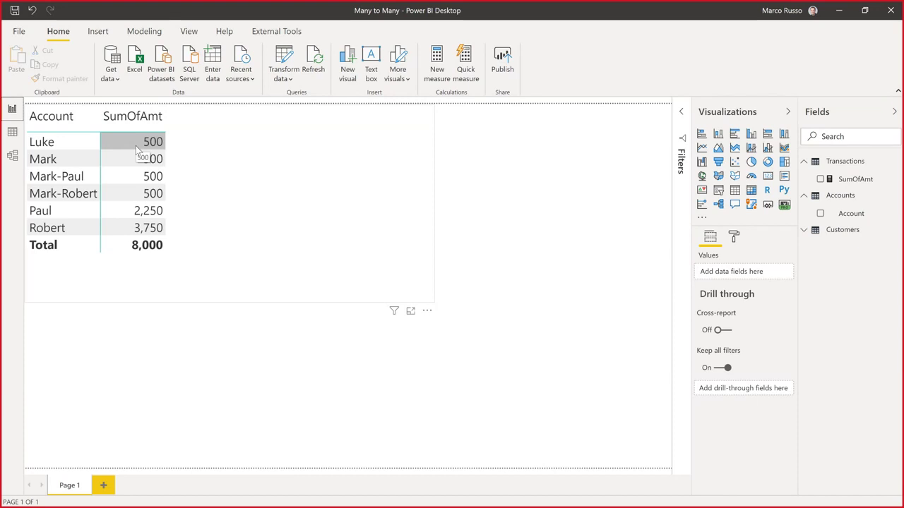
{"action": "left_click", "coordinate": [377, 229]}
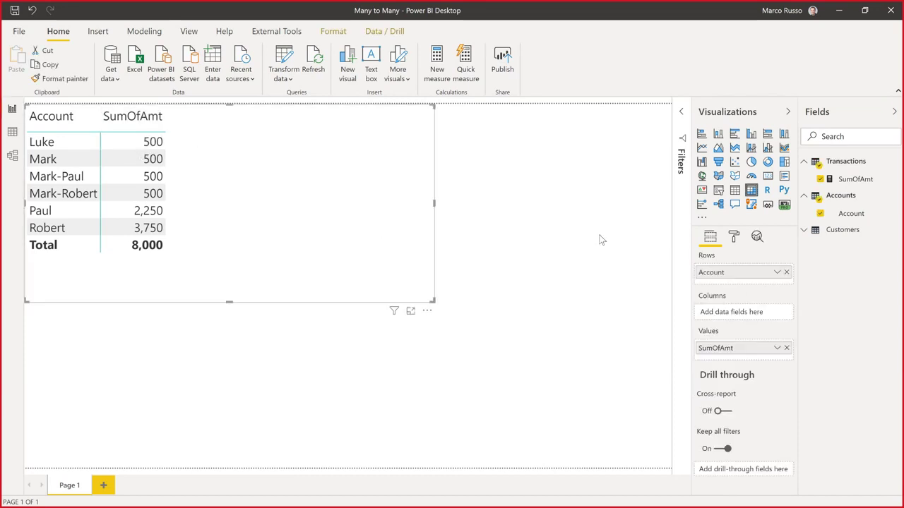
{"action": "left_click", "coordinate": [787, 273]}
{"action": "left_click", "coordinate": [813, 233]}
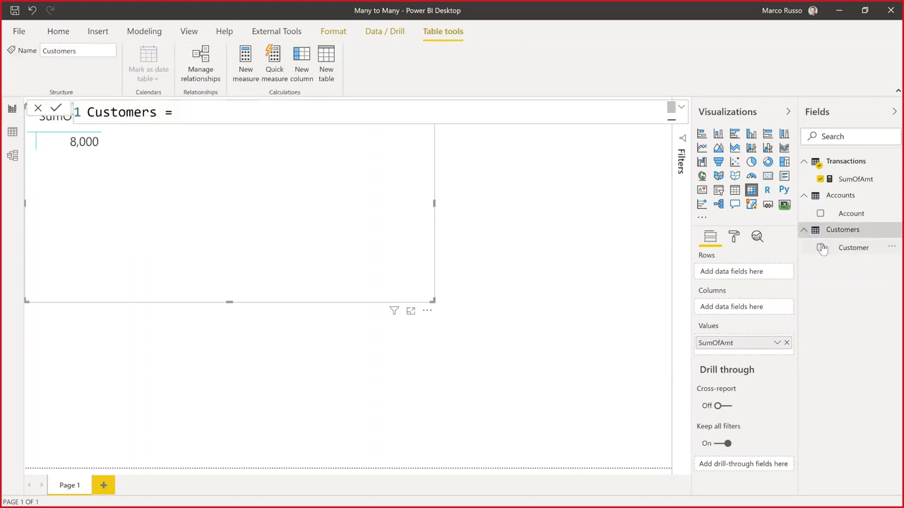
{"action": "left_click_drag", "start_coordinate": [838, 252], "coordinate": [746, 274]}
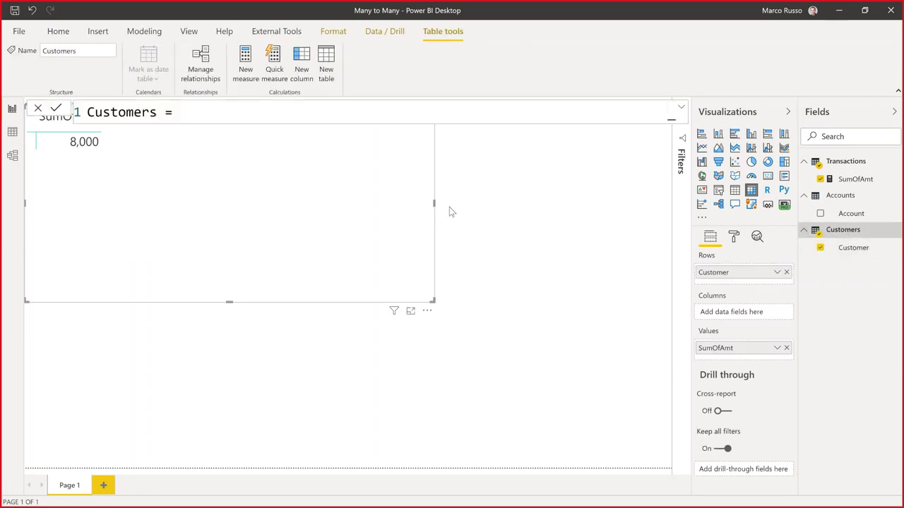
{"action": "left_click", "coordinate": [565, 289]}
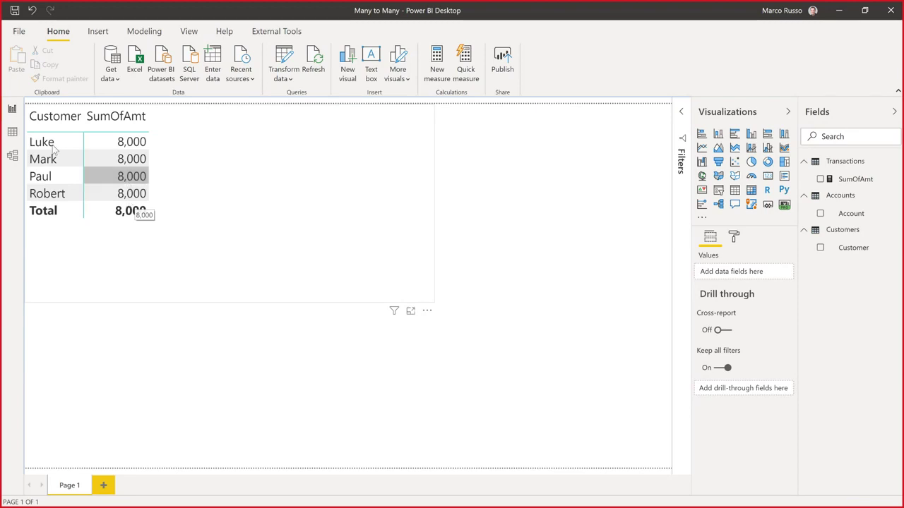
Move the Customers table slightly aside in the model diagram and select its Customer column
{"action": "left_click", "coordinate": [12, 155]}
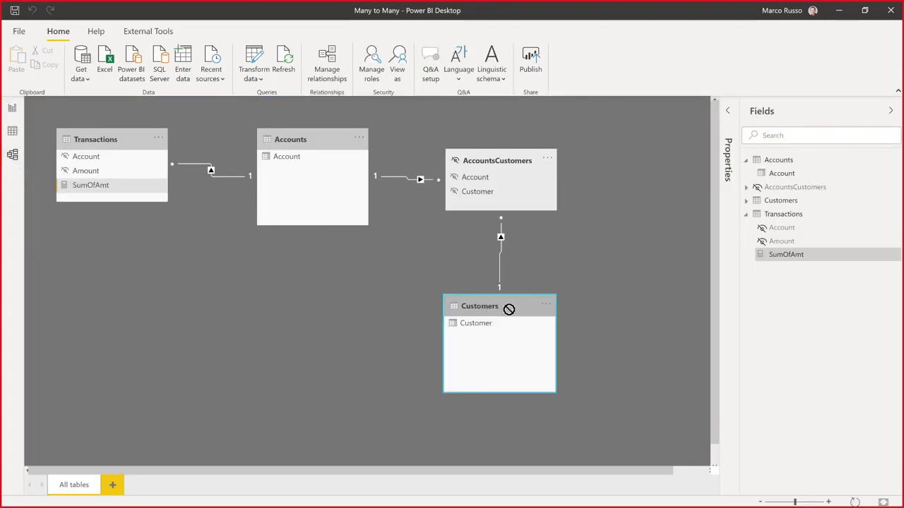
{"action": "left_click_drag", "start_coordinate": [509, 309], "coordinate": [539, 314]}
{"action": "left_click", "coordinate": [519, 336]}
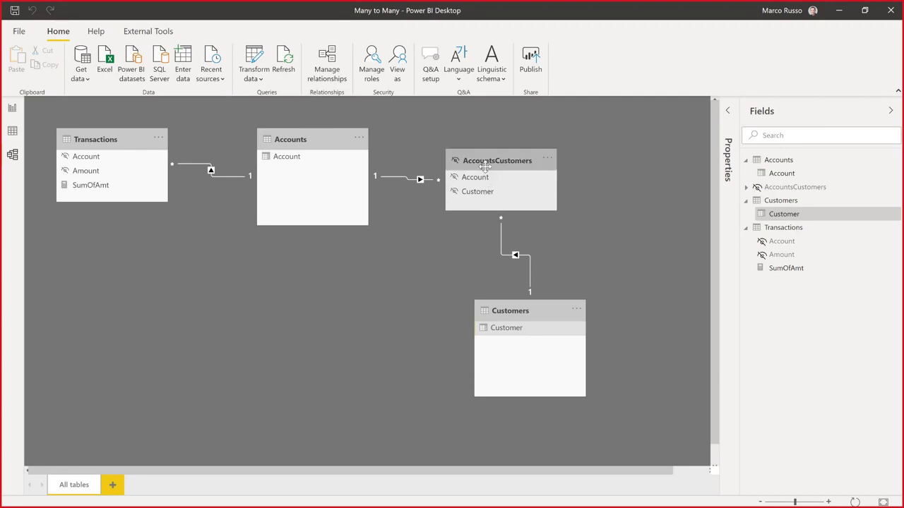
Compare the SumOfAmt matrix by customer with the model's relationship path from Customers through AccountsCustomers to Accounts
{"action": "left_click", "coordinate": [12, 108]}
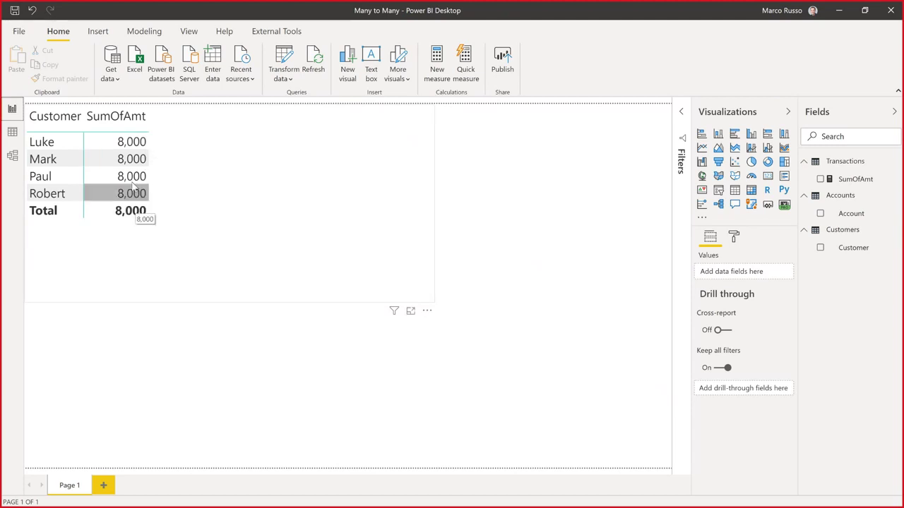
{"action": "left_click", "coordinate": [12, 156]}
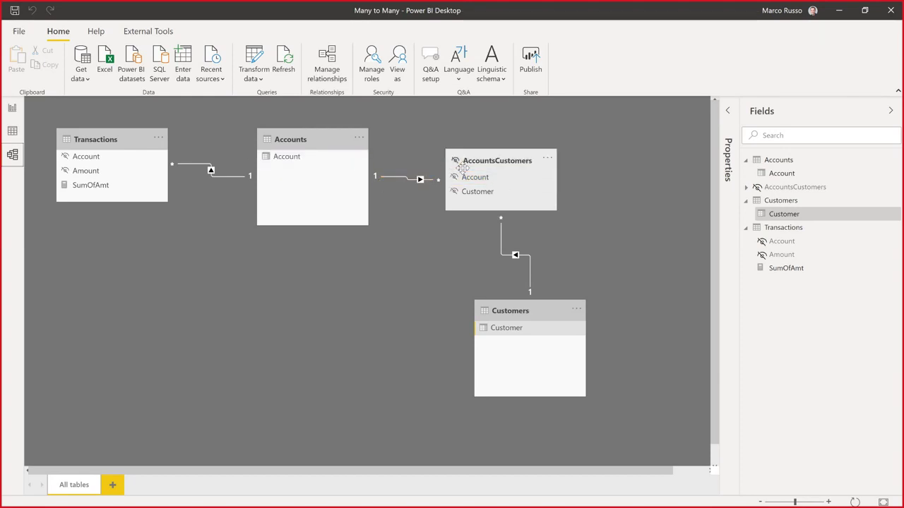
{"action": "left_click", "coordinate": [524, 306]}
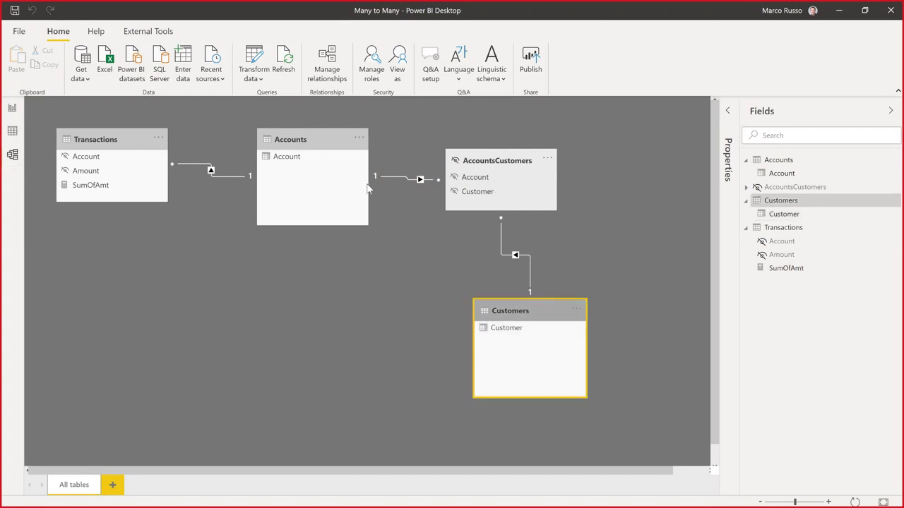
{"action": "left_click", "coordinate": [318, 142]}
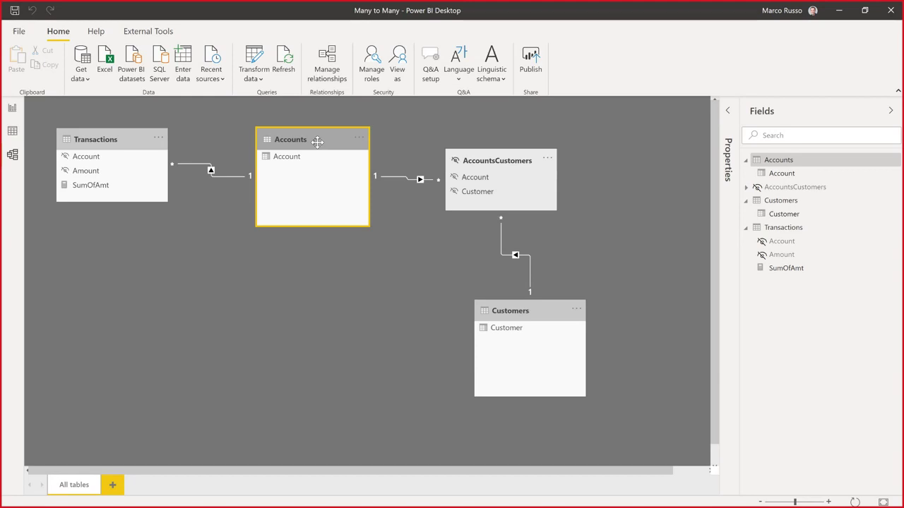
Open the relationship between Accounts and AccountsCustomers for editing and move its dialog clear of the relationship line
{"action": "double_click", "coordinate": [422, 180]}
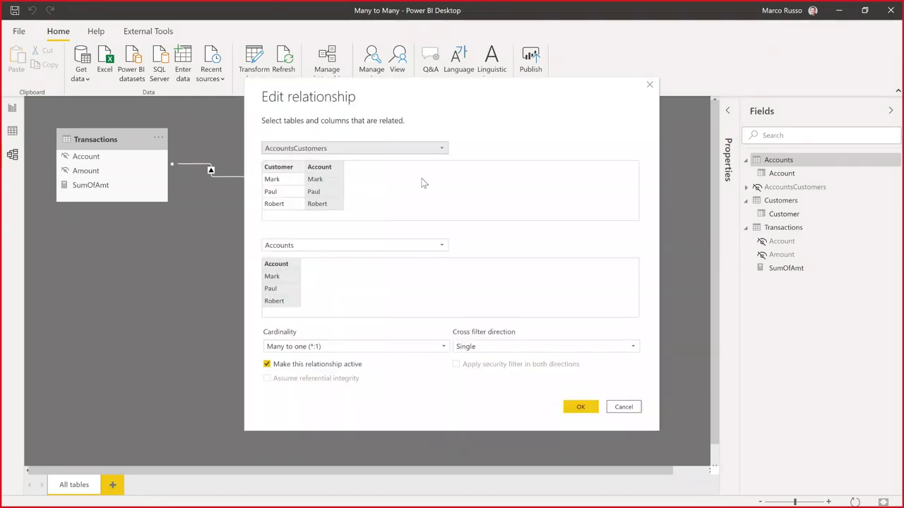
{"action": "left_click_drag", "start_coordinate": [466, 93], "coordinate": [463, 207]}
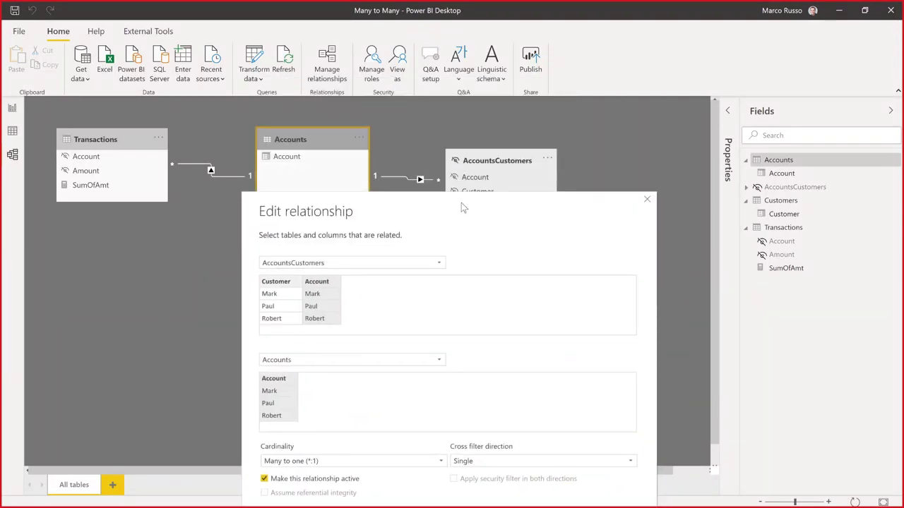
{"action": "key", "text": "alt+Tab"}
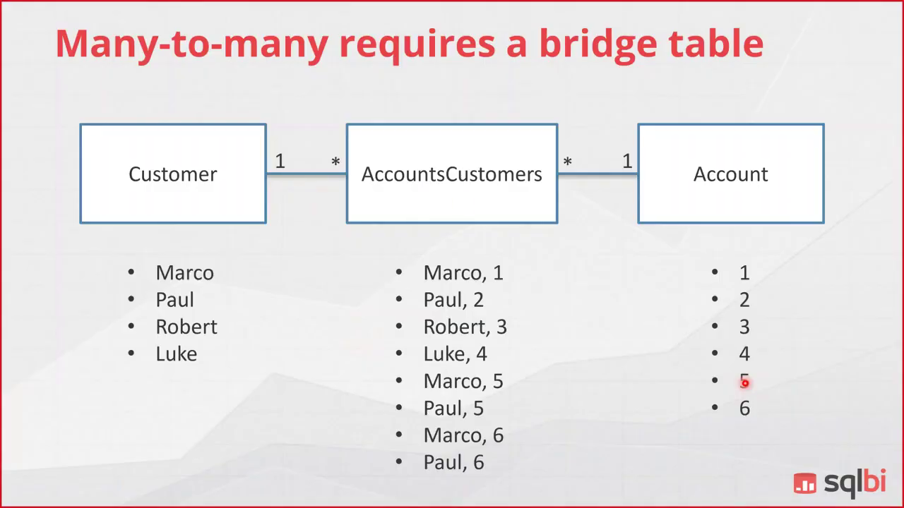
{"action": "key", "text": "Right"}
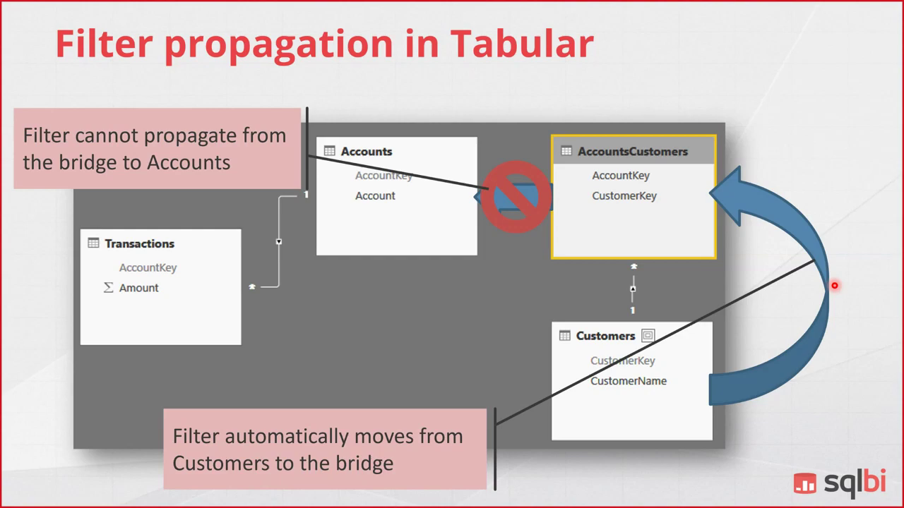
{"action": "key", "text": "alt+Tab"}
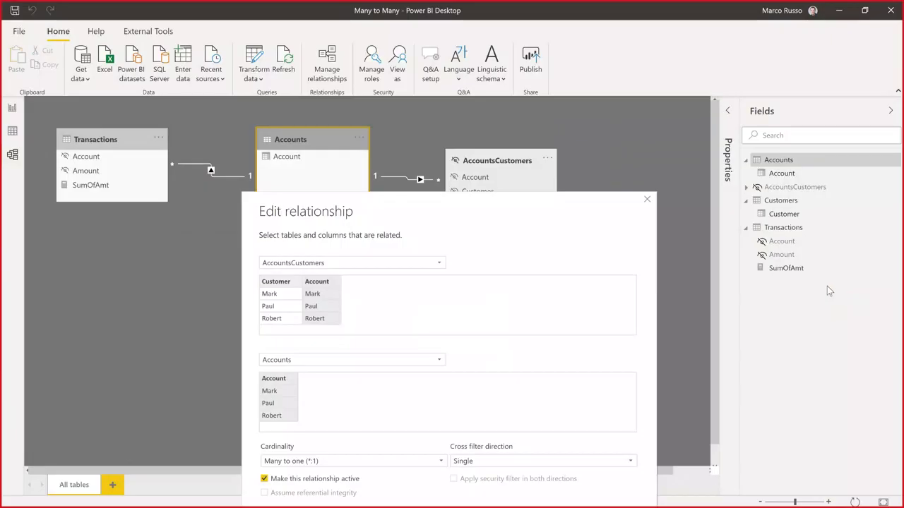
Set the cross filter direction of the relationship between AccountsCustomers and Accounts to Both and apply the change
{"action": "left_click_drag", "start_coordinate": [538, 216], "coordinate": [571, 94]}
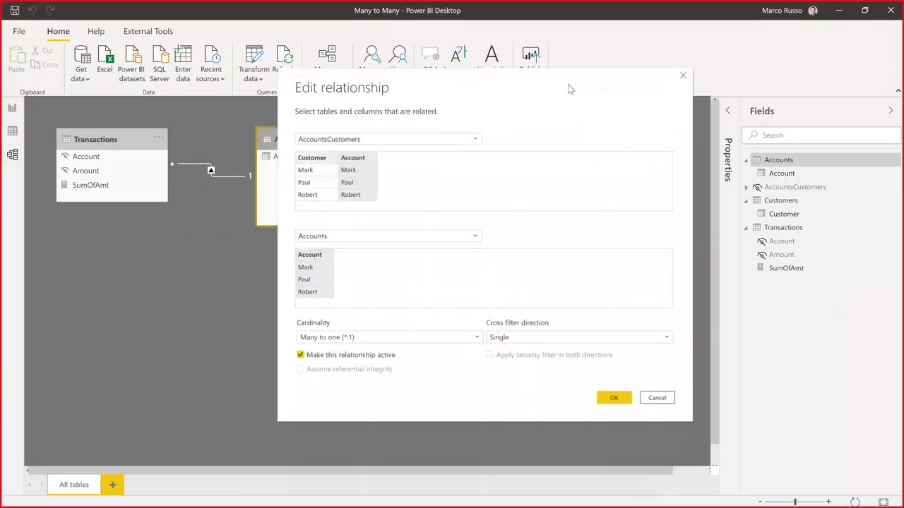
{"action": "left_click", "coordinate": [521, 338]}
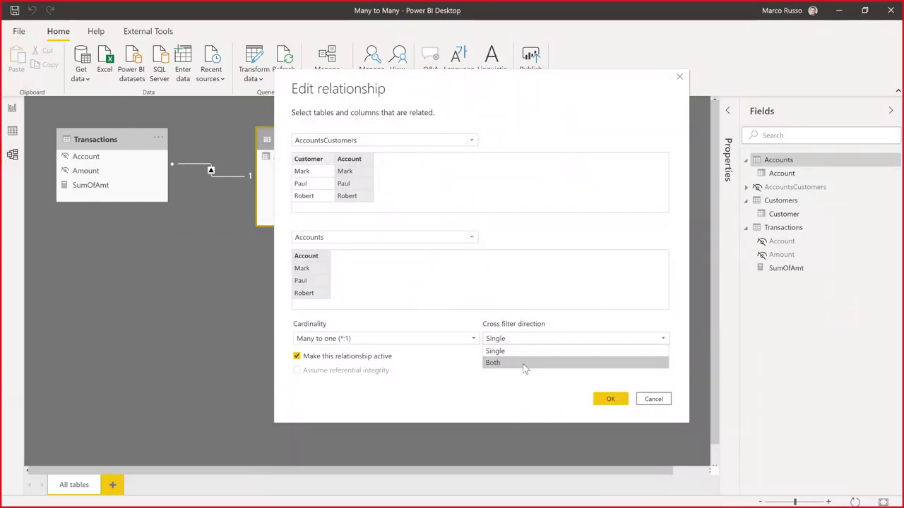
{"action": "left_click", "coordinate": [524, 363]}
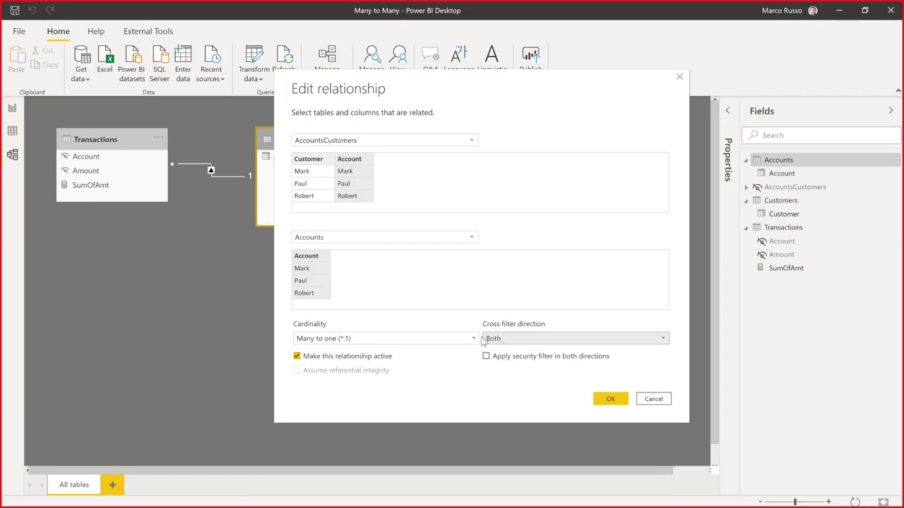
{"action": "left_click_drag", "start_coordinate": [419, 80], "coordinate": [714, 93]}
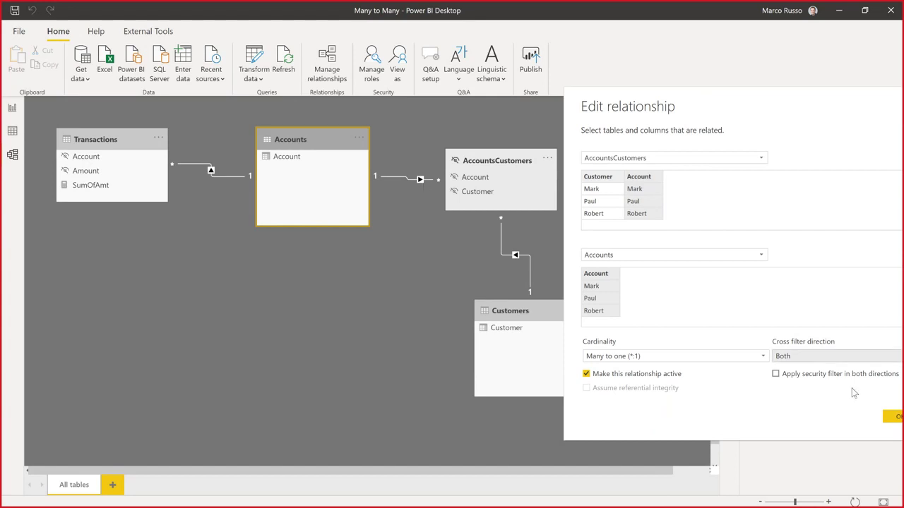
{"action": "left_click", "coordinate": [894, 416]}
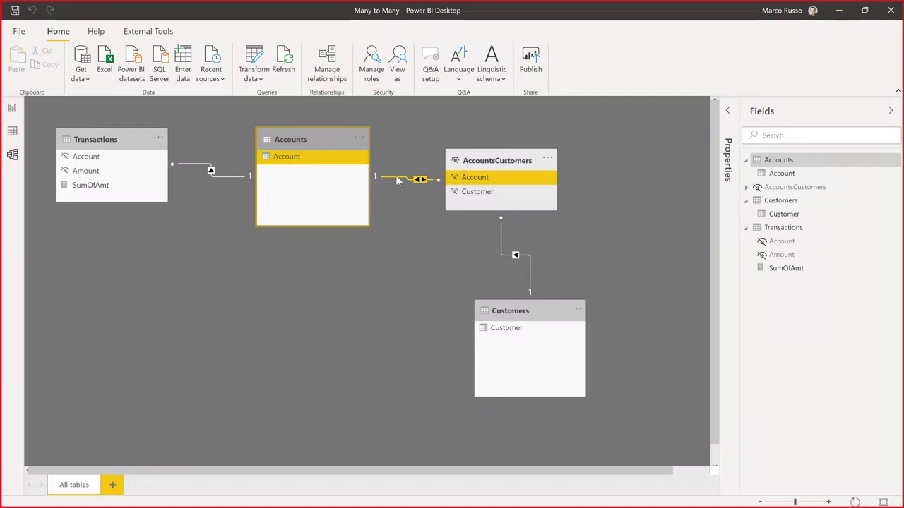
Move the Customers table slightly farther below AccountsCustomers in the model diagram and select the Accounts table
{"action": "left_click", "coordinate": [287, 160]}
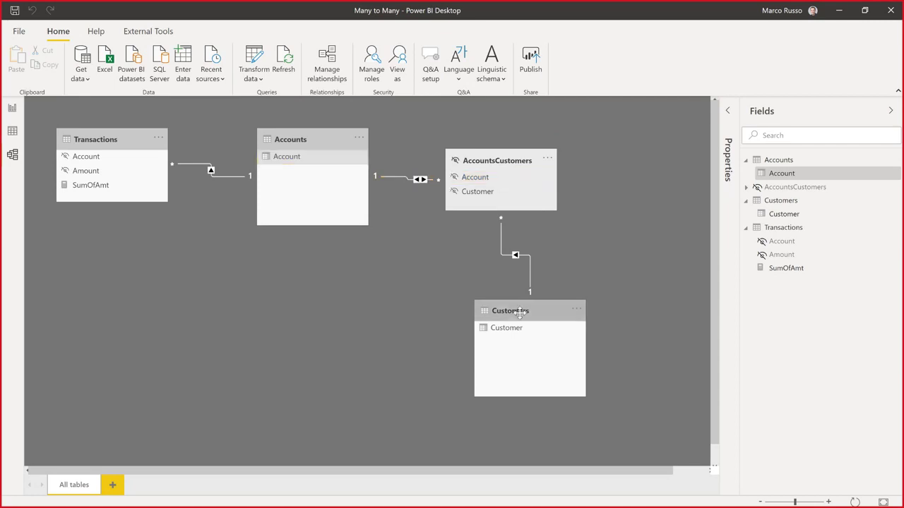
{"action": "left_click_drag", "start_coordinate": [523, 313], "coordinate": [512, 321]}
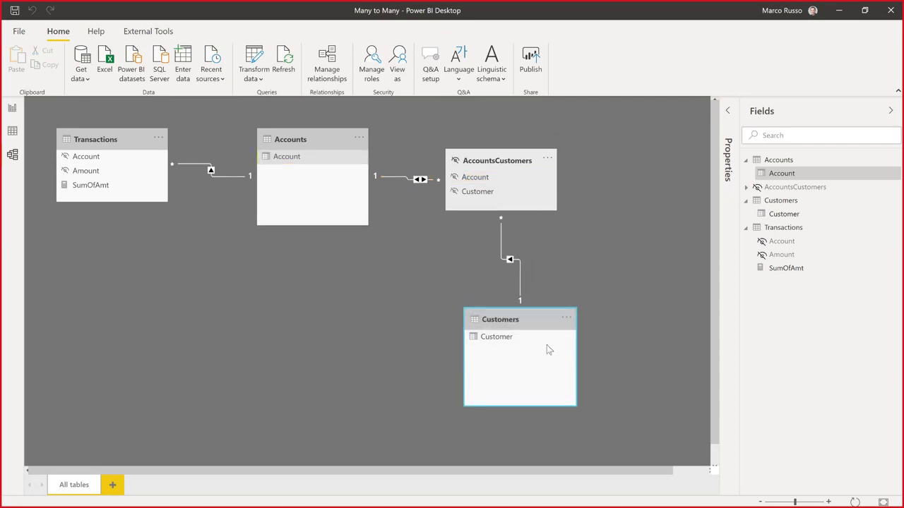
{"action": "left_click", "coordinate": [513, 318]}
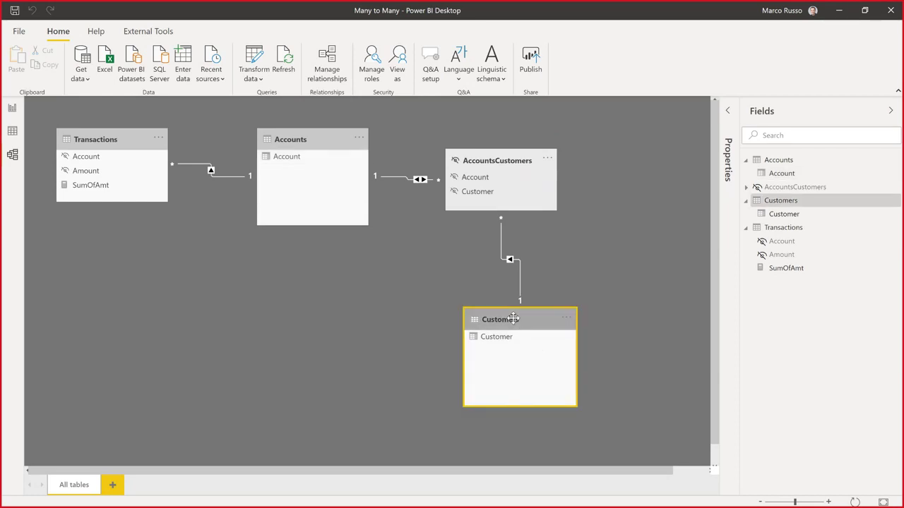
{"action": "left_click", "coordinate": [311, 137]}
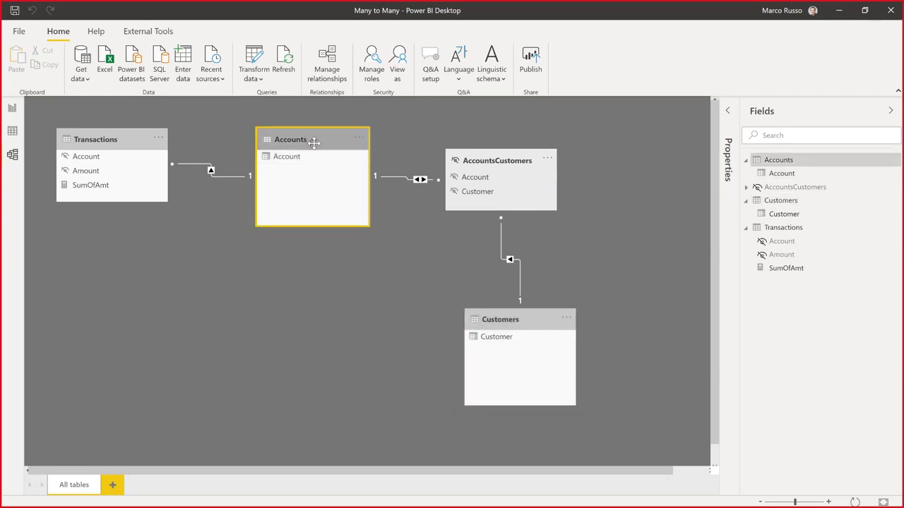
{"action": "left_click_drag", "start_coordinate": [315, 142], "coordinate": [482, 317]}
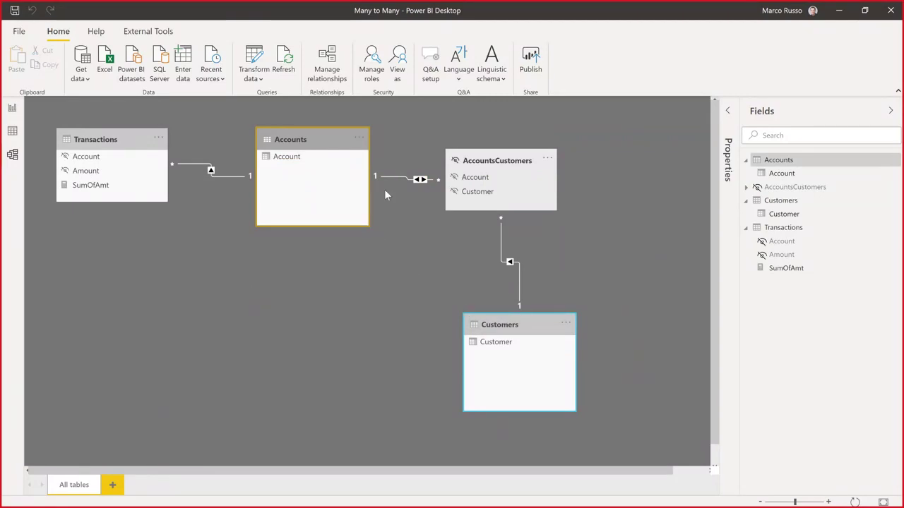
Switch to the PowerPoint slide show, draw a red arrow from Customers to Accounts, and step the filter propagation animation back once
{"action": "key", "text": "alt+Tab"}
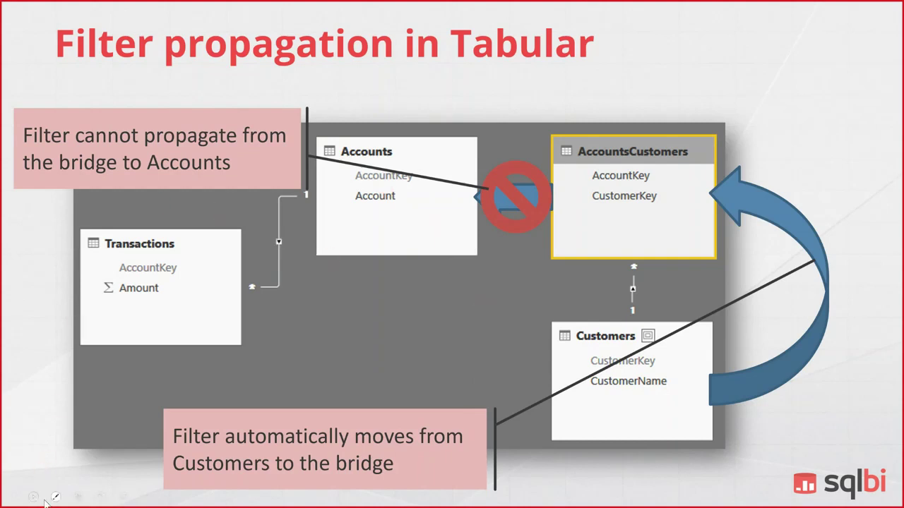
{"action": "left_click", "coordinate": [57, 498]}
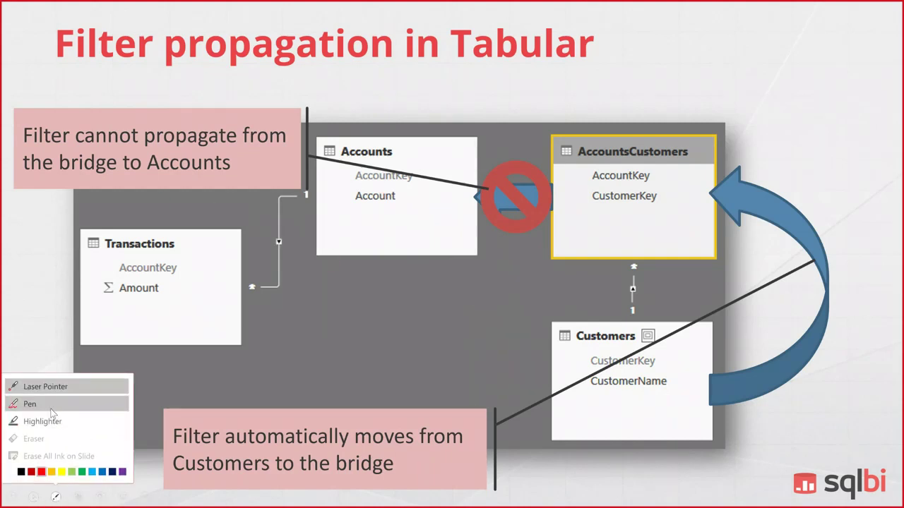
{"action": "left_click", "coordinate": [35, 384]}
{"action": "mouse_move", "coordinate": [547, 351]}
{"action": "left_mouse_down"}
{"action": "mouse_move", "coordinate": [485, 267]}
{"action": "mouse_move", "coordinate": [483, 282]}
{"action": "mouse_move", "coordinate": [485, 265]}
{"action": "mouse_move", "coordinate": [496, 268]}
{"action": "mouse_move", "coordinate": [471, 275]}
{"action": "left_mouse_up"}
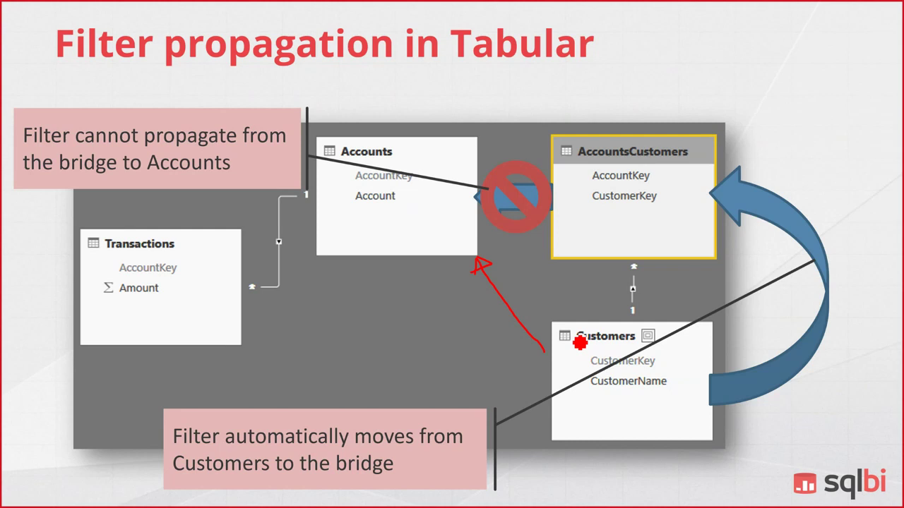
{"action": "key", "text": "Left"}
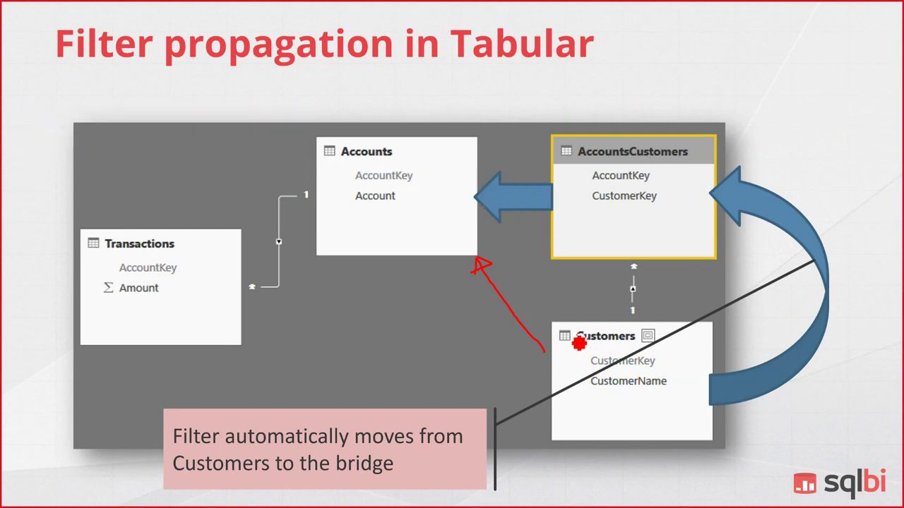
Switch back to Power BI Desktop and move the AccountsCustomers table slightly away from Accounts in the model diagram
{"action": "key", "text": "alt+Tab"}
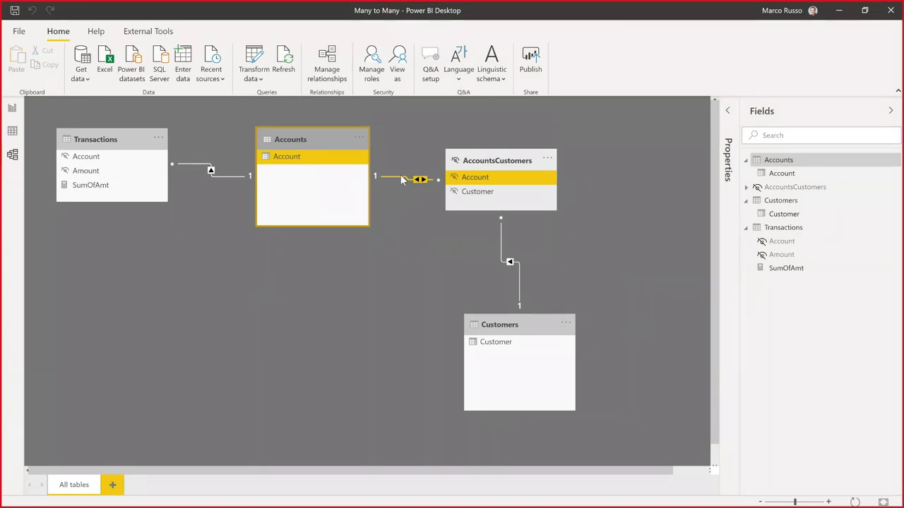
{"action": "left_click_drag", "start_coordinate": [515, 173], "coordinate": [530, 177]}
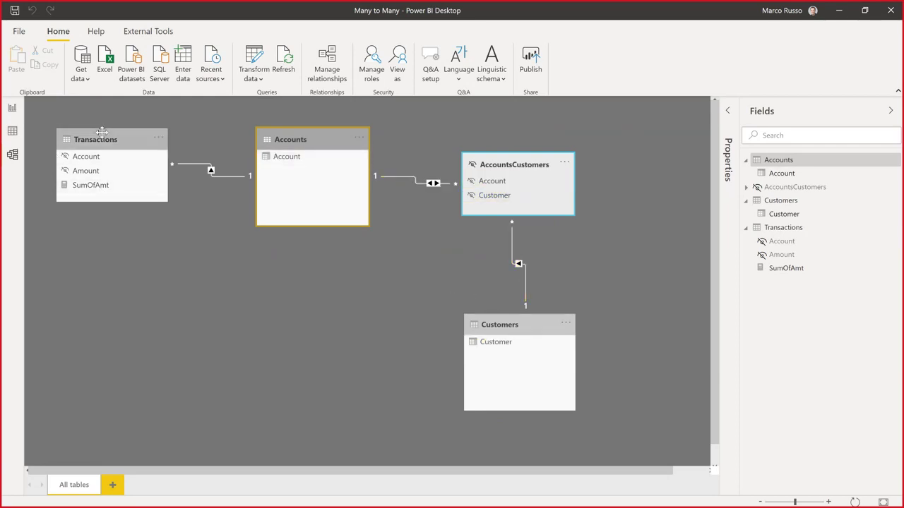
Add the Account field below Customer in the rows of the report's SumOfAmt matrix
{"action": "left_click", "coordinate": [19, 111]}
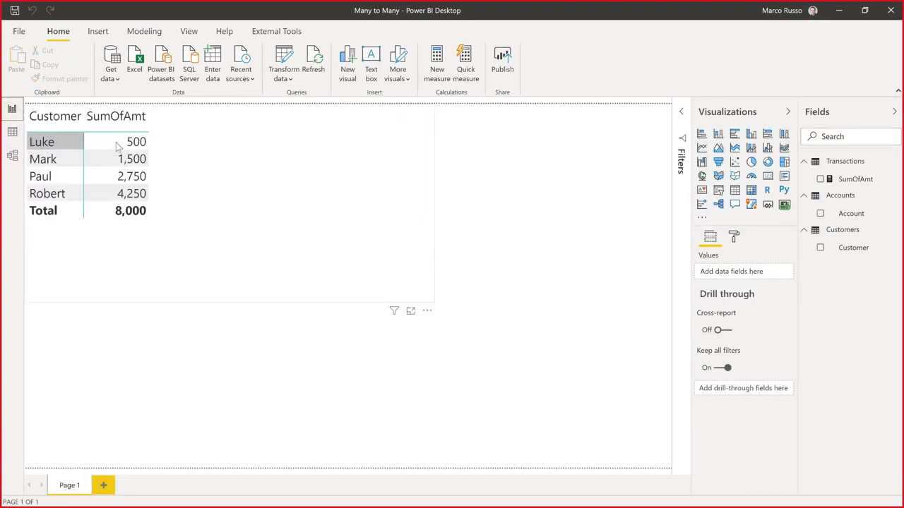
{"action": "left_click", "coordinate": [156, 256]}
{"action": "left_click_drag", "start_coordinate": [853, 222], "coordinate": [739, 281]}
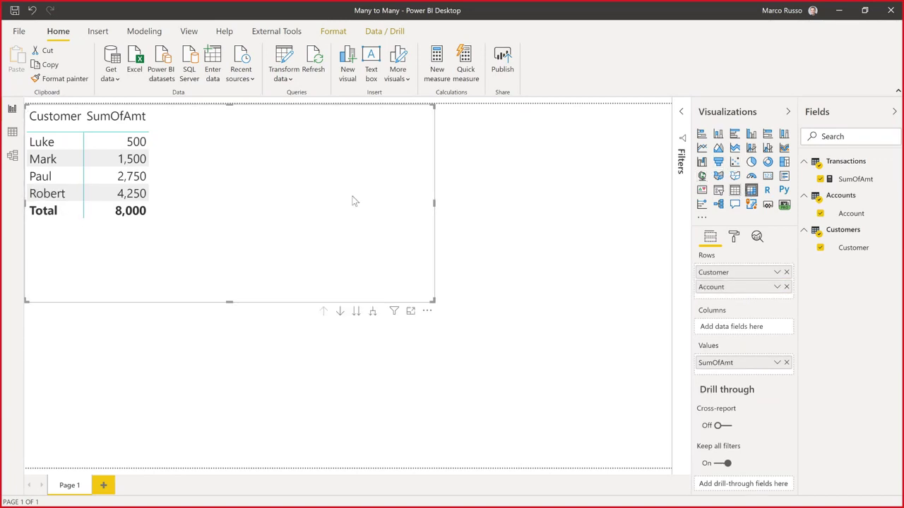
Expand the whole matrix hierarchy one level down to Account and enlarge the visual to fit all its rows
{"action": "left_click", "coordinate": [374, 312]}
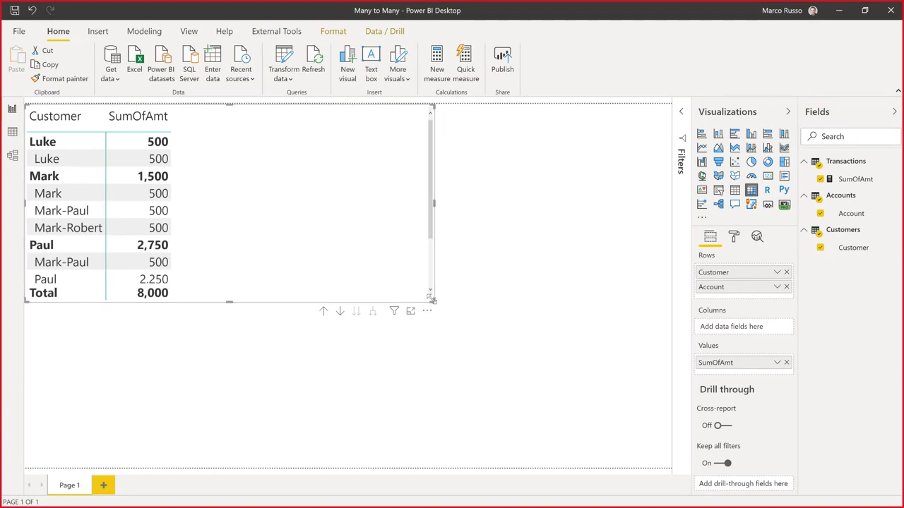
{"action": "left_click_drag", "start_coordinate": [432, 300], "coordinate": [526, 427]}
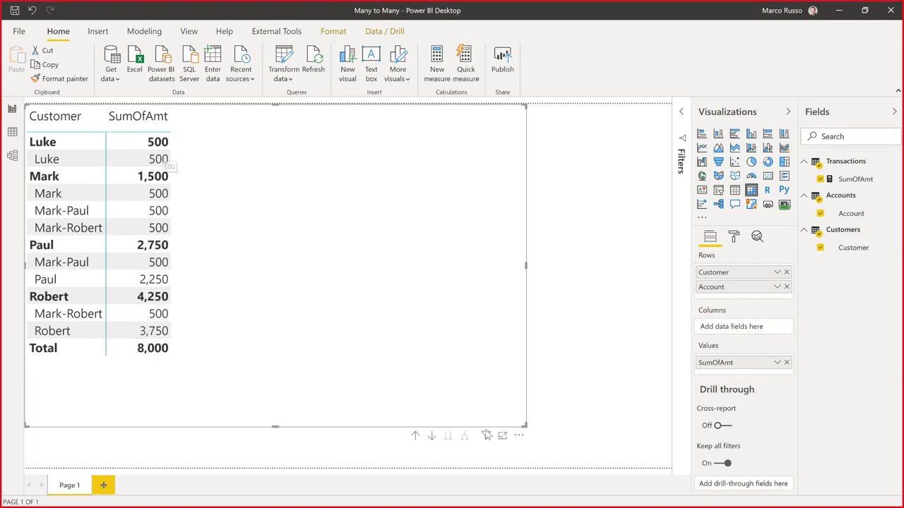
Compare the SumOfAmt totals per customer with their breakdown by account, collapsing and re-expanding the matrix hierarchy
{"action": "left_click", "coordinate": [415, 435]}
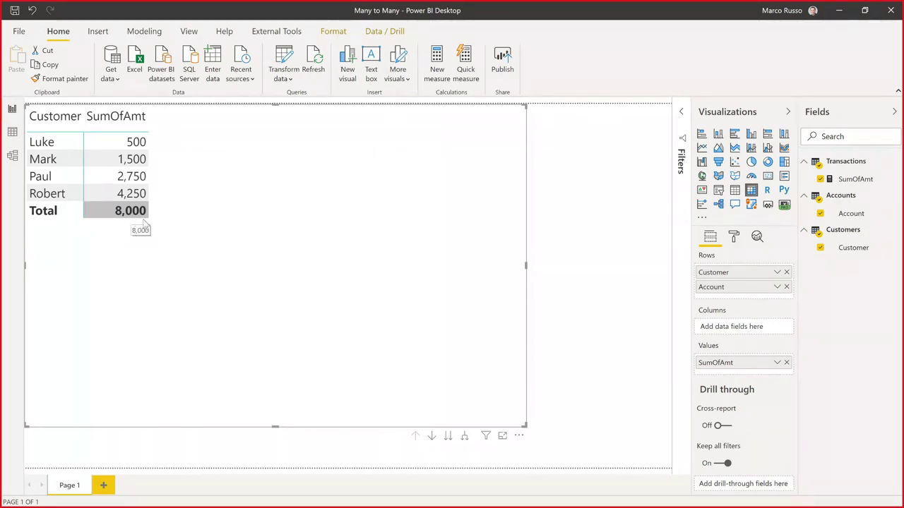
{"action": "left_click", "coordinate": [464, 436]}
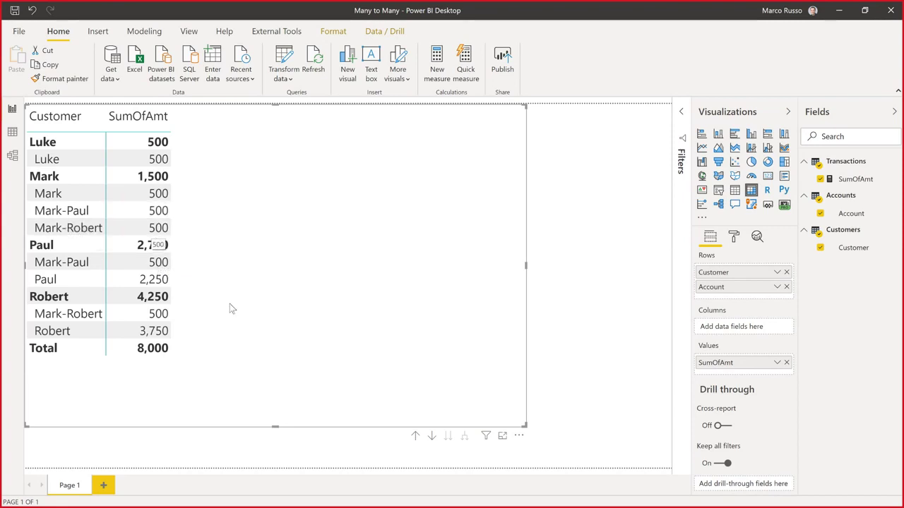
{"action": "left_click", "coordinate": [416, 436]}
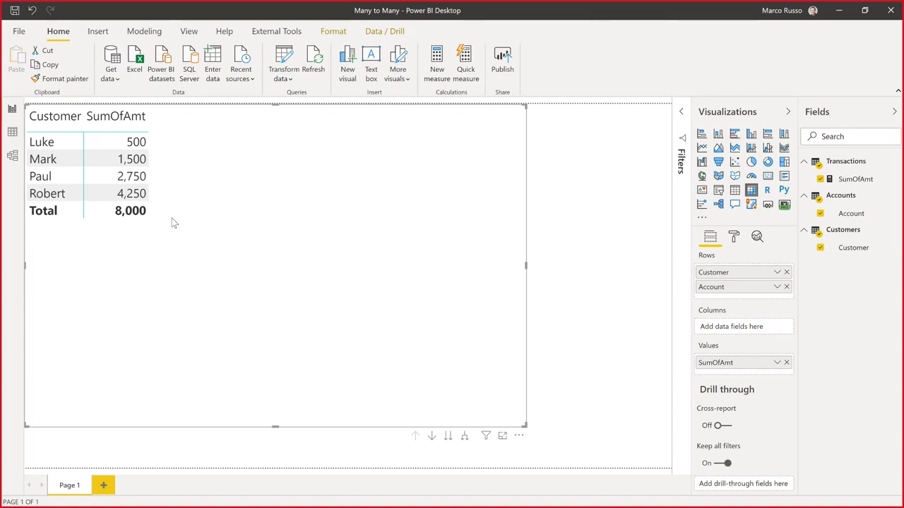
{"action": "left_click", "coordinate": [463, 437]}
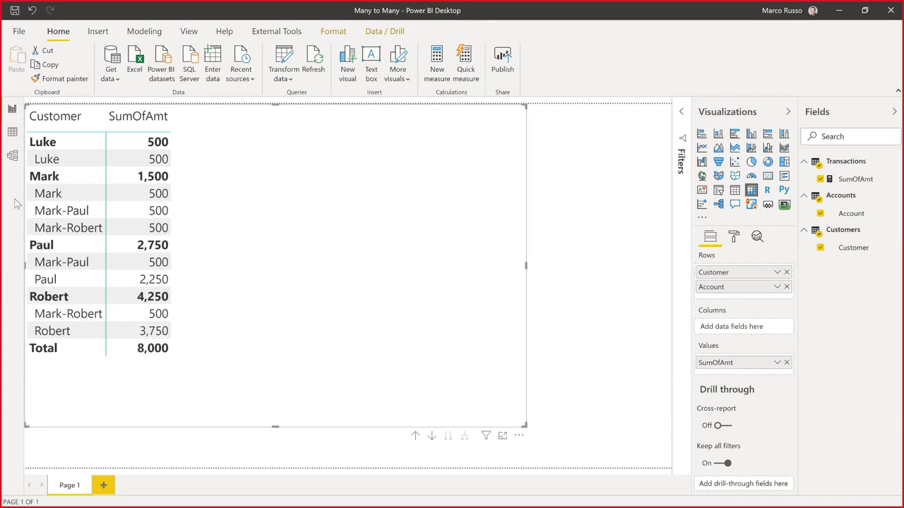
Examine in the model diagram how Accounts and Customers relate to the SumOfAmt measure in Transactions
{"action": "left_click", "coordinate": [12, 154]}
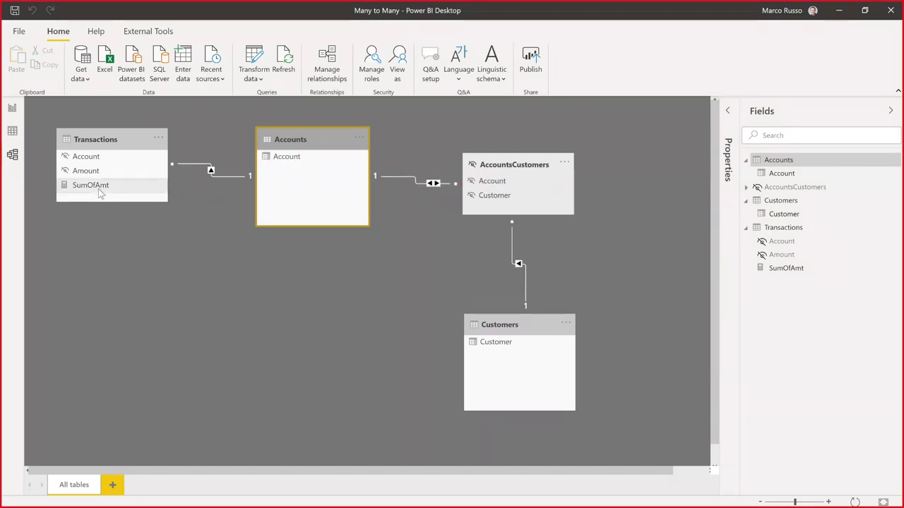
{"action": "left_click", "coordinate": [310, 145]}
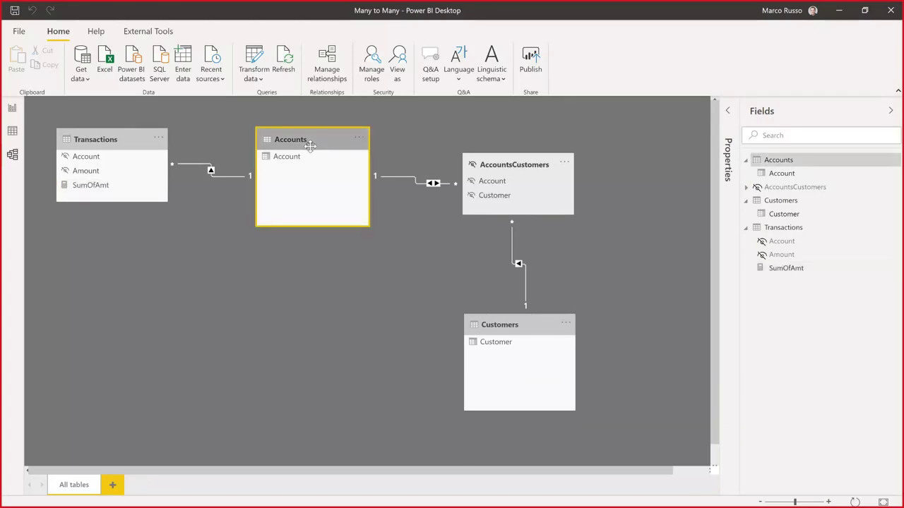
{"action": "left_click", "coordinate": [119, 186]}
{"action": "left_click", "coordinate": [526, 329]}
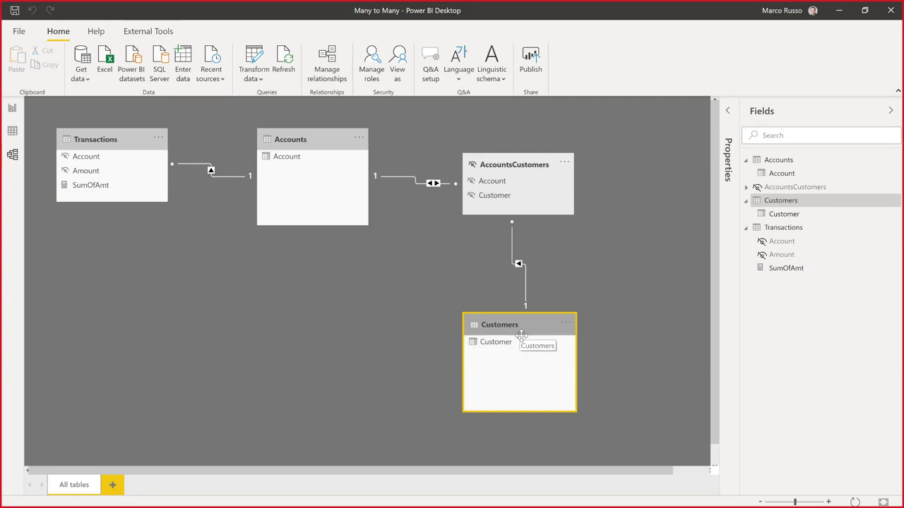
{"action": "left_click", "coordinate": [111, 190]}
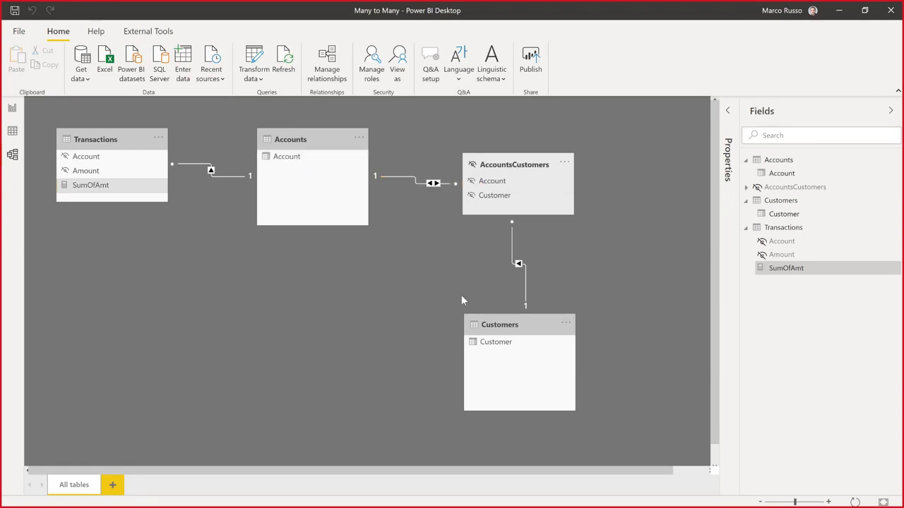
Shift the Customers table a little farther from AccountsCustomers in the model diagram and reselect the Accounts table
{"action": "left_click_drag", "start_coordinate": [524, 322], "coordinate": [536, 331]}
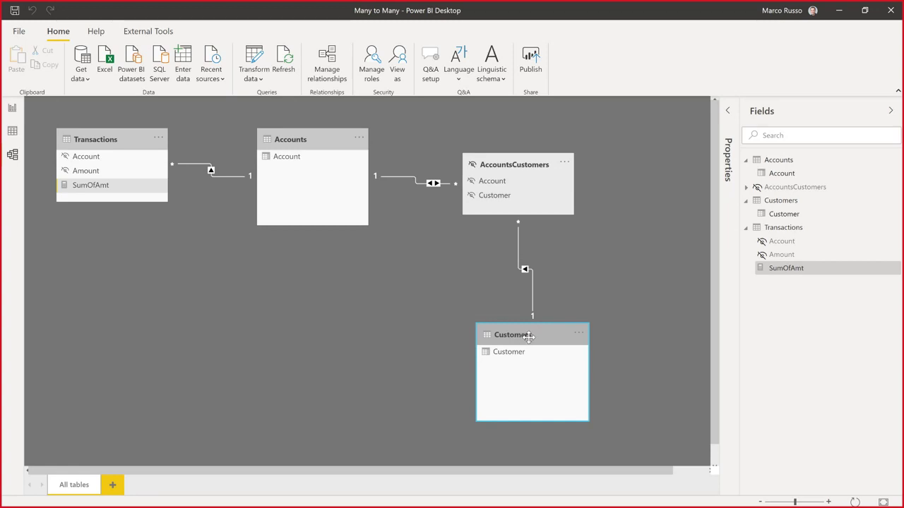
{"action": "left_click", "coordinate": [523, 338]}
{"action": "left_click", "coordinate": [309, 140]}
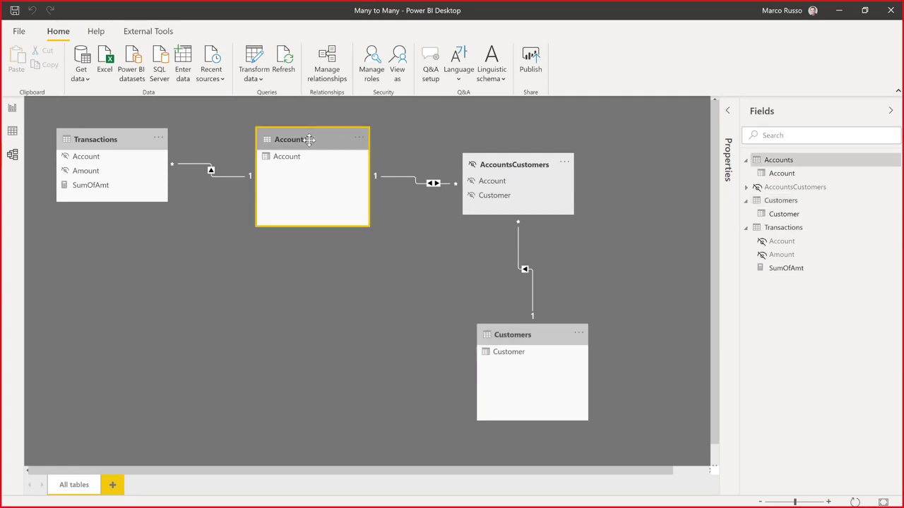
{"action": "left_click", "coordinate": [509, 335]}
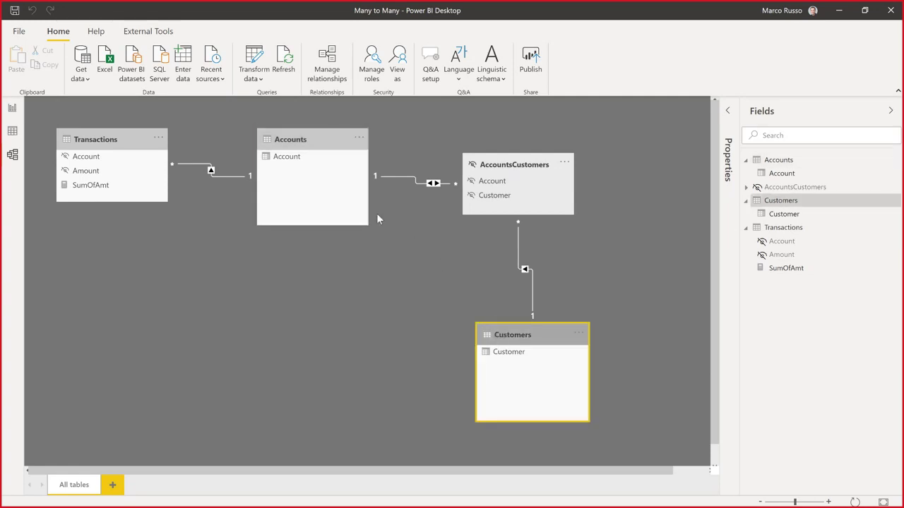
{"action": "left_click", "coordinate": [313, 140]}
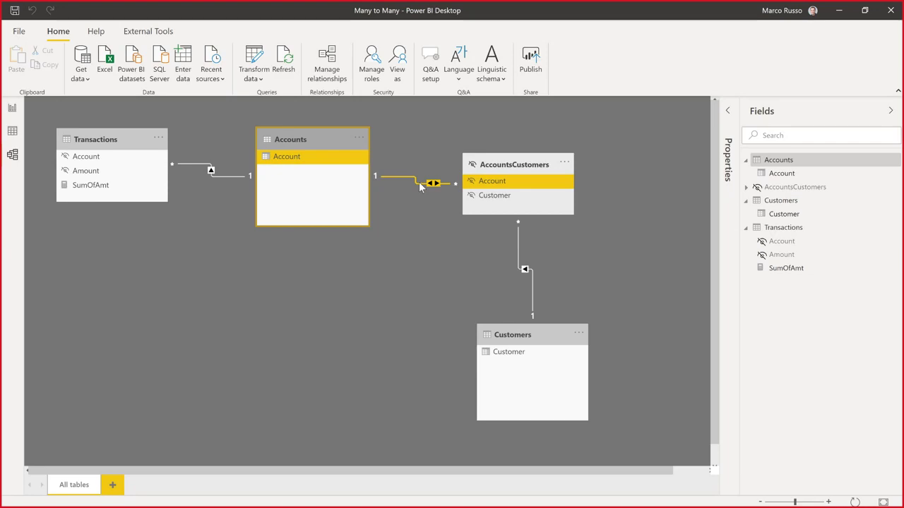
Switch to the PowerPoint slide show, erase the drawn arrow, and advance to the Bidirectional filtering slide
{"action": "key", "text": "alt+Tab"}
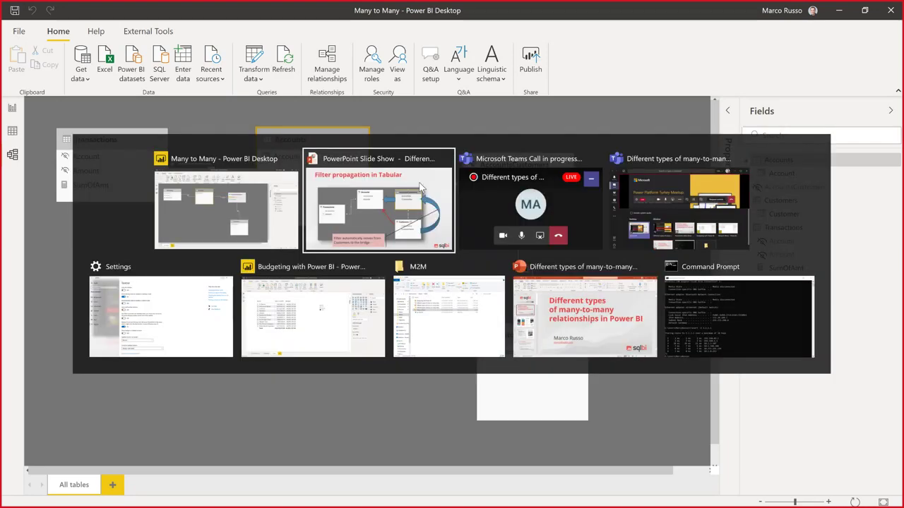
{"action": "key", "text": "space"}
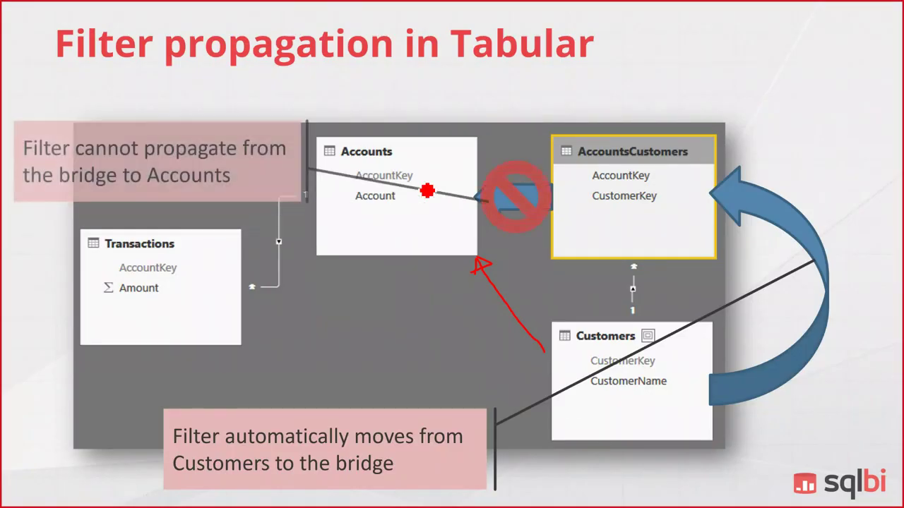
{"action": "key", "text": "e"}
{"action": "key", "text": "space"}
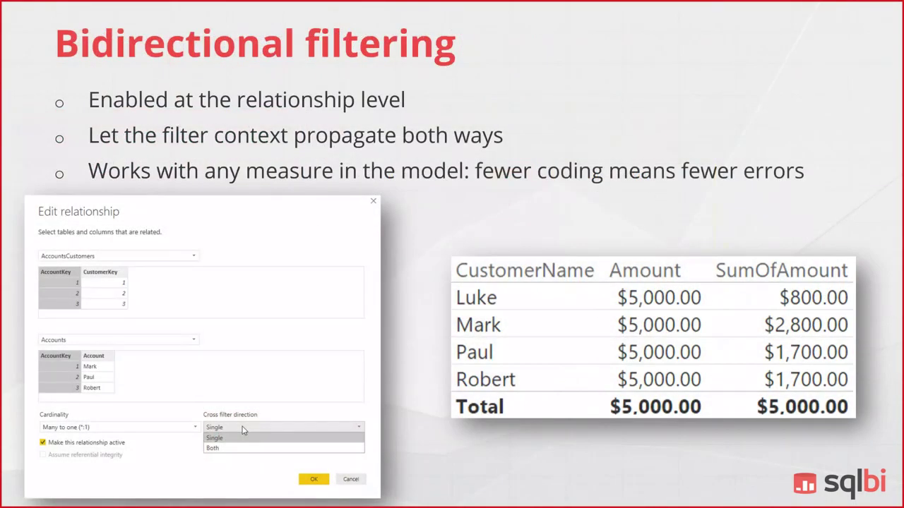
Advance the slide show, switch to the Budgeting file in Power BI Desktop, and compare the Page 1 matrix with the Product and Budget tables in the model
{"action": "key", "text": "space"}
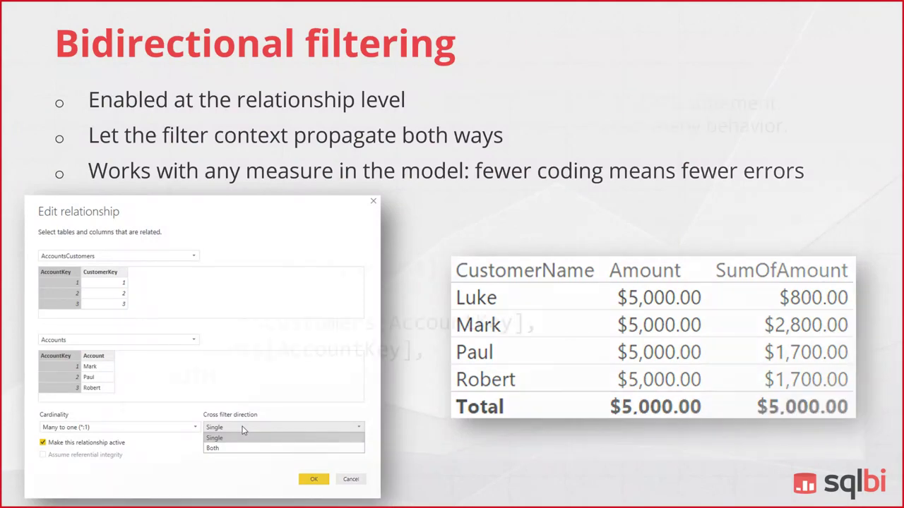
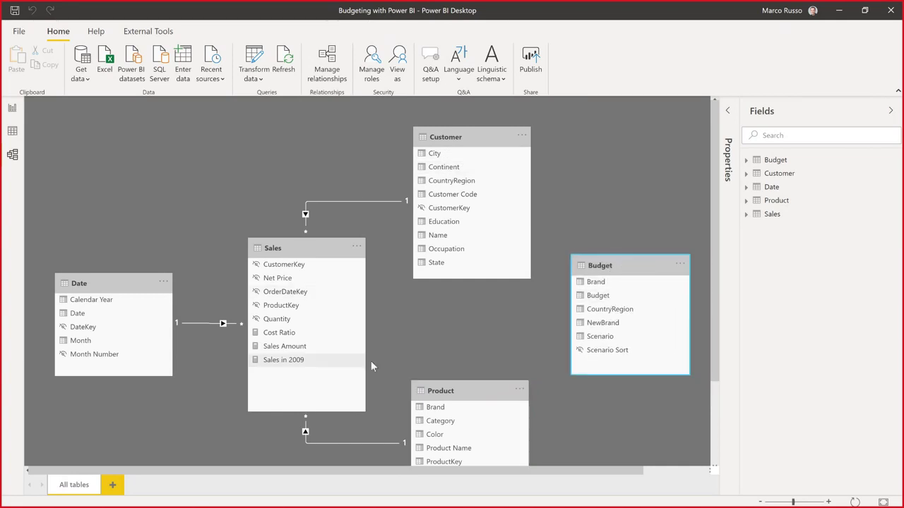
{"action": "left_click", "coordinate": [12, 108]}
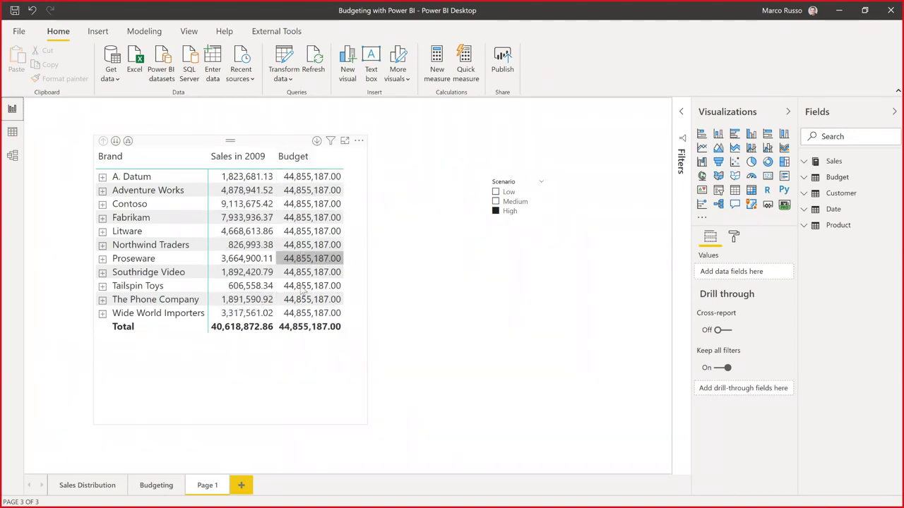
{"action": "left_click", "coordinate": [12, 154]}
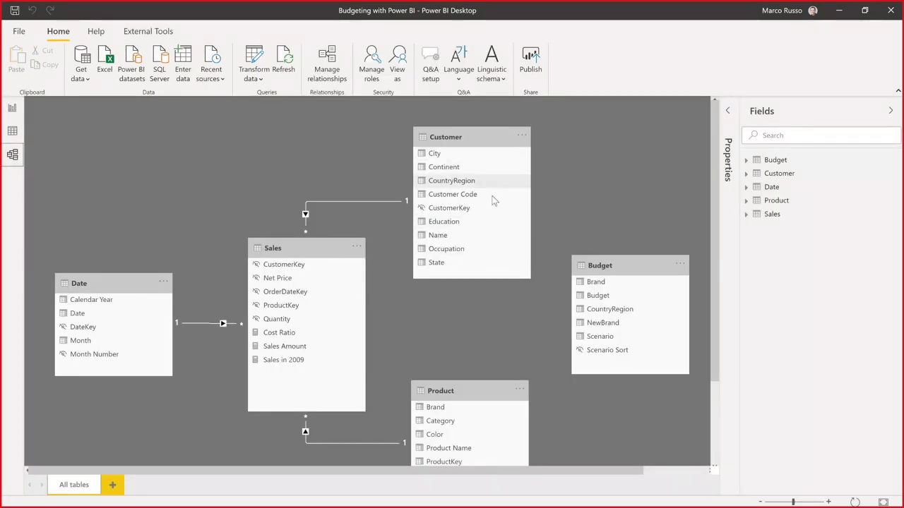
{"action": "left_click", "coordinate": [466, 409]}
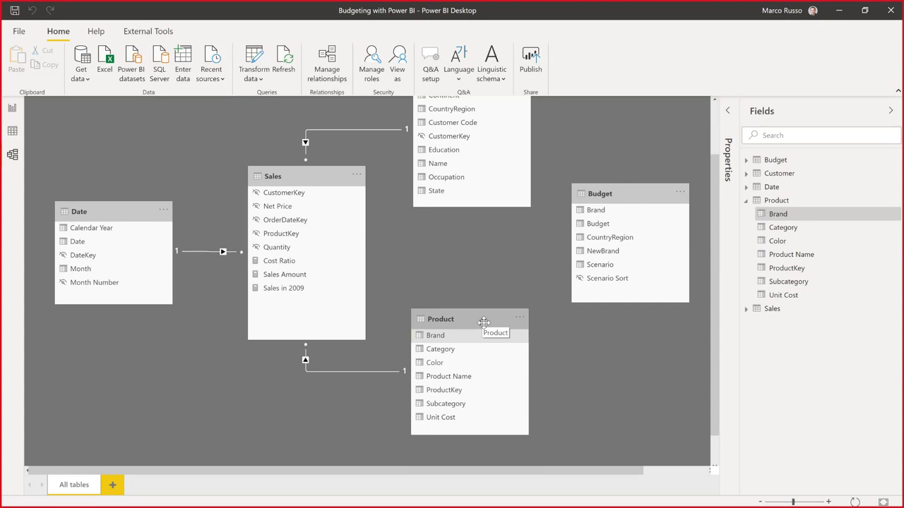
{"action": "left_click", "coordinate": [12, 110]}
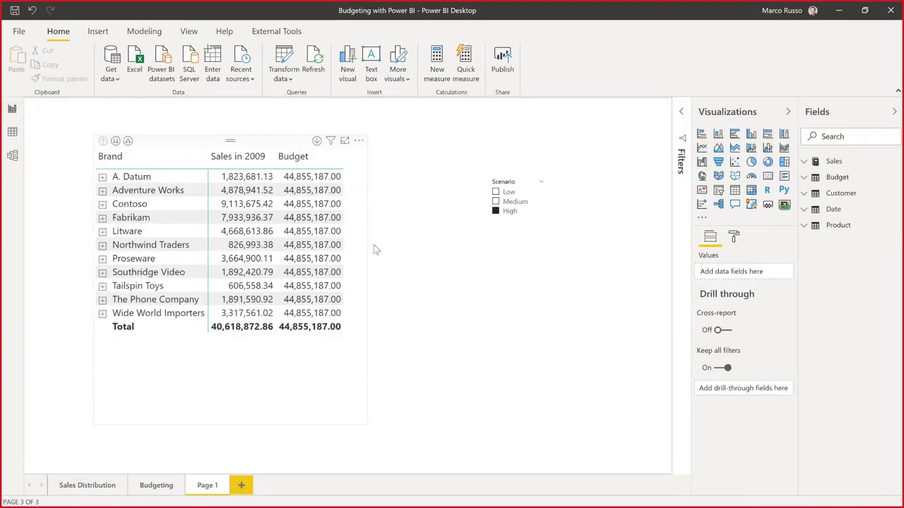
Widen the Brand matrix on Page 1, relocate the Scenario slicer to the page's lower-right corner, and reselect the matrix
{"action": "left_click", "coordinate": [369, 288]}
{"action": "left_click_drag", "start_coordinate": [366, 285], "coordinate": [473, 289]}
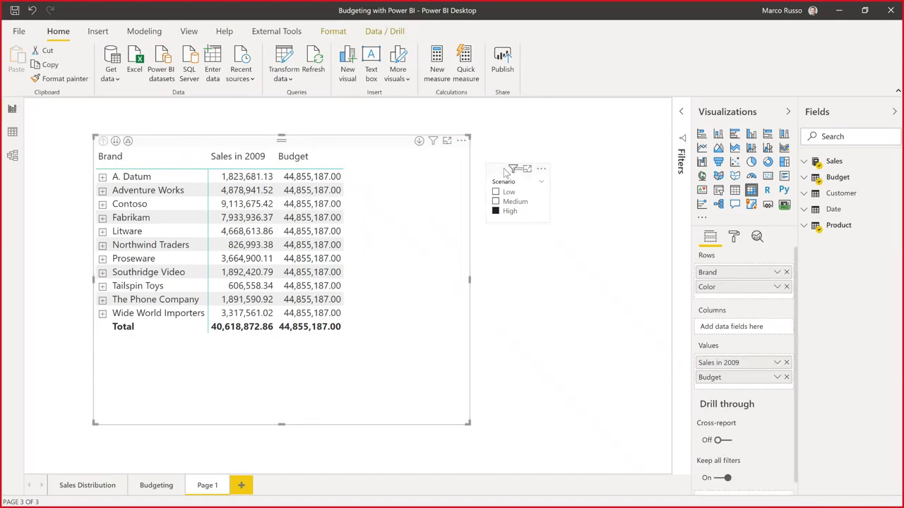
{"action": "left_click_drag", "start_coordinate": [505, 172], "coordinate": [625, 421]}
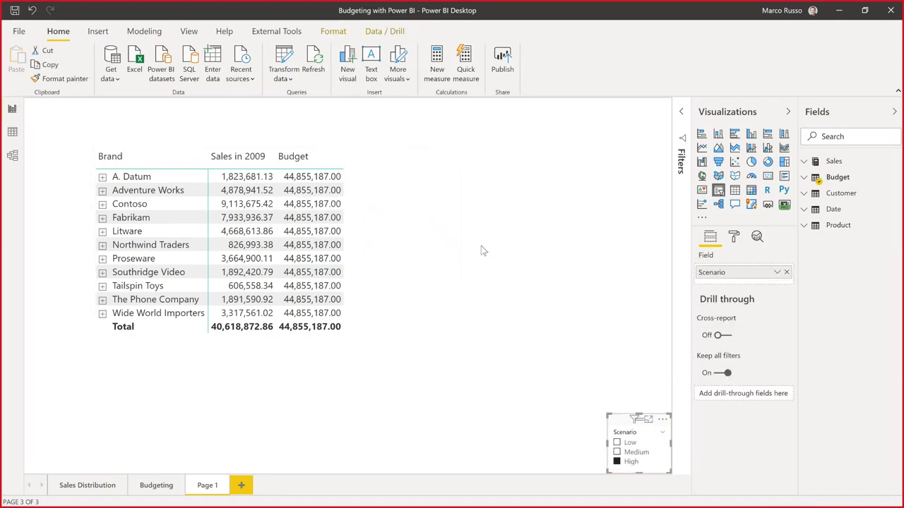
{"action": "left_click", "coordinate": [420, 220]}
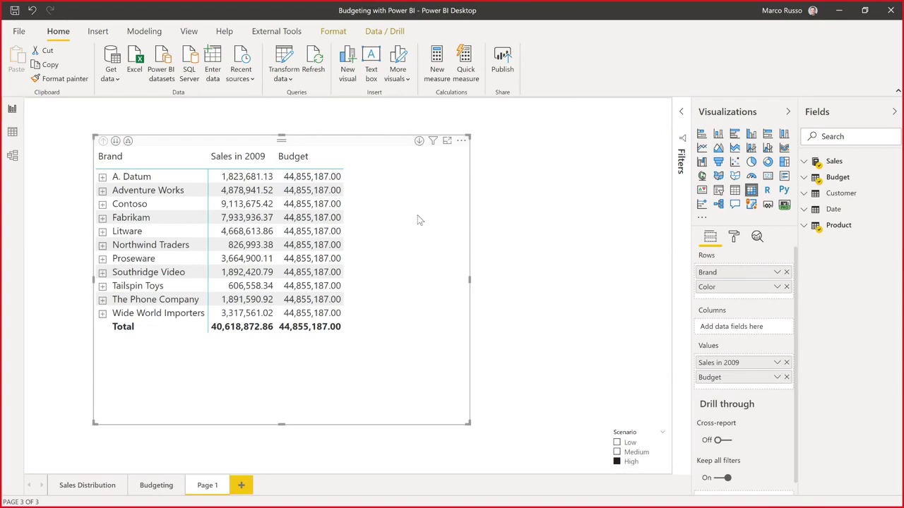
Examine the DAX formula of the Sales in 2009 measure and the Budget column in the Budget table
{"action": "left_click", "coordinate": [805, 161]}
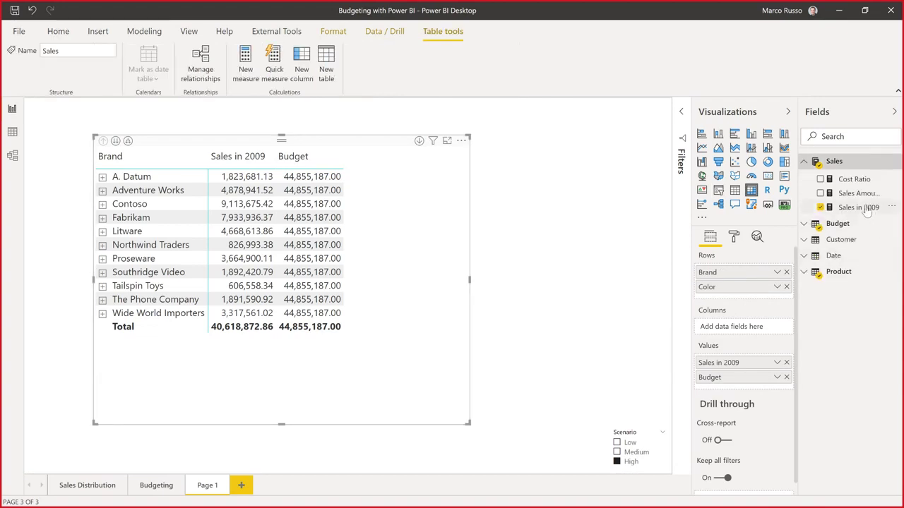
{"action": "left_click_drag", "start_coordinate": [798, 195], "coordinate": [767, 194]}
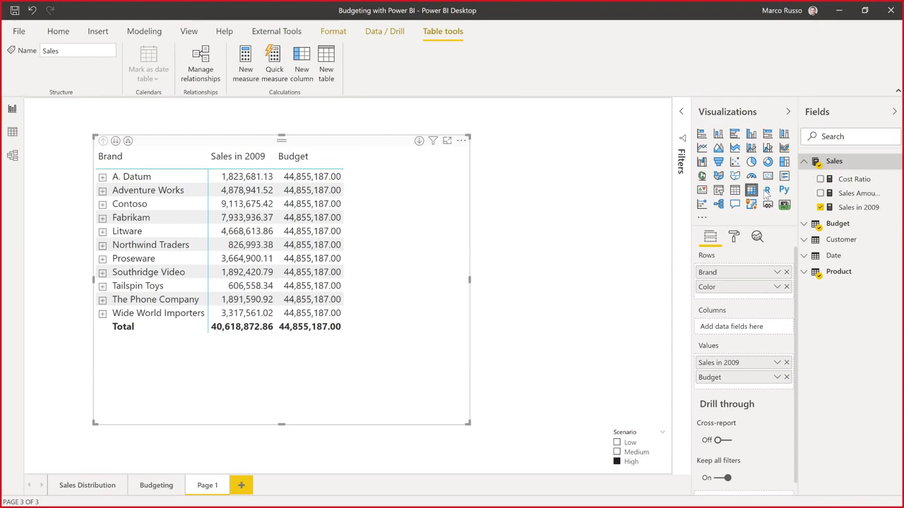
{"action": "left_click", "coordinate": [851, 209]}
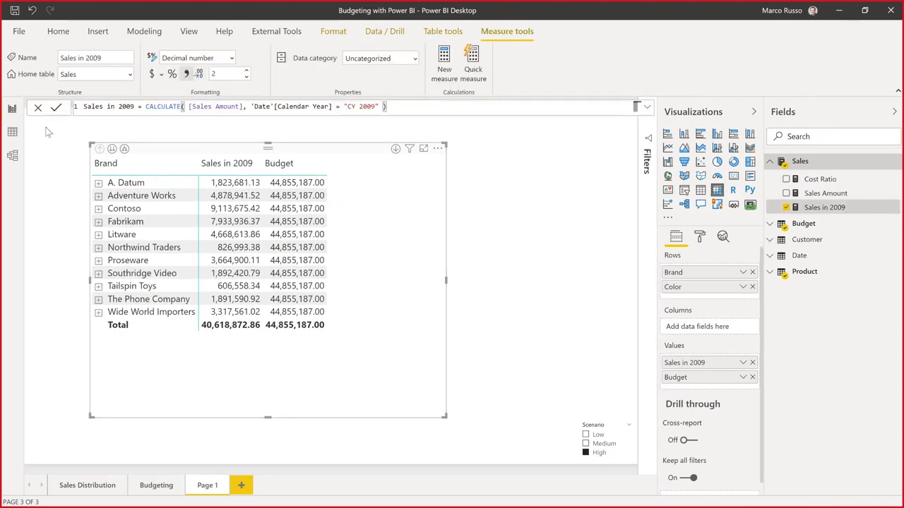
{"action": "left_click_drag", "start_coordinate": [412, 106], "coordinate": [126, 107]}
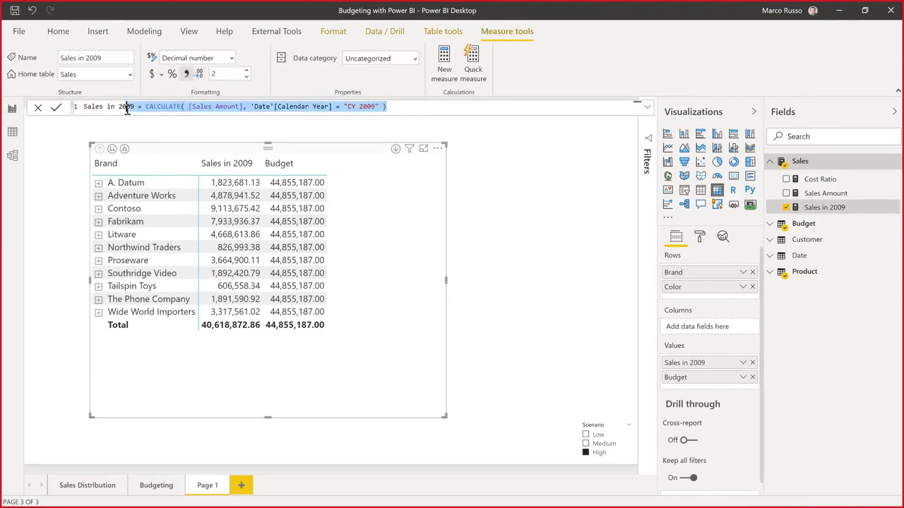
{"action": "left_click", "coordinate": [770, 223]}
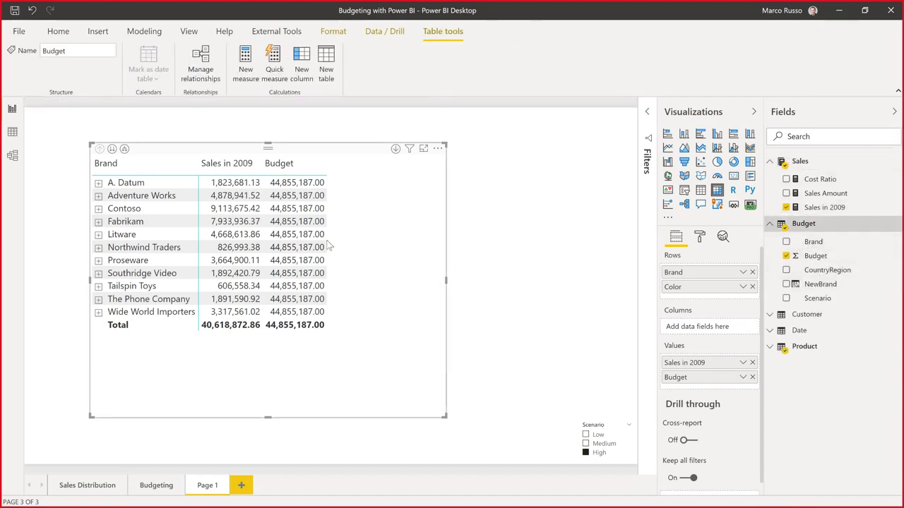
{"action": "left_click", "coordinate": [826, 258]}
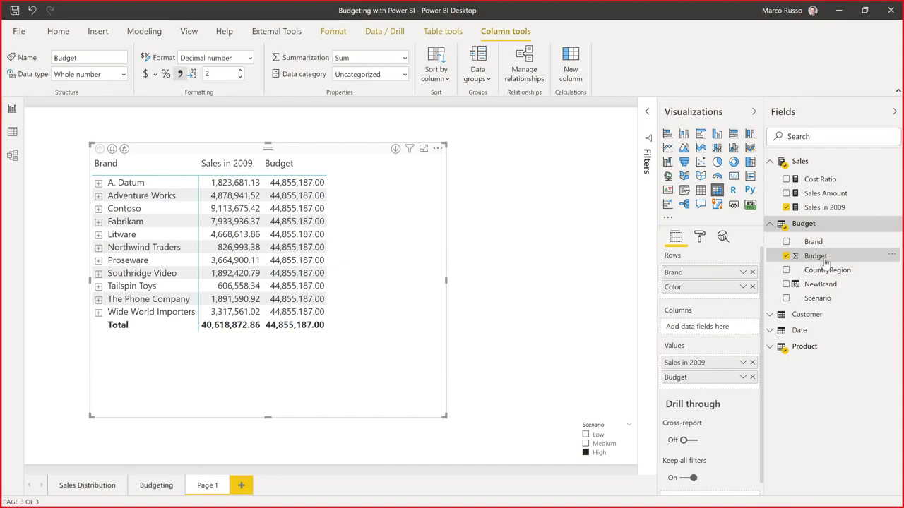
Create a new measure in the Budget table and name it Raw Budget
{"action": "right_click", "coordinate": [811, 223]}
{"action": "key", "text": "Escape"}
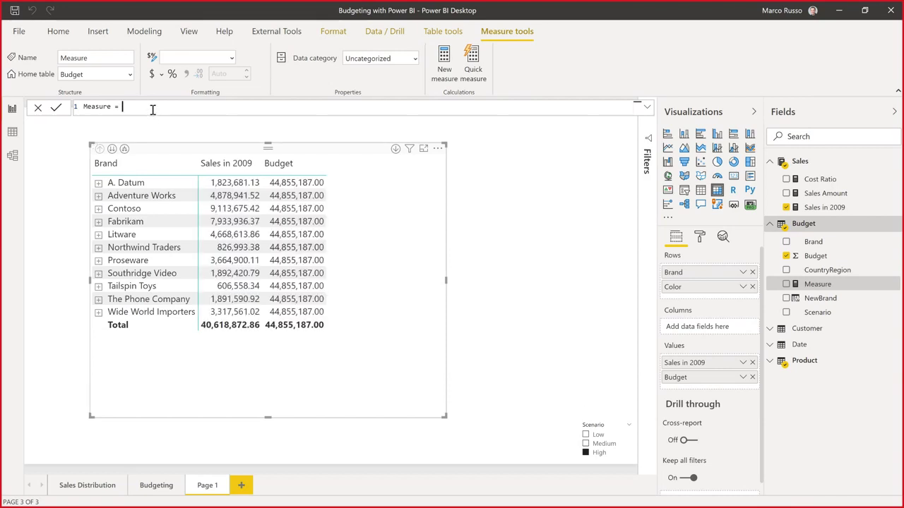
{"action": "triple_click", "coordinate": [117, 106]}
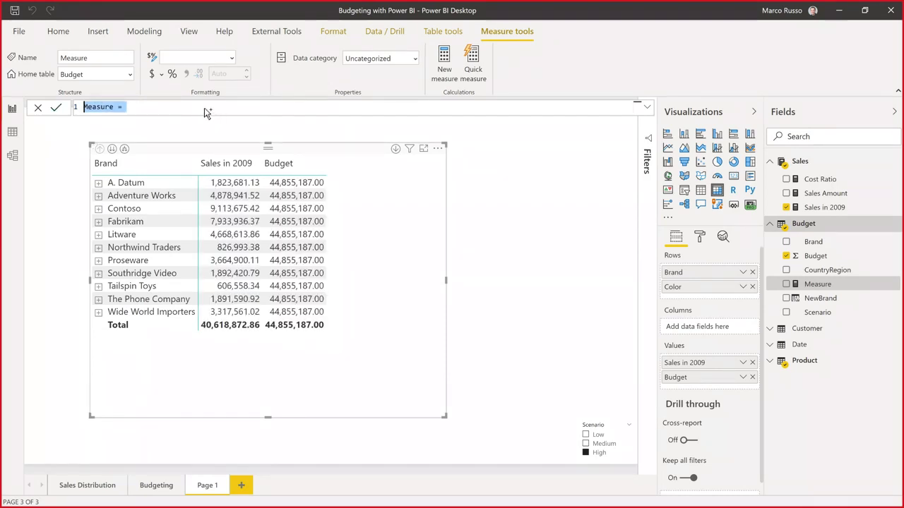
{"action": "left_click", "coordinate": [147, 109]}
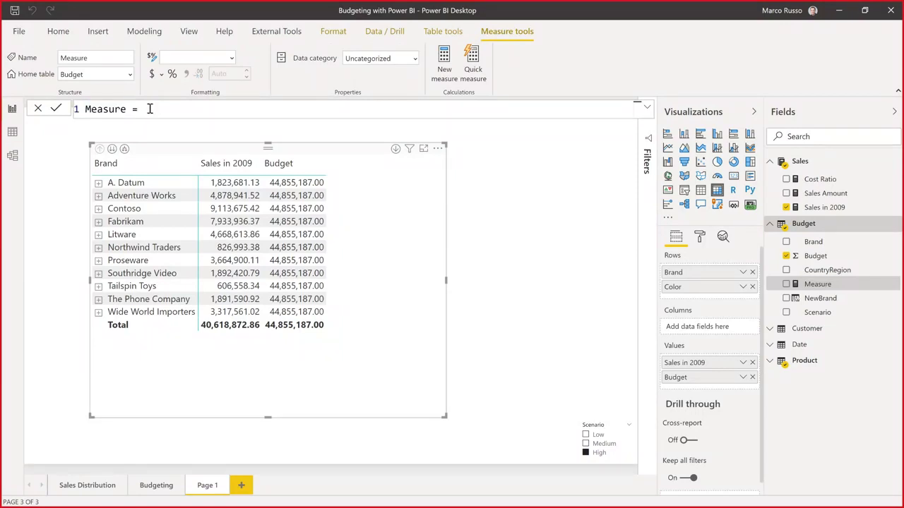
{"action": "key", "text": "ctrl+a"}
{"action": "type", "text": "R"}
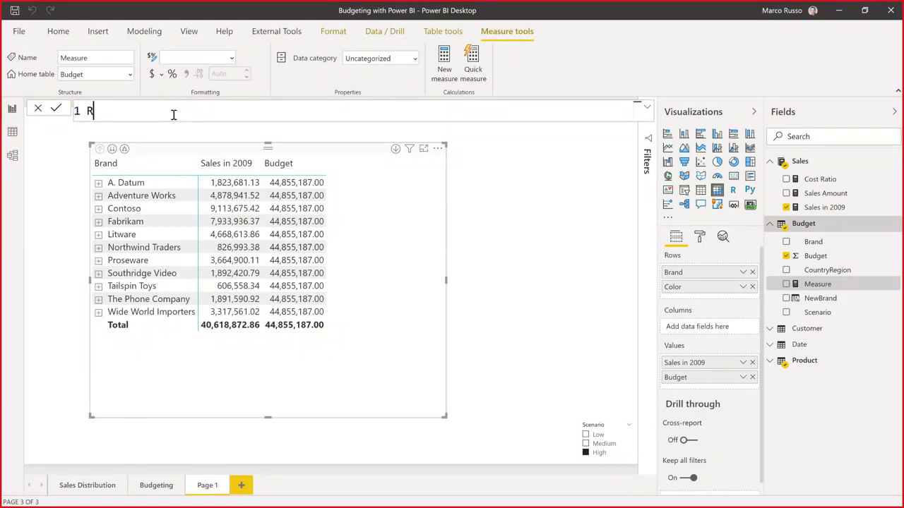
{"action": "type", "text": "aw Budget ="}
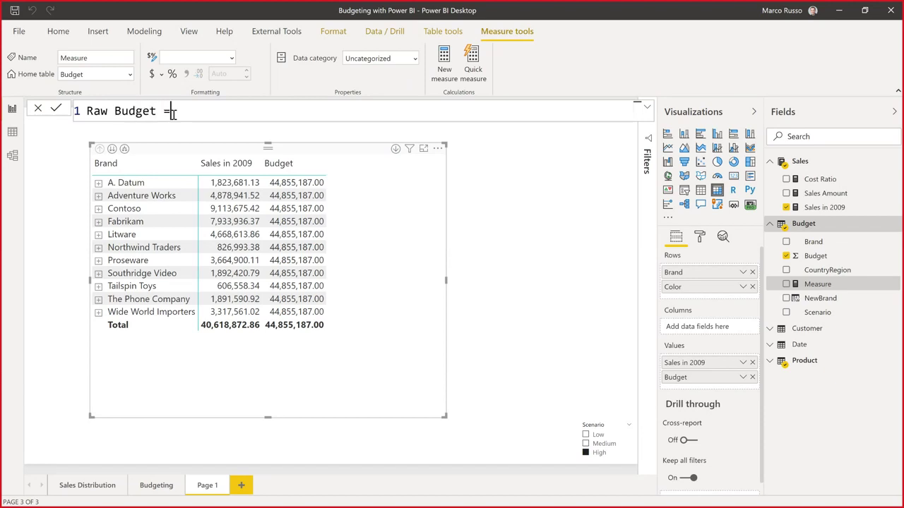
Begin the Raw Budget formula with CALCULATE and SUM ( Budget[Budget] ) as its expression, on separate lines
{"action": "key", "text": "Return"}
{"action": "type", "text": "C"}
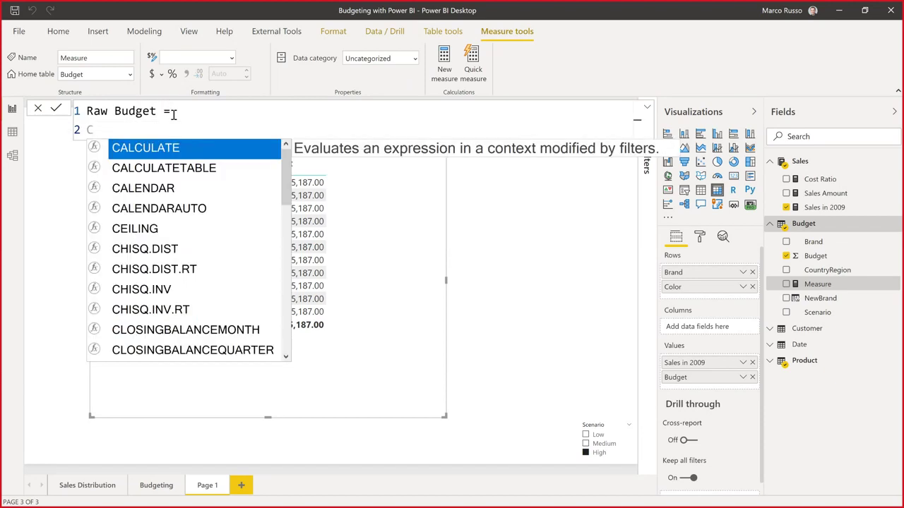
{"action": "type", "text": "ALCULATE ("}
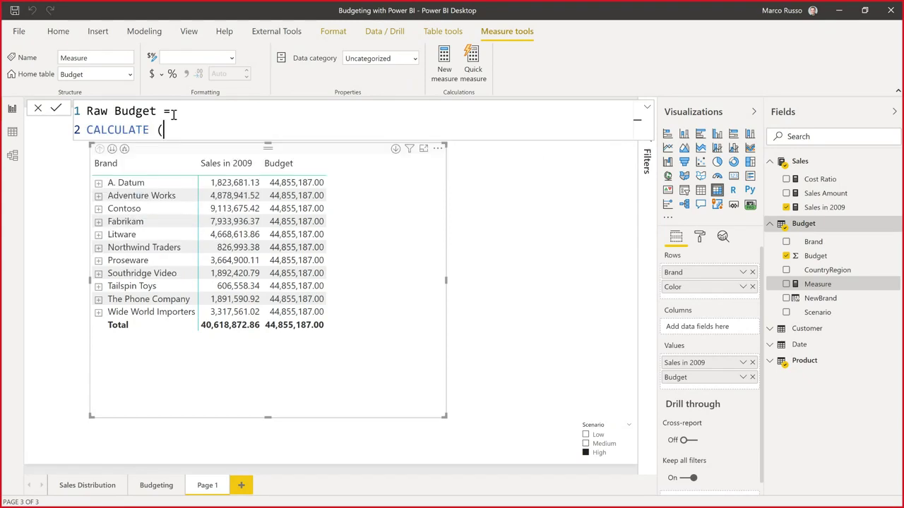
{"action": "key", "text": "Return"}
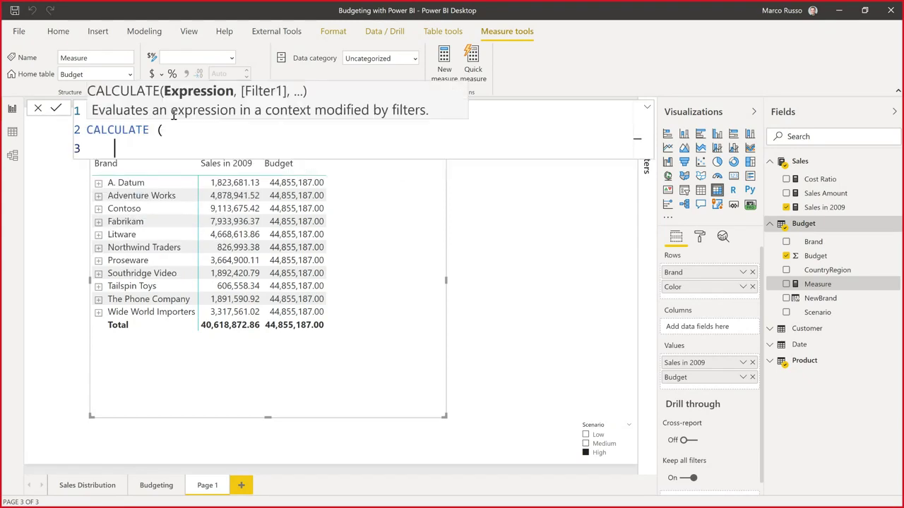
{"action": "type", "text": "SUM ( Bu"}
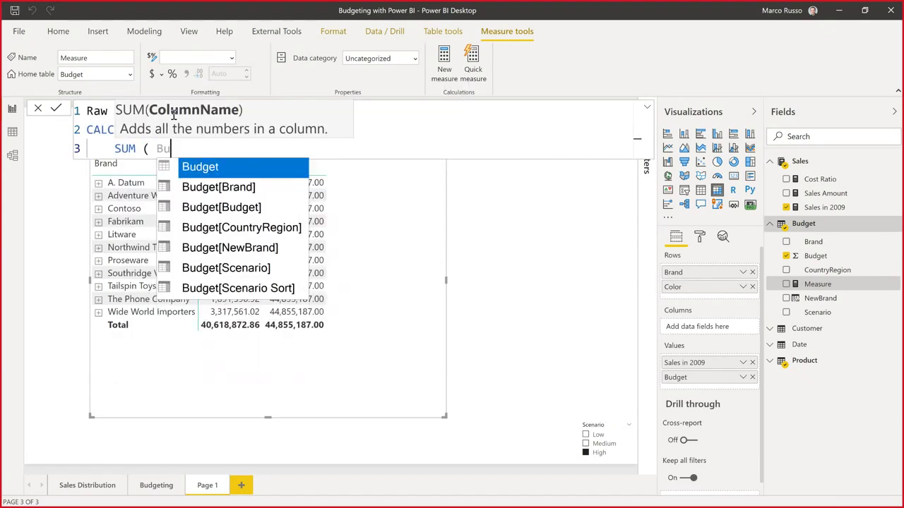
{"action": "key", "text": "Down"}
{"action": "key", "text": "Down"}
{"action": "key", "text": "Tab"}
{"action": "type", "text": "),"}
{"action": "key", "text": "Return"}
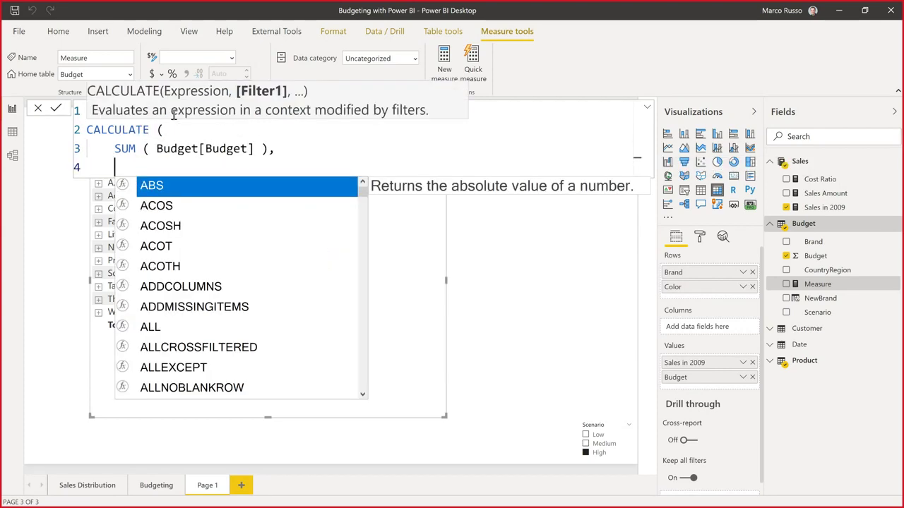
Add the filter argument Budget[Brand] IN VALUES ( Budget[Brand] ) and close the CALCULATE call on its own line
{"action": "type", "text": "Budget[Br"}
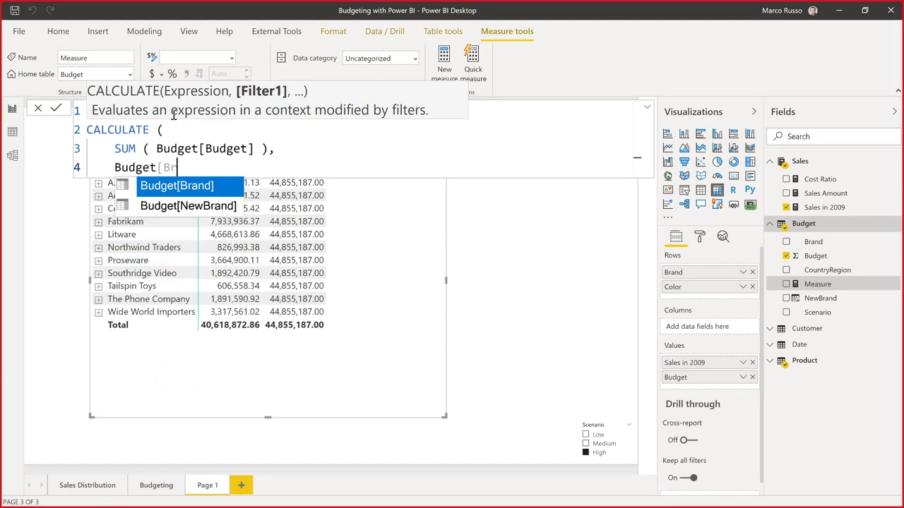
{"action": "key", "text": "Tab"}
{"action": "type", "text": "IN "}
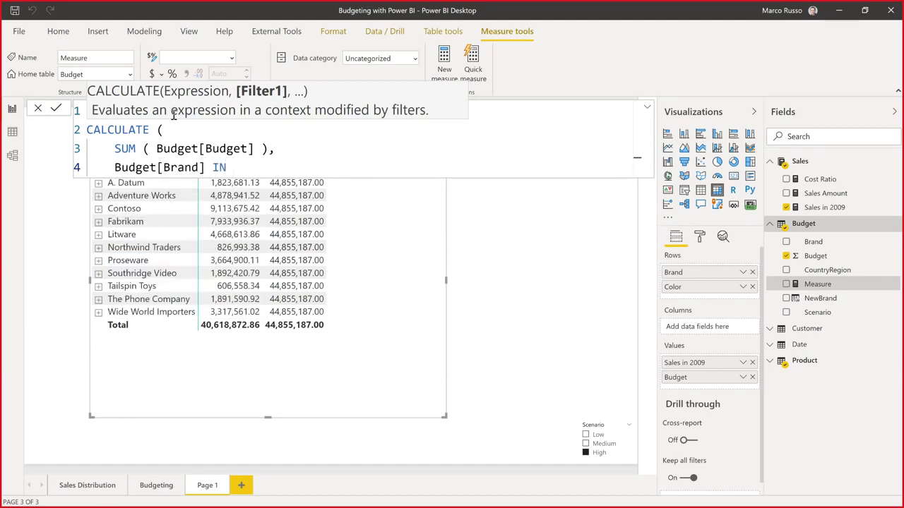
{"action": "type", "text": "VALUES ( "}
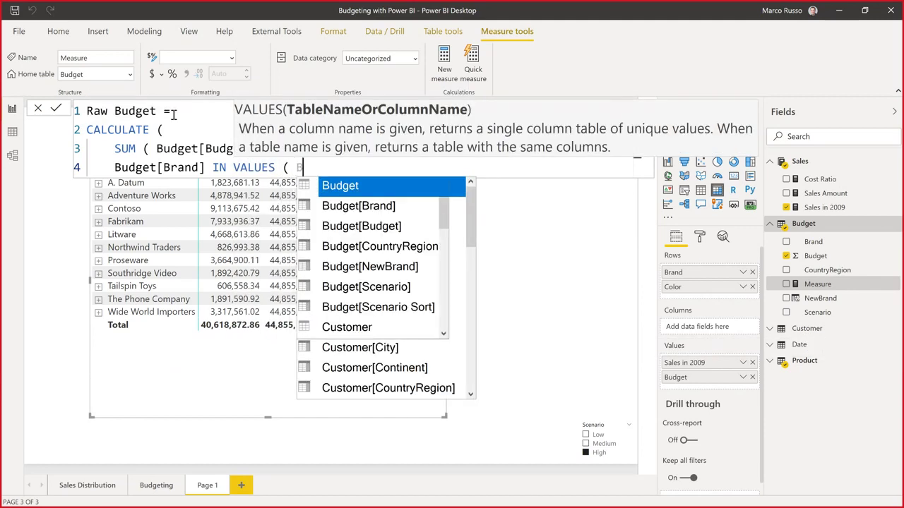
{"action": "type", "text": "Budg"}
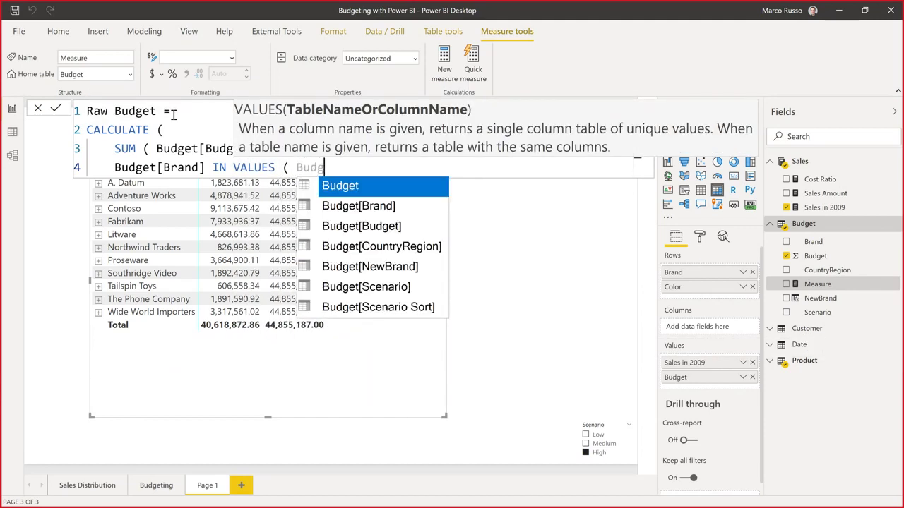
{"action": "type", "text": "et[Brand] )"}
{"action": "key", "text": "shift+Return"}
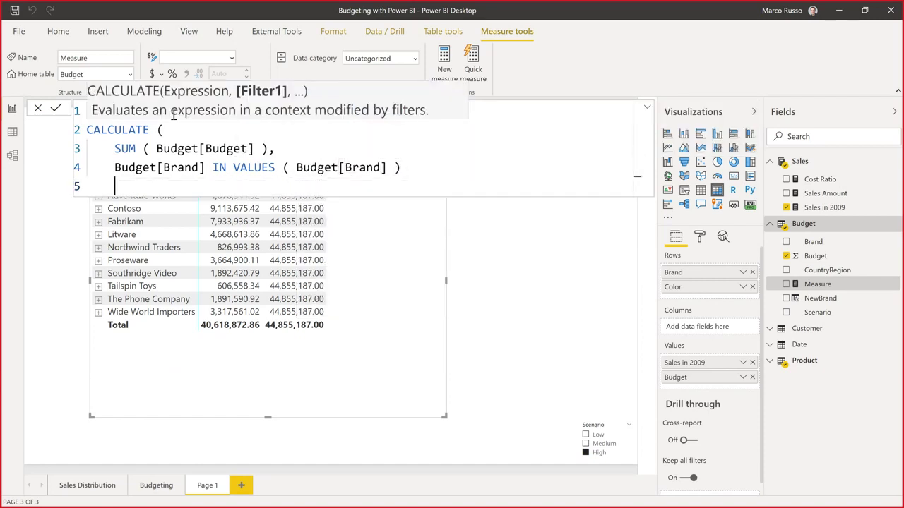
{"action": "type", "text": ")"}
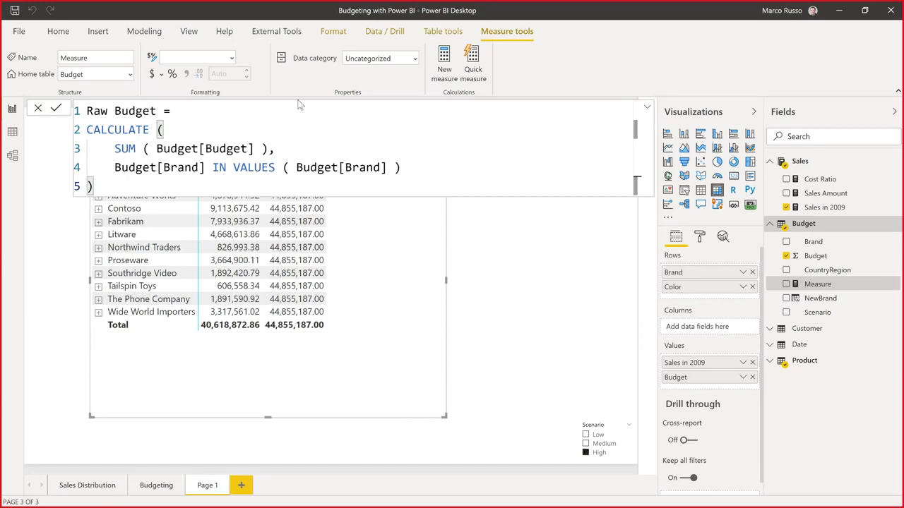
Replace the table inside VALUES with 'Product', making the argument 'Product'[Brand], and review the VALUES expression
{"action": "double_click", "coordinate": [322, 166]}
{"action": "type", "text": "'Product'"}
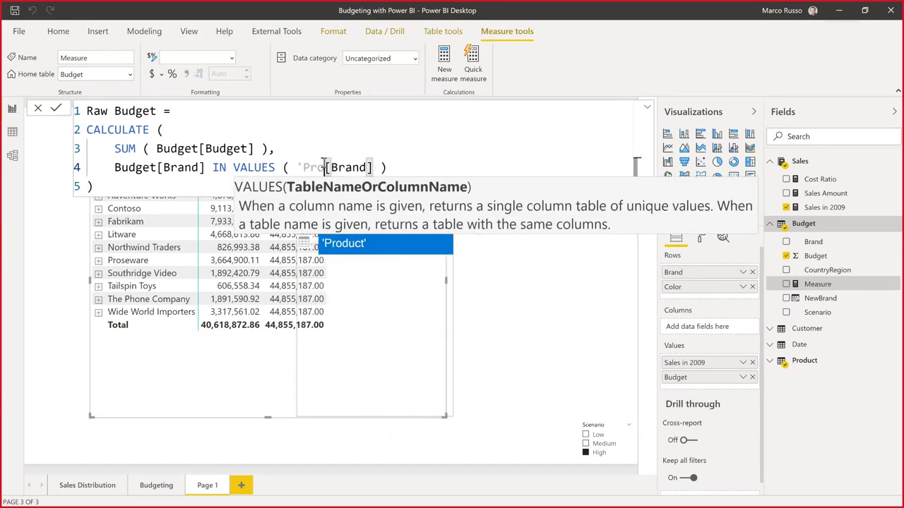
{"action": "left_click", "coordinate": [323, 134]}
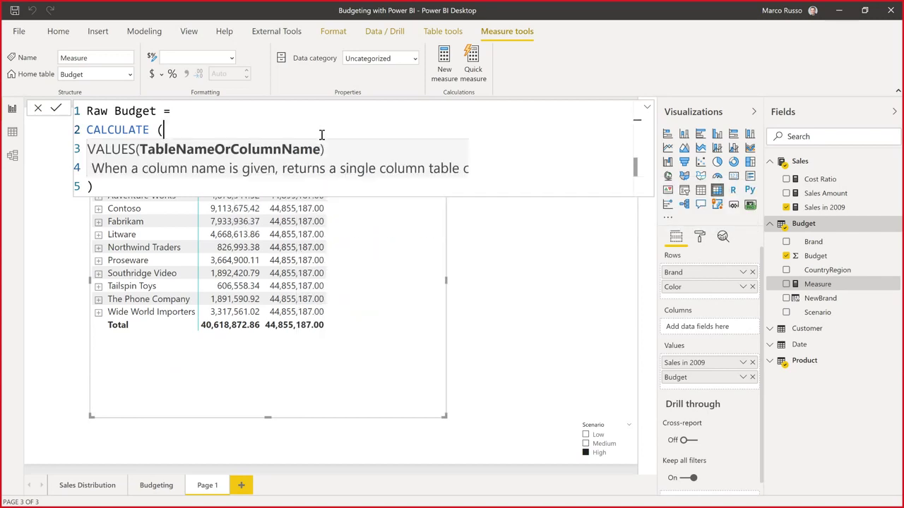
{"action": "left_click", "coordinate": [518, 166]}
{"action": "left_click_drag", "start_coordinate": [452, 171], "coordinate": [239, 168]}
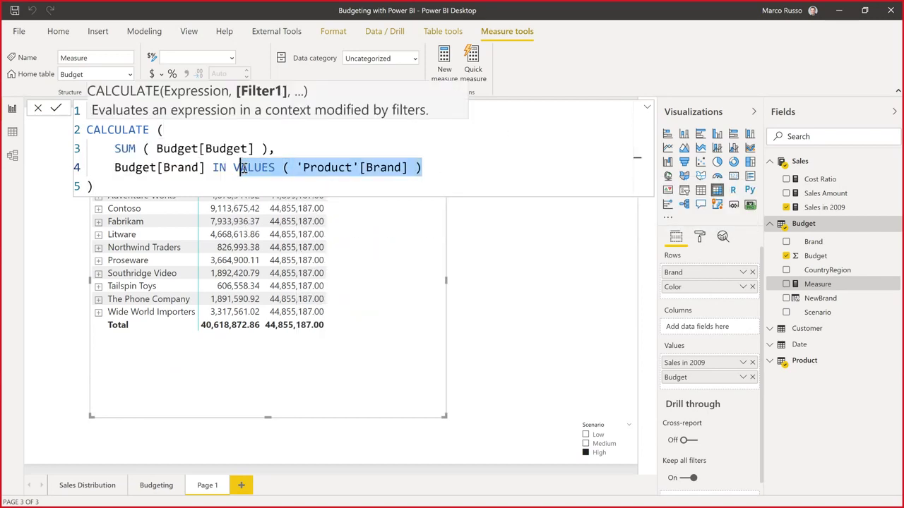
{"action": "left_click", "coordinate": [282, 169]}
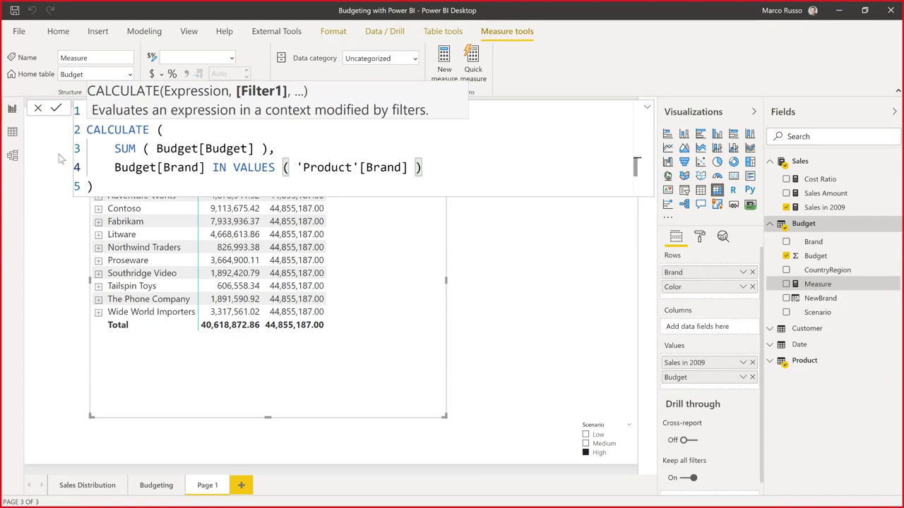
Commit the Raw Budget measure, format it as a decimal number and add it to the matrix values
{"action": "left_click", "coordinate": [57, 110]}
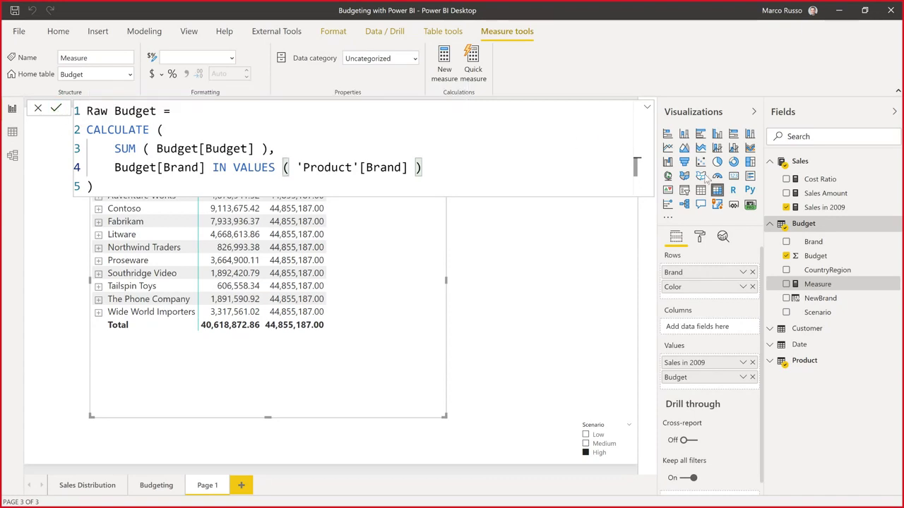
{"action": "left_click", "coordinate": [231, 57]}
{"action": "left_click", "coordinate": [187, 121]}
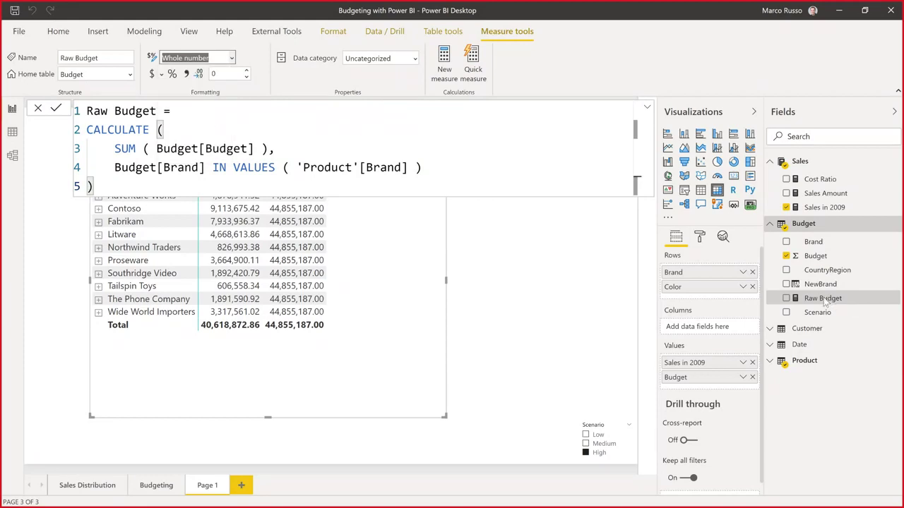
{"action": "left_click", "coordinate": [380, 311]}
{"action": "left_click_drag", "start_coordinate": [822, 298], "coordinate": [348, 304]}
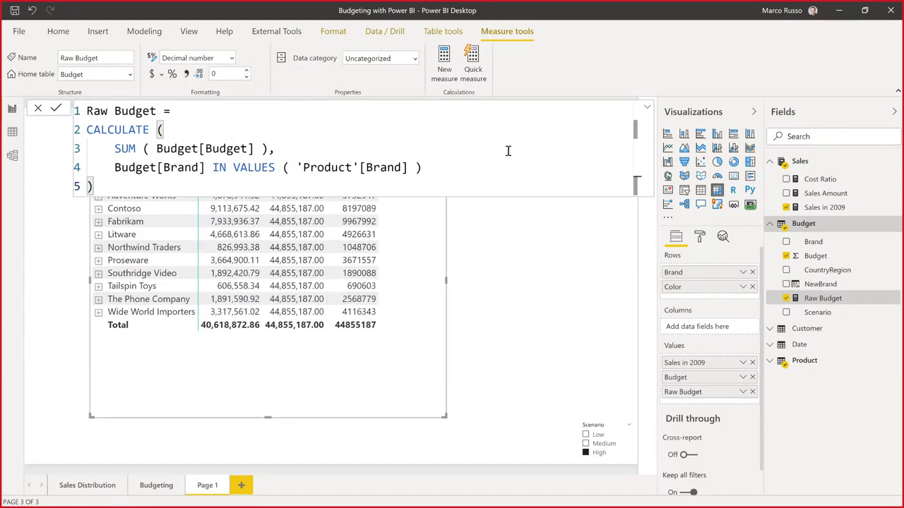
Format Raw Budget with a thousands separator and 2 decimal places, and collapse the formula editor to show the matrix
{"action": "left_click", "coordinate": [189, 75]}
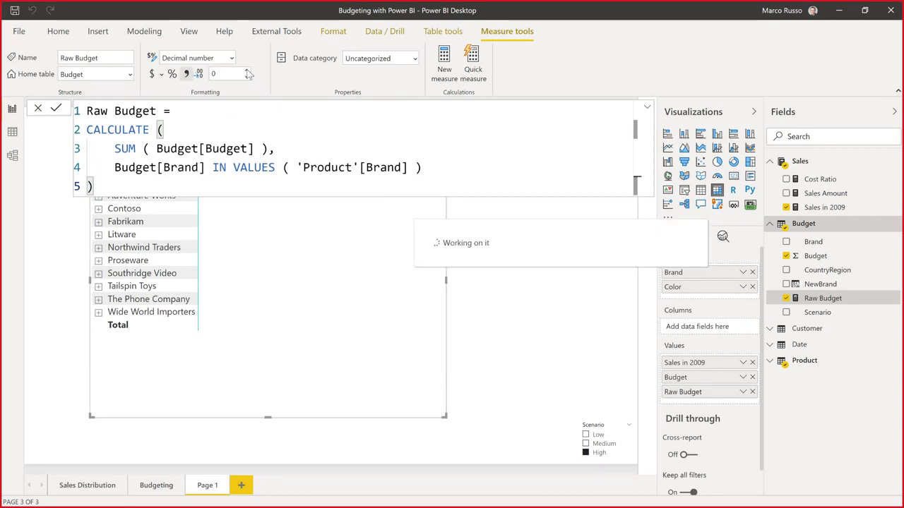
{"action": "left_click", "coordinate": [247, 71]}
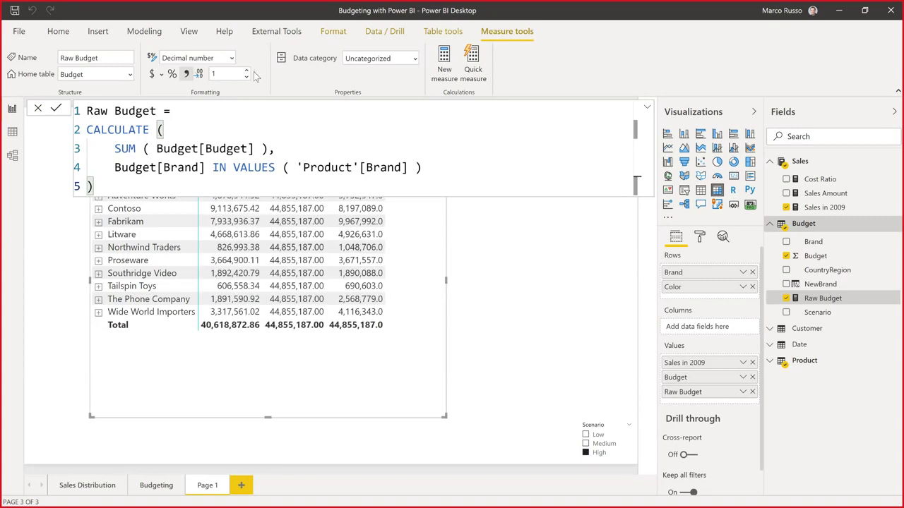
{"action": "left_click", "coordinate": [247, 71]}
{"action": "left_click", "coordinate": [648, 110]}
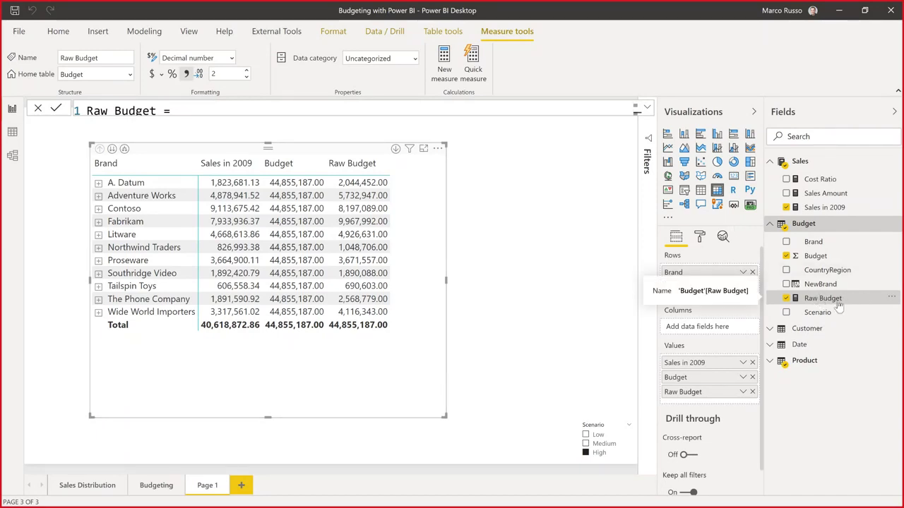
In the Raw Budget filter argument, replace Budget[Brand] IN with an opening TREATAS ( in front of the VALUES expression
{"action": "left_click", "coordinate": [647, 108]}
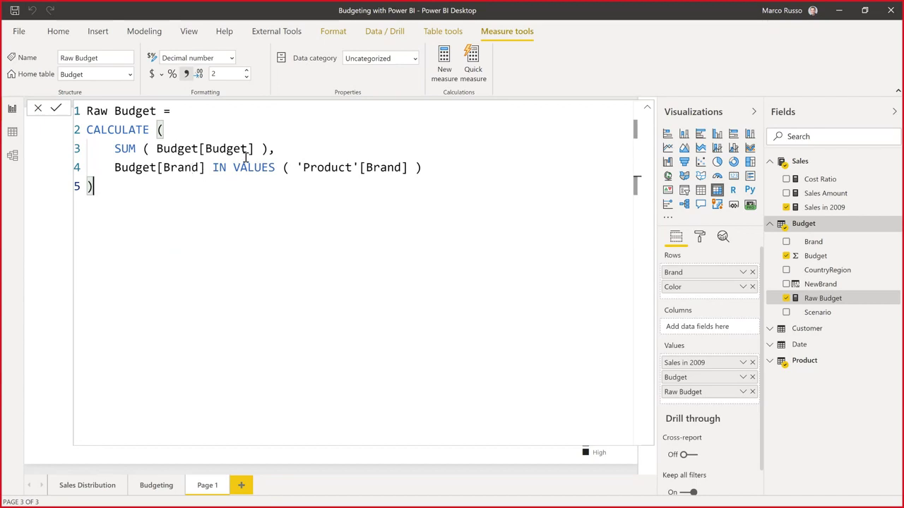
{"action": "left_click_drag", "start_coordinate": [115, 171], "coordinate": [242, 172]}
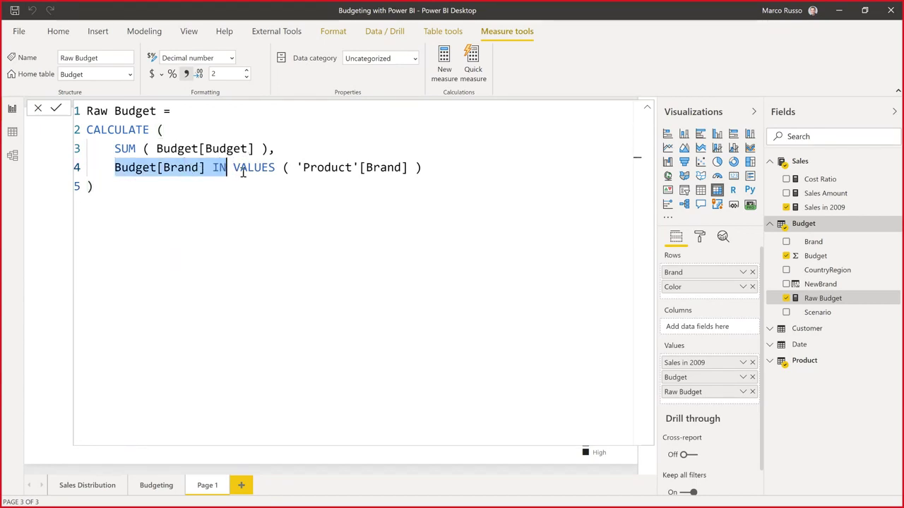
{"action": "key", "text": "Delete"}
{"action": "type", "text": "TREA"}
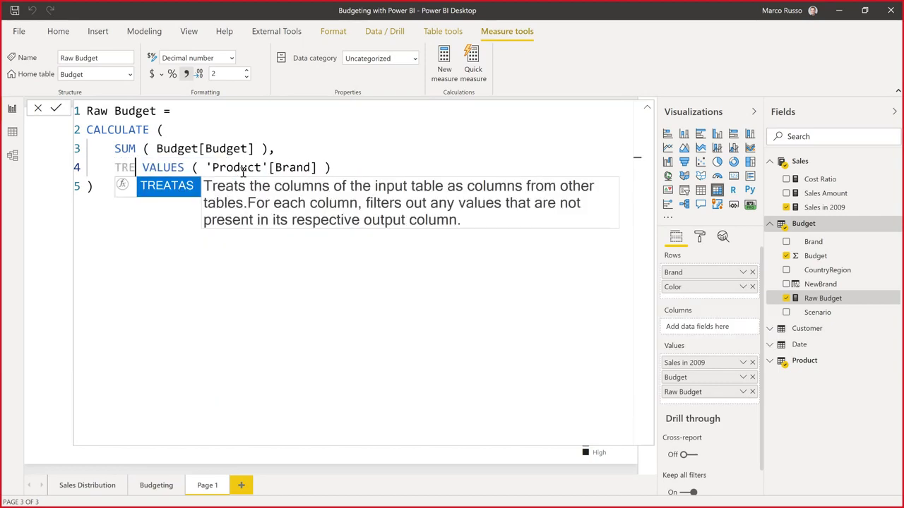
{"action": "key", "text": "Tab"}
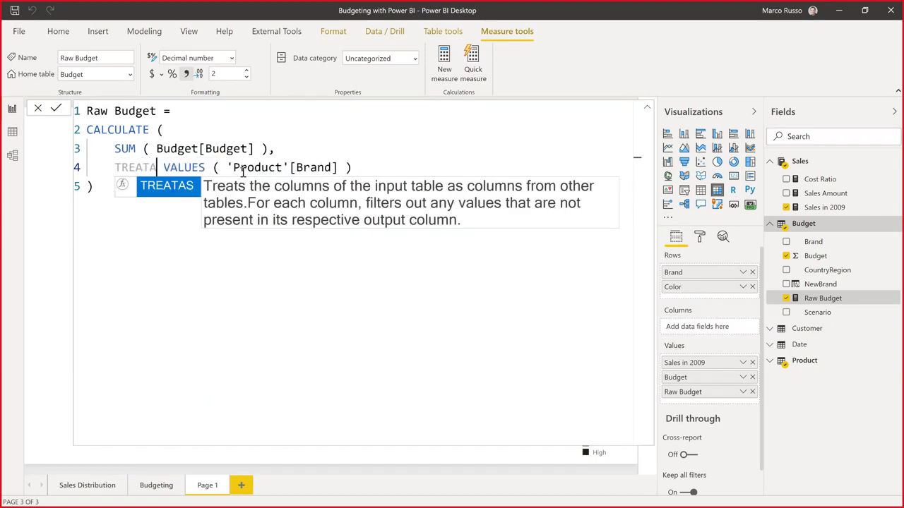
{"action": "type", "text": "("}
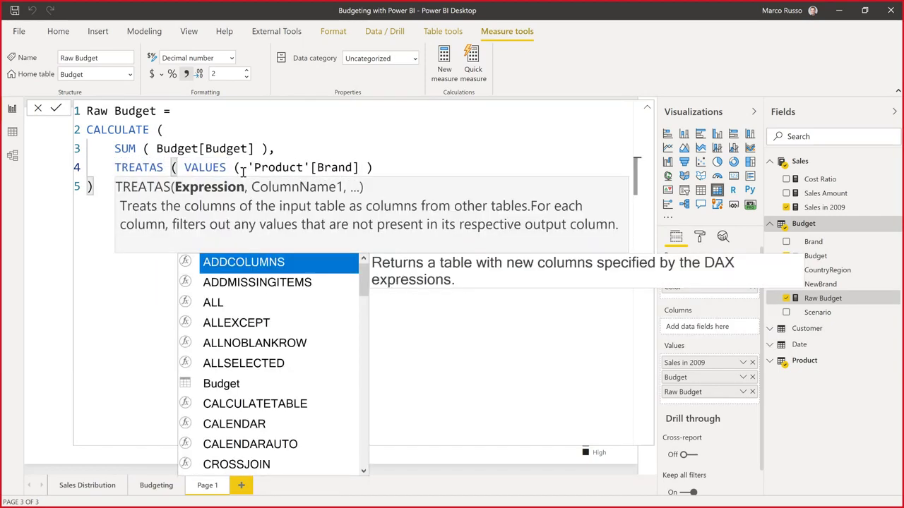
Complete the TREATAS call with Budget[Brand] as its target column and close its parenthesis, finishing the Raw Budget formula
{"action": "left_click", "coordinate": [384, 171]}
{"action": "type", "text": ", Budget[Brand] IN"}
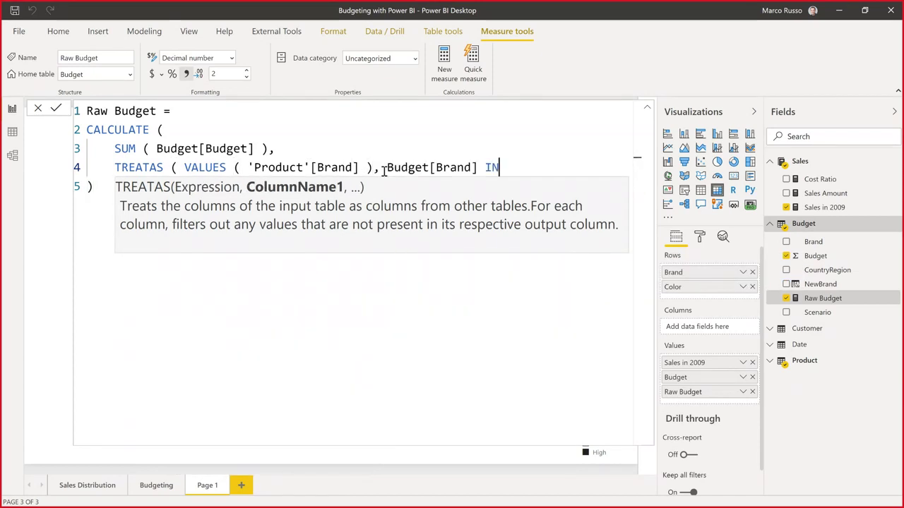
{"action": "key", "text": "BackSpace"}
{"action": "key", "text": "BackSpace"}
{"action": "type", "text": ")"}
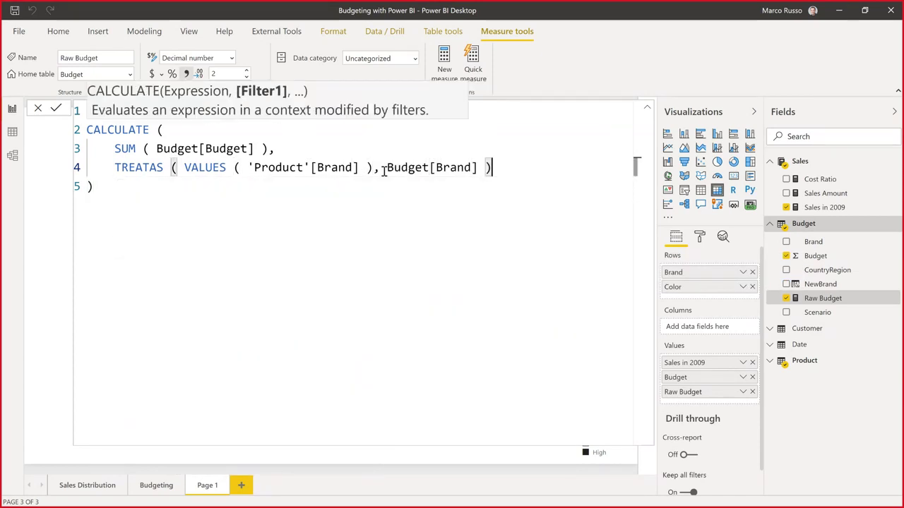
{"action": "key", "text": "Down"}
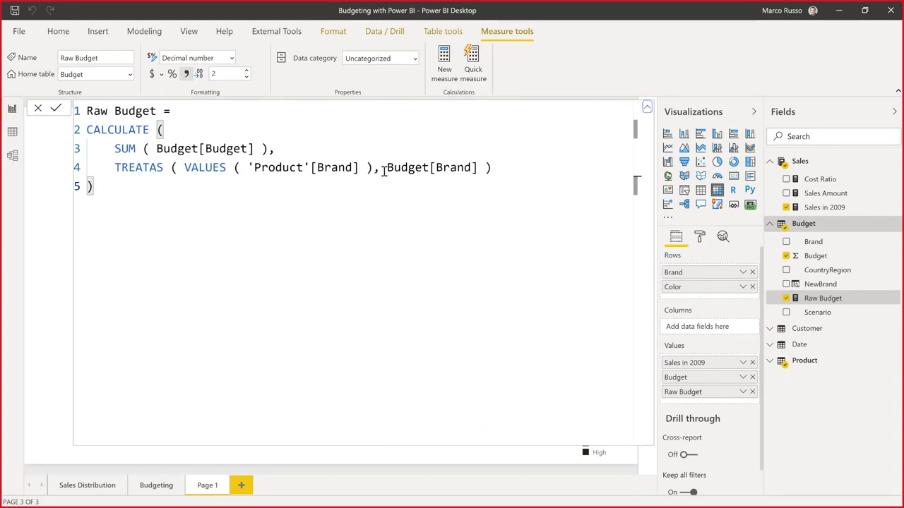
{"action": "left_click", "coordinate": [647, 108]}
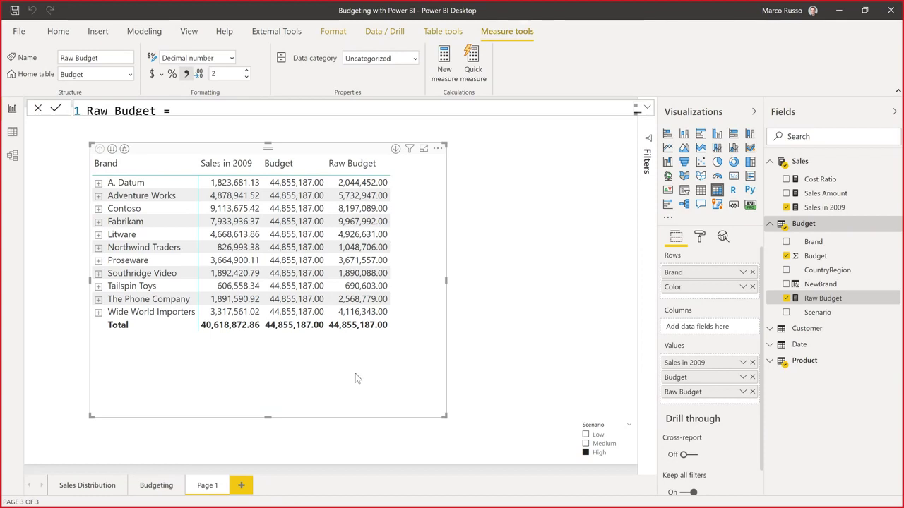
Examine the Brand columns of the Product and Budget tables in the model diagram
{"action": "left_click", "coordinate": [12, 155]}
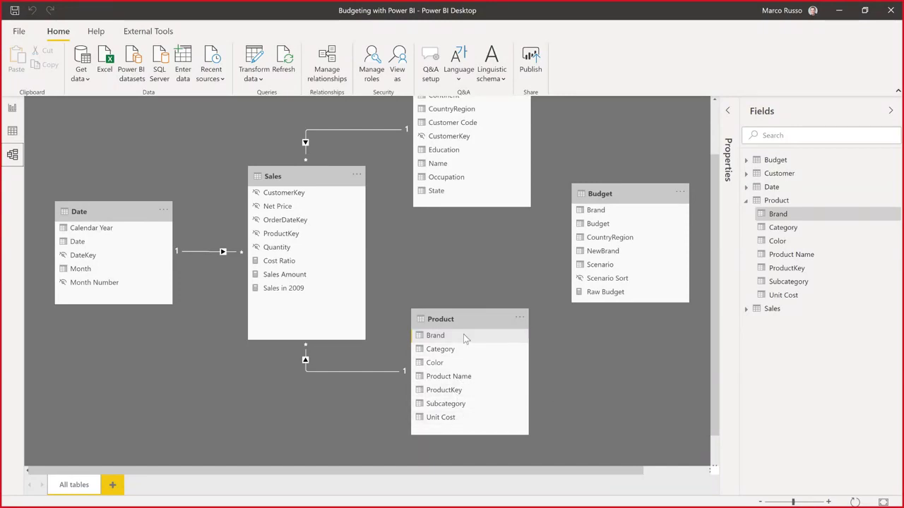
{"action": "left_click_drag", "start_coordinate": [466, 339], "coordinate": [639, 185]}
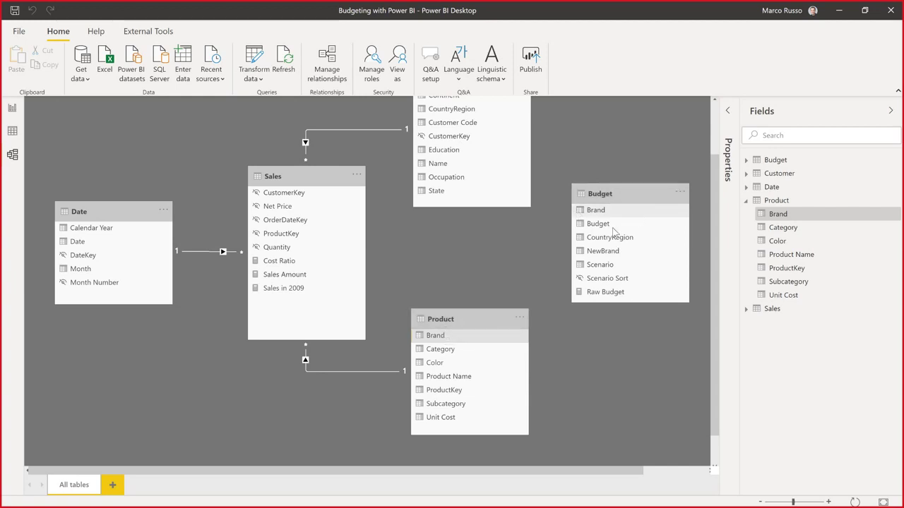
{"action": "left_click", "coordinate": [600, 211]}
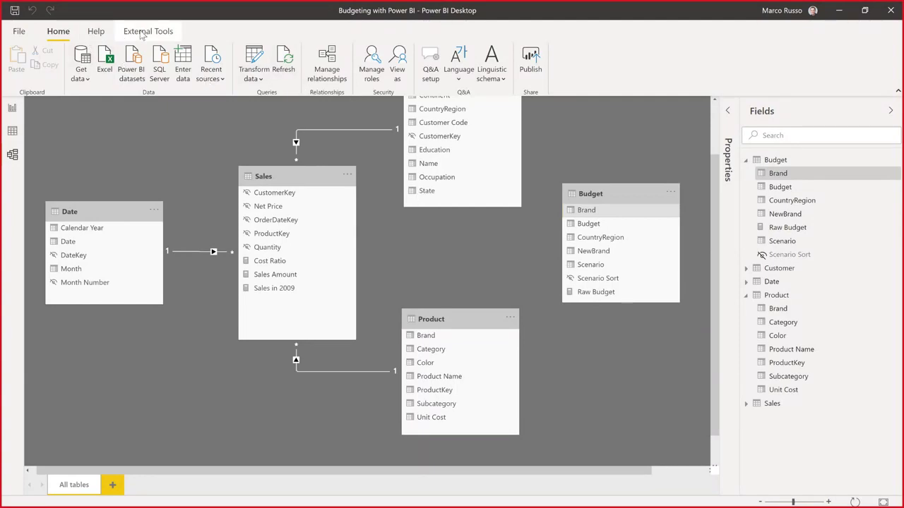
Create a new calculated table in the data view and name it Brands
{"action": "left_click", "coordinate": [12, 130]}
{"action": "left_click", "coordinate": [208, 31]}
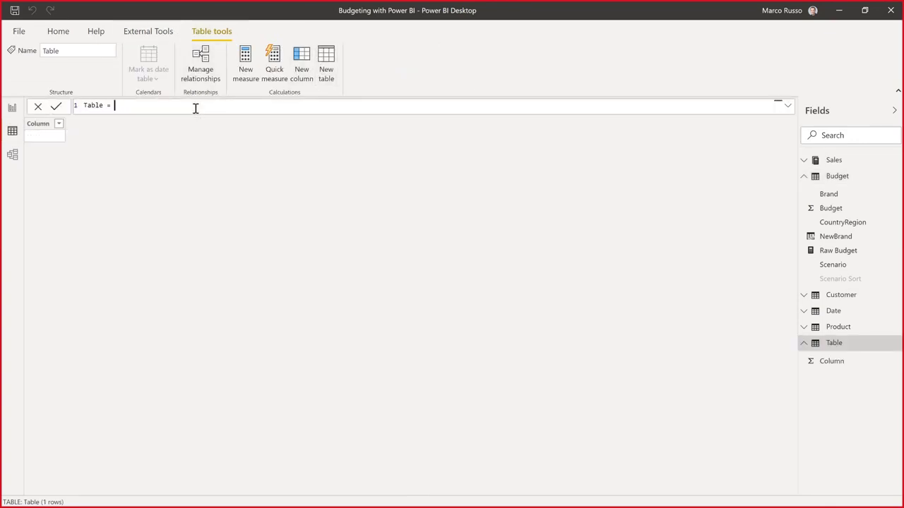
{"action": "key", "text": "ctrl+a"}
{"action": "scroll", "coordinate": [195, 108], "scroll_direction": "up", "scroll_amount": 2}
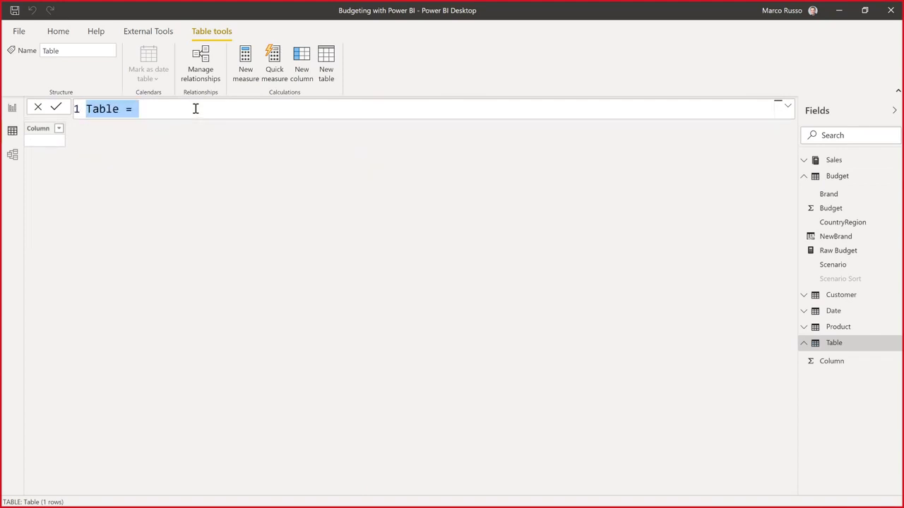
{"action": "type", "text": "Brands ="}
{"action": "key", "text": "shift+Return"}
Define the Brands table as DISTINCT( 'Product'[Brand] ) and commit the formula
{"action": "type", "text": "D"}
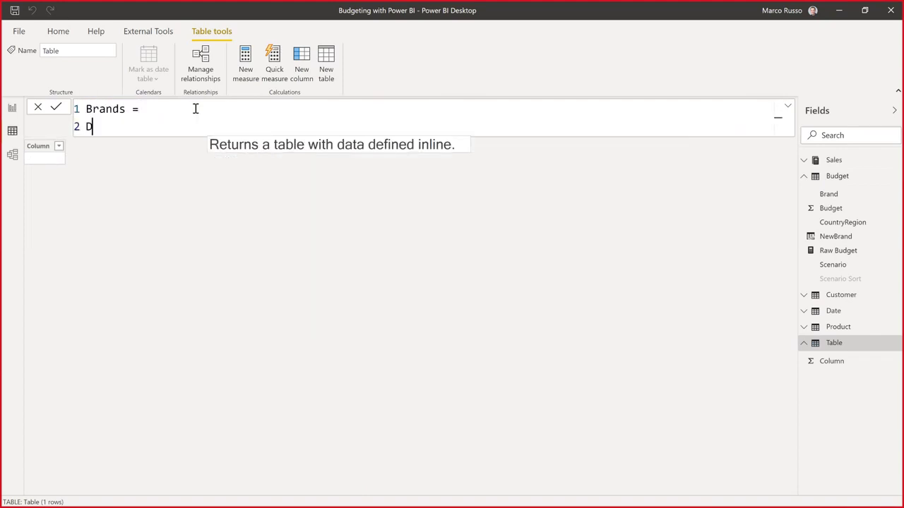
{"action": "type", "text": "ISTINCT( "}
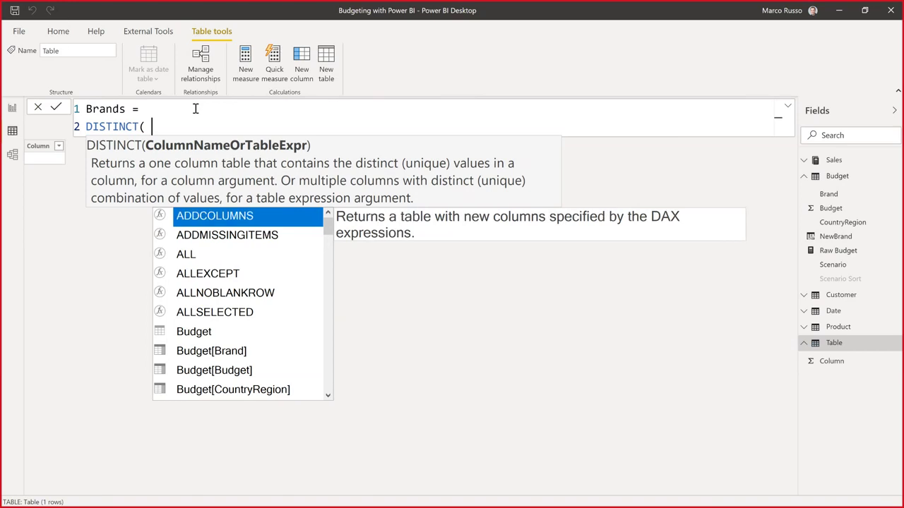
{"action": "type", "text": "Bra"}
{"action": "key", "text": "Down"}
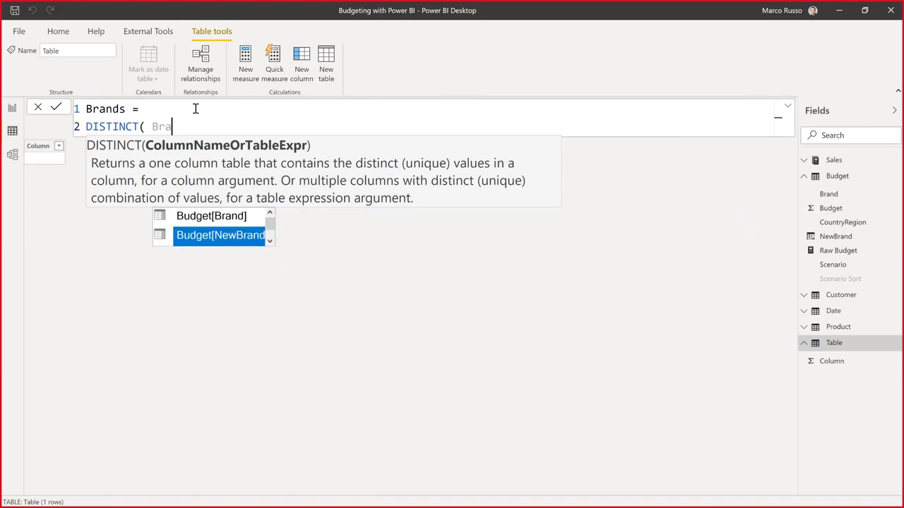
{"action": "key", "text": "Down"}
{"action": "key", "text": "Tab"}
{"action": "type", "text": ")"}
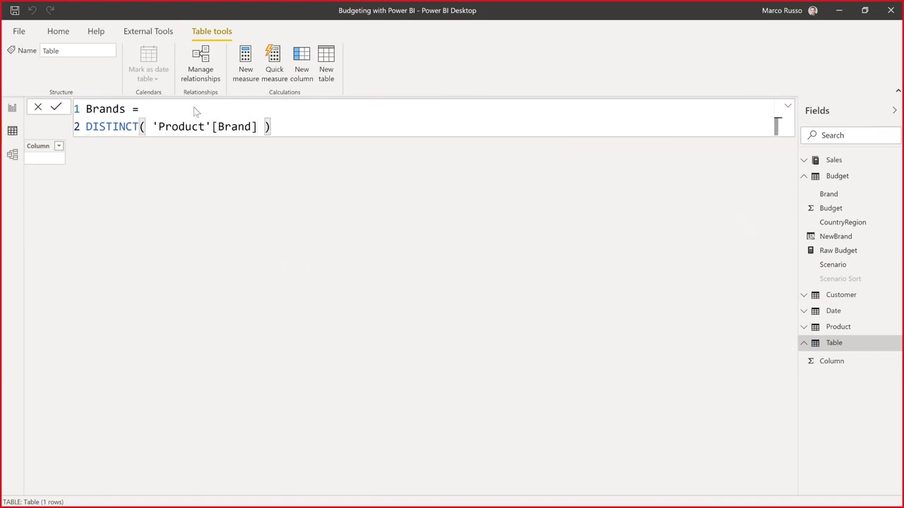
{"action": "key", "text": "Return"}
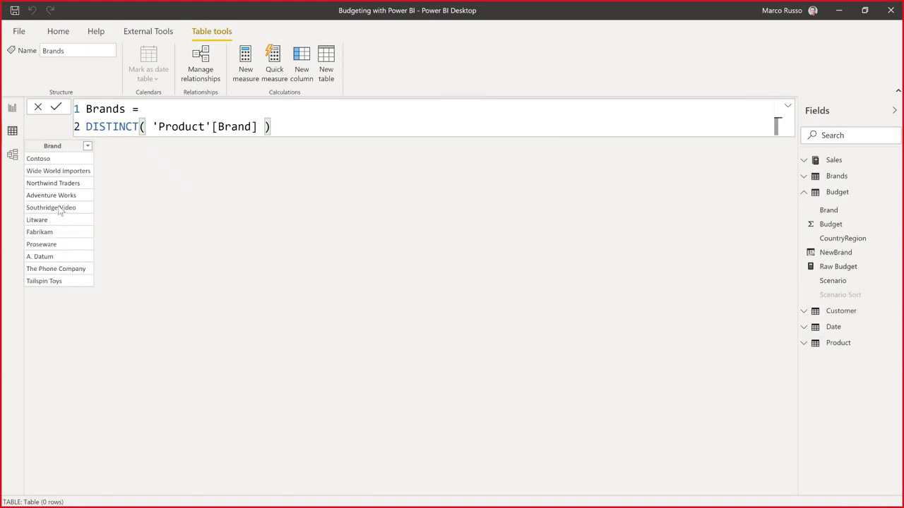
In the model diagram, move the Brands table below Budget and beside Product
{"action": "left_click", "coordinate": [12, 154]}
{"action": "left_click_drag", "start_coordinate": [492, 471], "coordinate": [660, 480]}
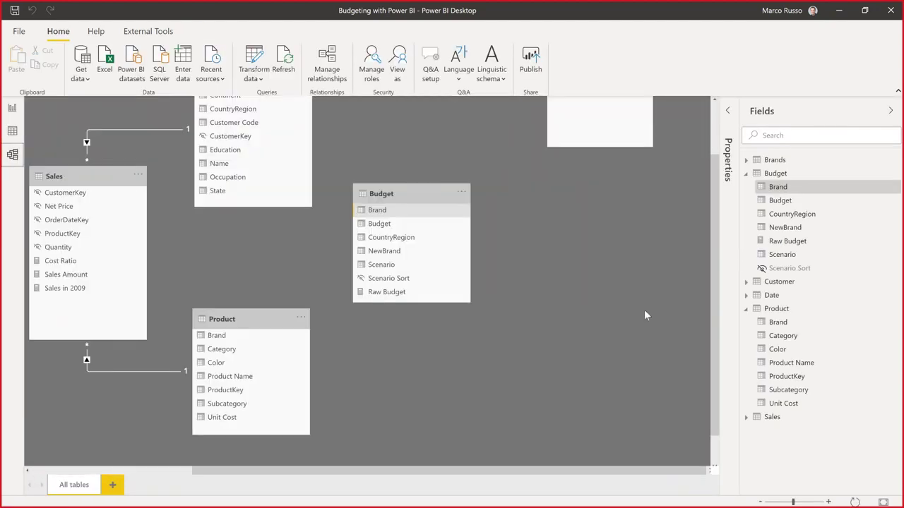
{"action": "scroll", "coordinate": [677, 210], "scroll_direction": "left", "scroll_amount": 1}
{"action": "scroll", "coordinate": [677, 209], "scroll_direction": "up", "scroll_amount": 2}
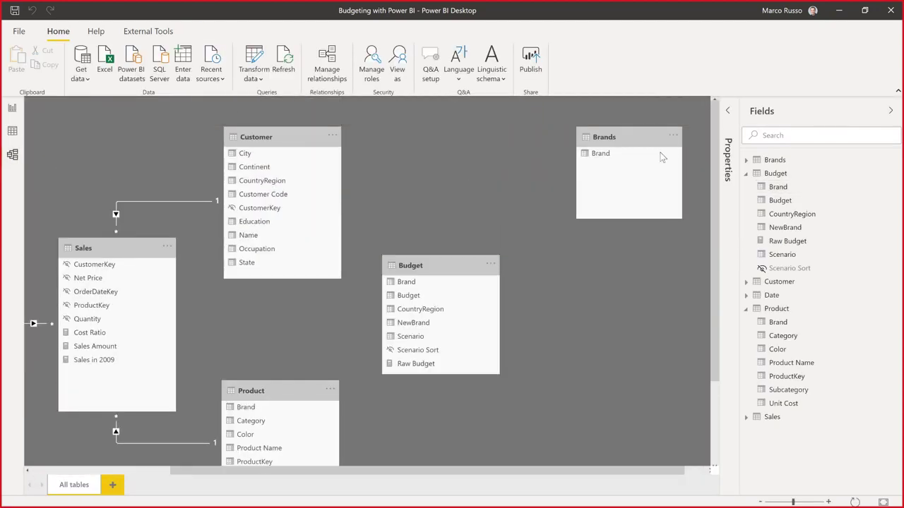
{"action": "left_click_drag", "start_coordinate": [662, 156], "coordinate": [464, 437]}
{"action": "scroll", "coordinate": [586, 368], "scroll_direction": "down", "scroll_amount": 3}
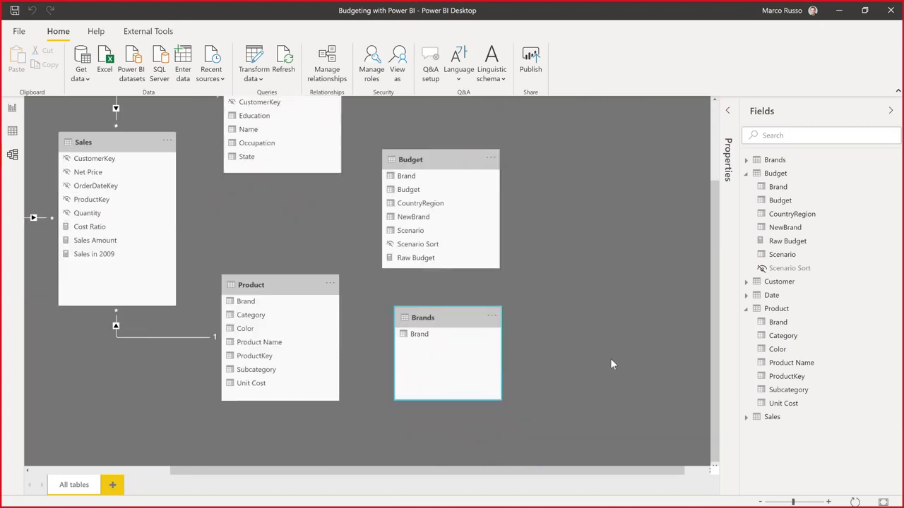
Relate Brands[Brand] to the Brand columns of Product and Budget, and shift the Brands table slightly away from Product
{"action": "left_click_drag", "start_coordinate": [404, 334], "coordinate": [435, 365]}
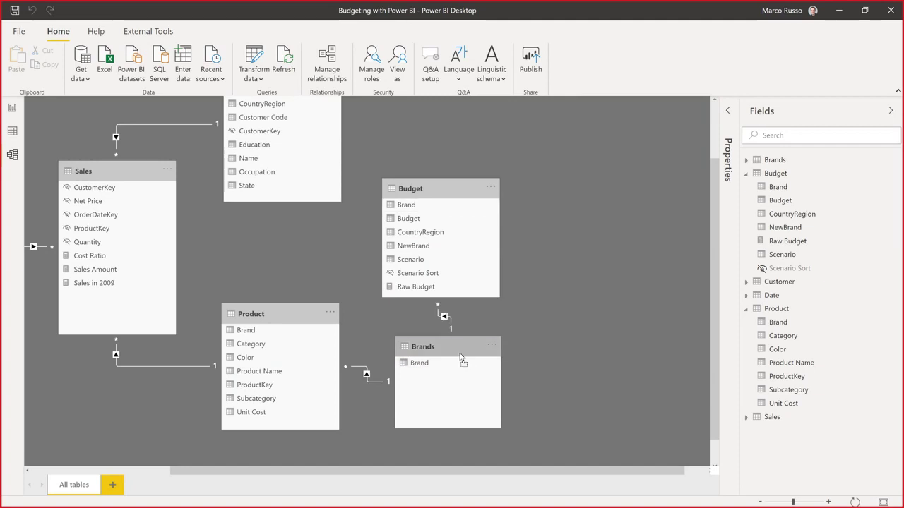
{"action": "left_click_drag", "start_coordinate": [464, 360], "coordinate": [473, 362]}
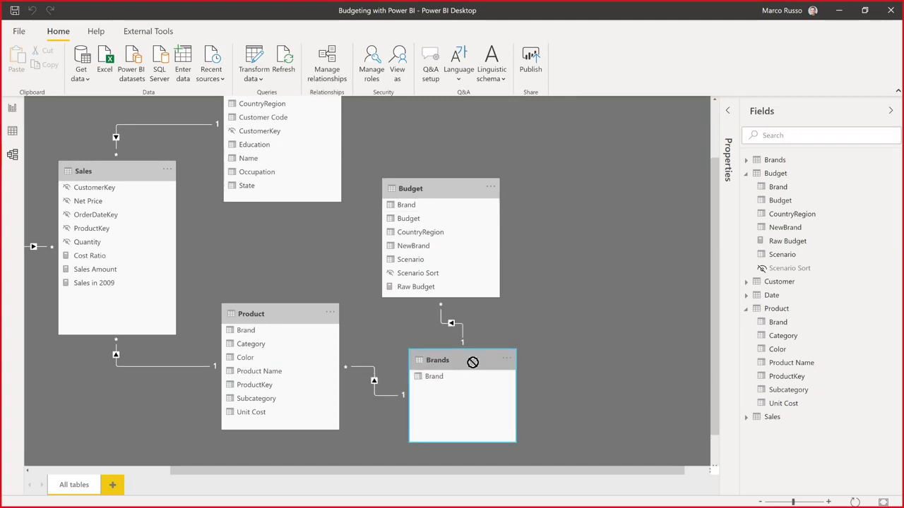
{"action": "left_click_drag", "start_coordinate": [473, 362], "coordinate": [478, 361]}
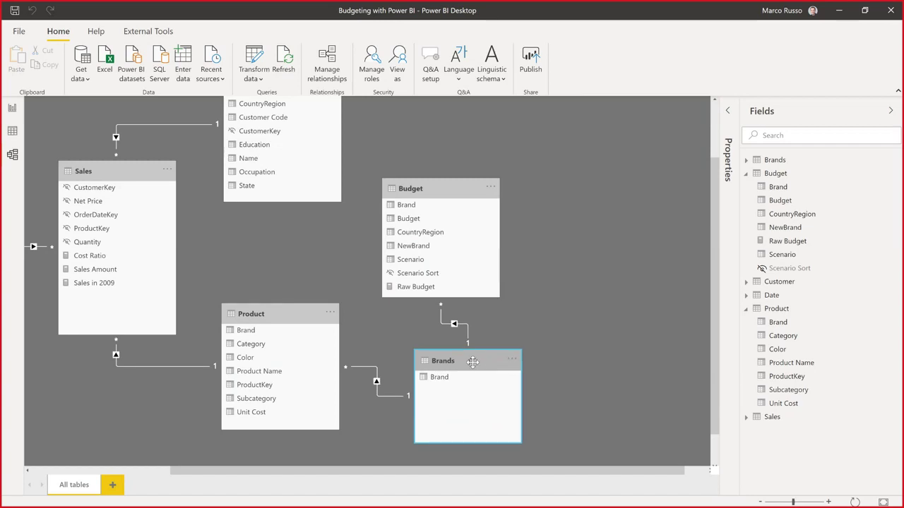
{"action": "scroll", "coordinate": [31, 139], "scroll_direction": "up", "scroll_amount": 2}
In the report matrix, replace the Brand and Color row fields with Brand from the Brands table
{"action": "left_click", "coordinate": [12, 109]}
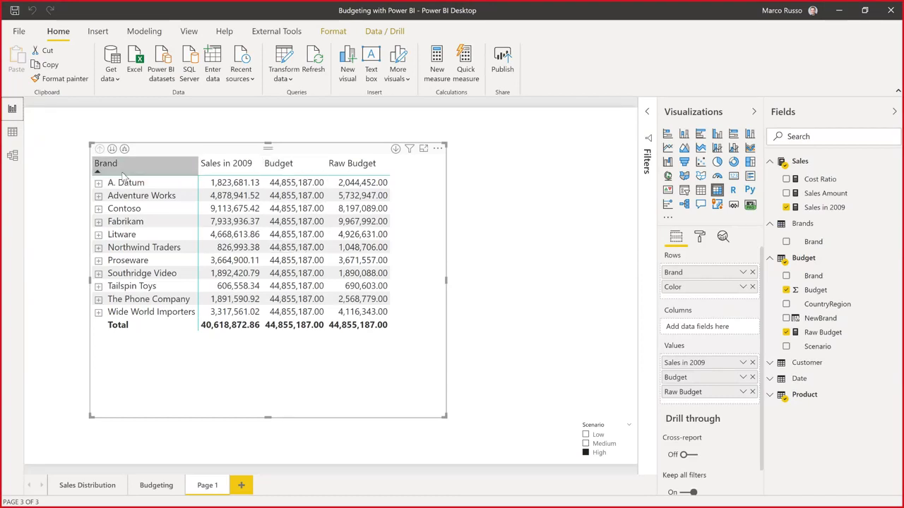
{"action": "left_click", "coordinate": [752, 286]}
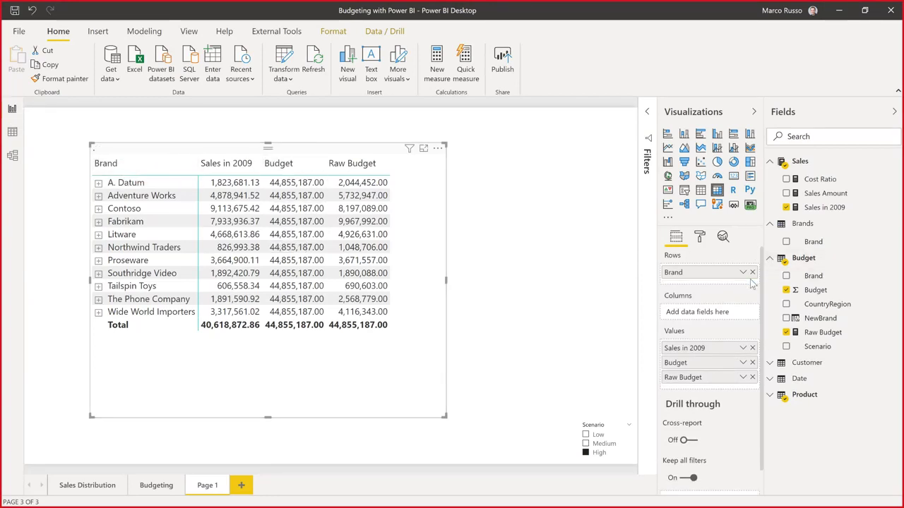
{"action": "left_click", "coordinate": [752, 272]}
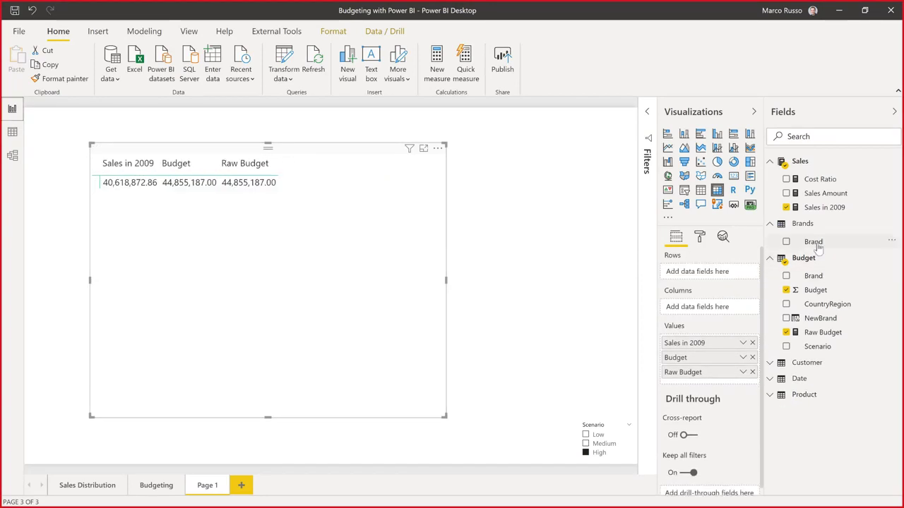
{"action": "left_click_drag", "start_coordinate": [817, 244], "coordinate": [662, 278]}
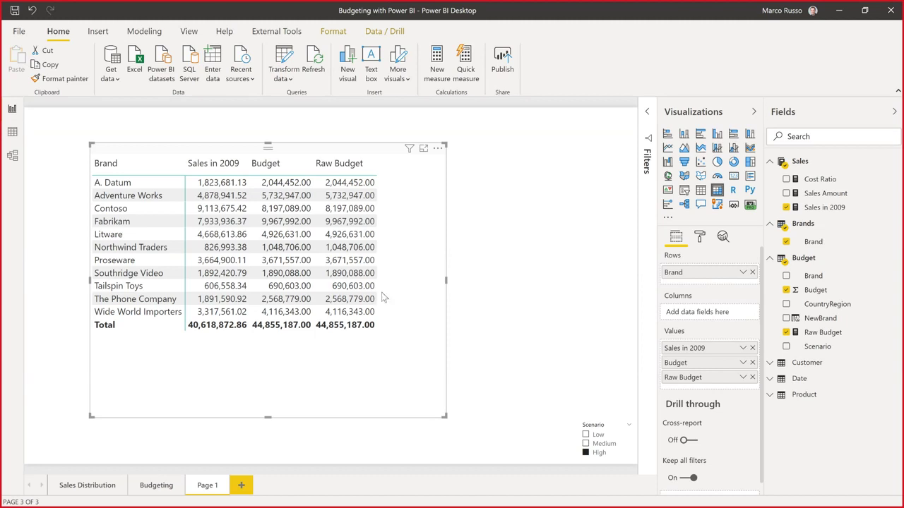
In the Brands table formula, insert DISTINCT( and a nested UNION( ahead of the existing DISTINCT( 'Product'[Brand] ) expression
{"action": "left_click", "coordinate": [12, 155]}
{"action": "scroll", "coordinate": [514, 381], "scroll_direction": "down", "scroll_amount": 3}
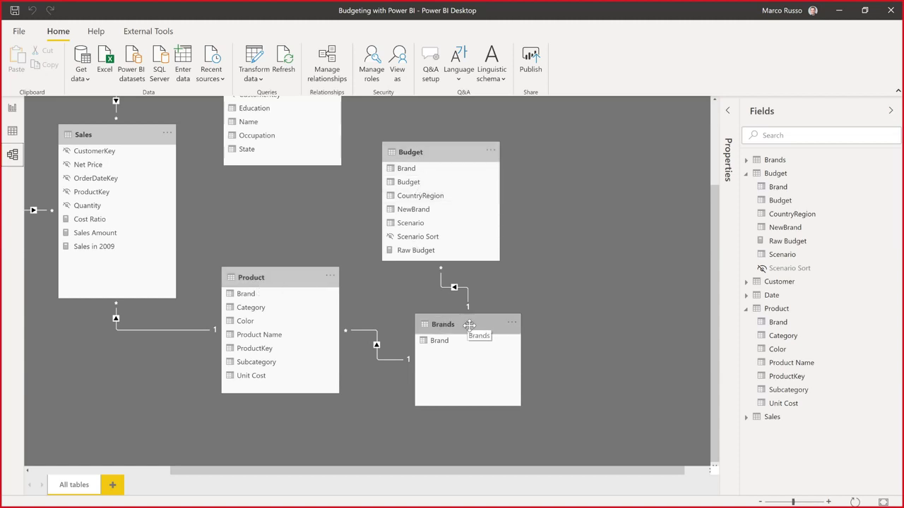
{"action": "left_click", "coordinate": [12, 132]}
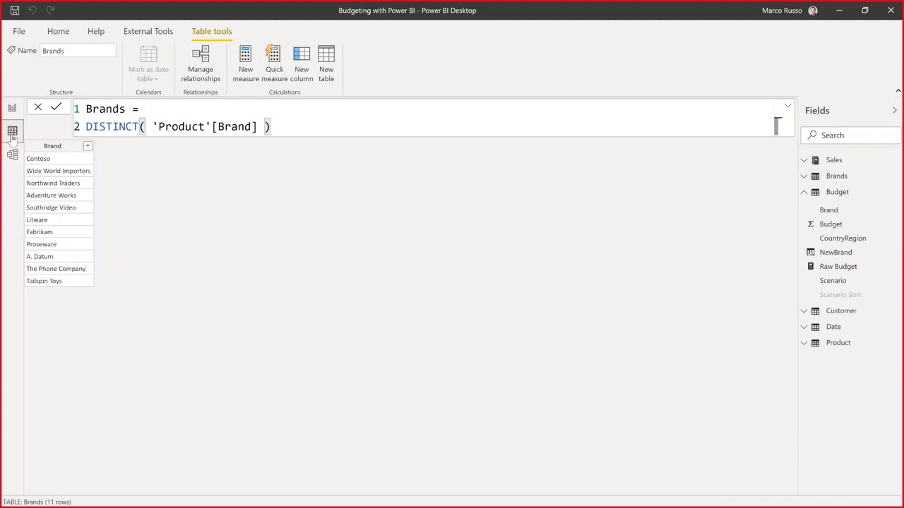
{"action": "left_click", "coordinate": [179, 111]}
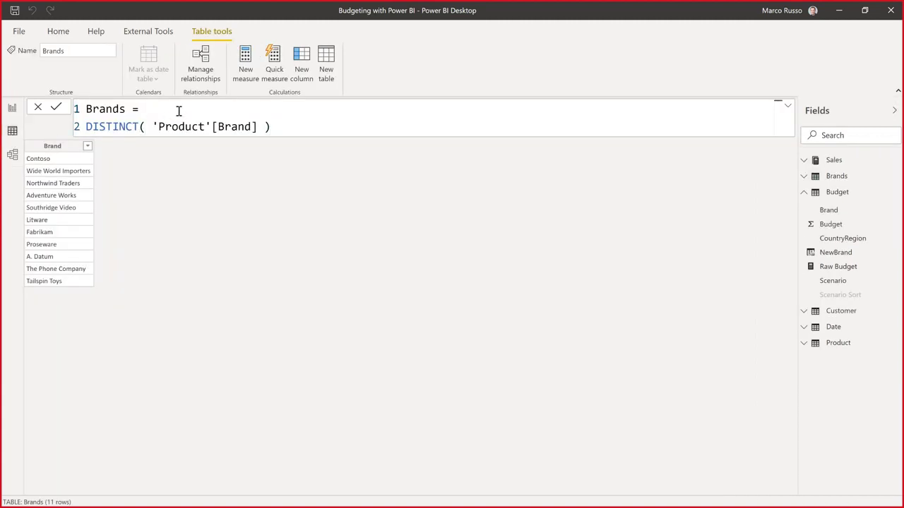
{"action": "key", "text": "Return"}
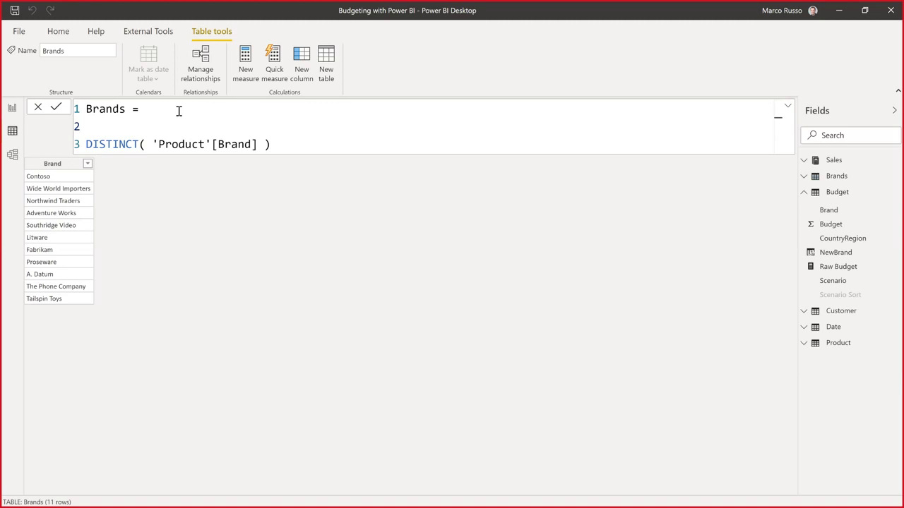
{"action": "type", "text": "DISTINCT("}
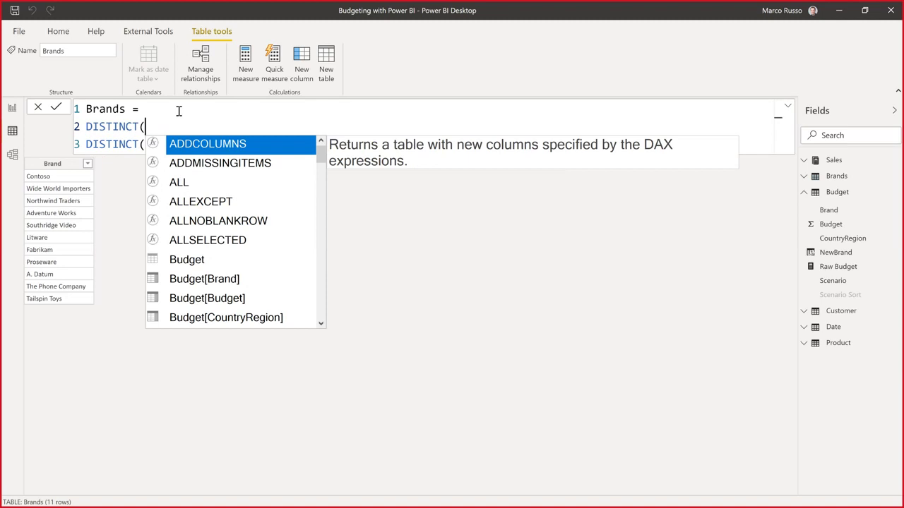
{"action": "key", "text": "shift+Return"}
{"action": "key", "text": "Tab"}
{"action": "type", "text": "U"}
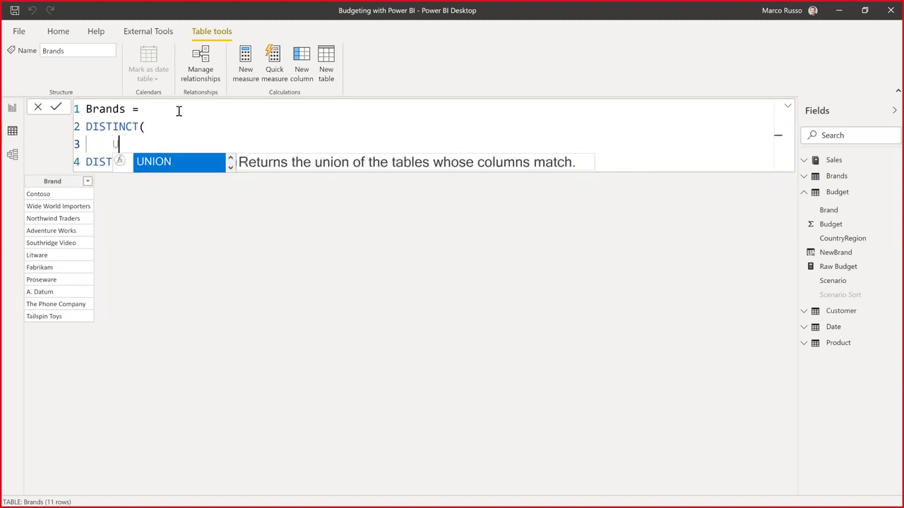
{"action": "type", "text": "NION("}
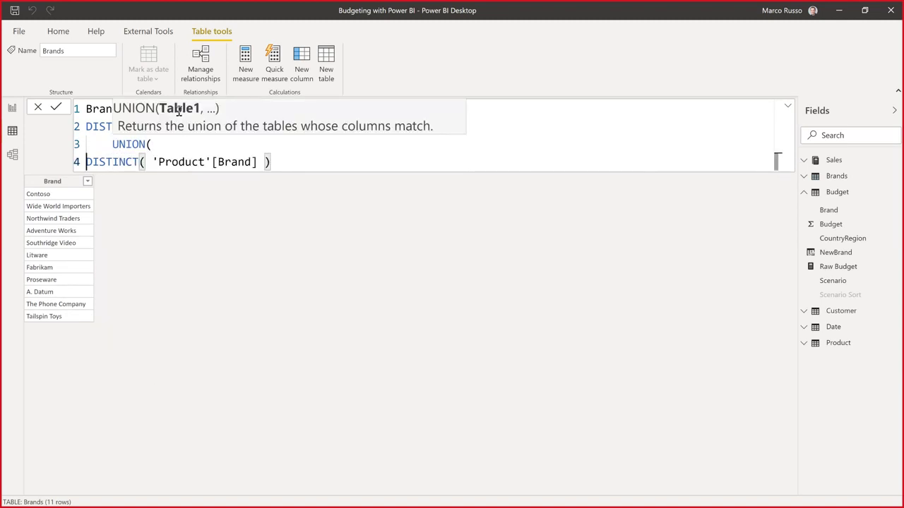
Indent DISTINCT( 'Product'[Brand] ) as the first UNION argument and end it with a comma
{"action": "key", "text": "Tab"}
{"action": "key", "text": "Tab"}
{"action": "key", "text": "ctrl+Right"}
{"action": "key", "text": "ctrl+Right"}
{"action": "key", "text": "ctrl+Right"}
{"action": "key", "text": "ctrl+Right"}
{"action": "key", "text": "ctrl+Right"}
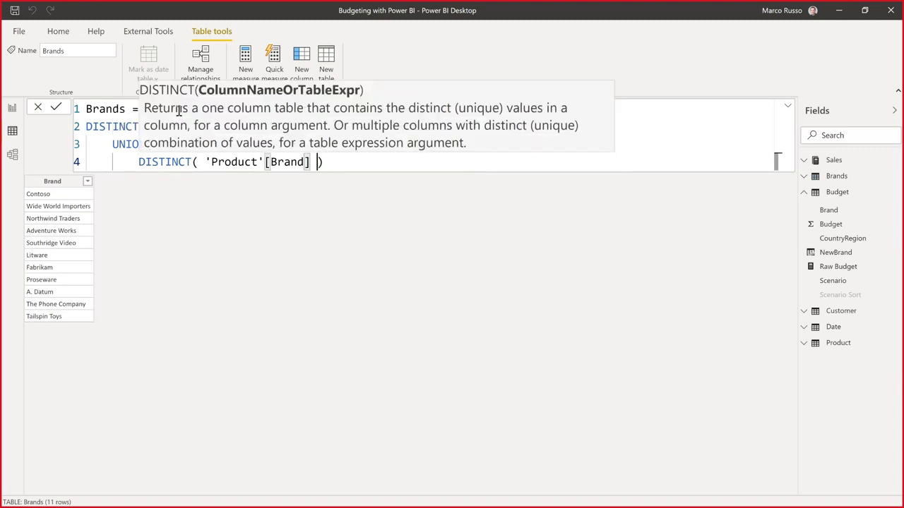
{"action": "key", "text": "End"}
{"action": "type", "text": ","}
Add DISTINCT( Budget[Brand] ) as the second UNION argument and close both the UNION and the outer DISTINCT
{"action": "key", "text": "Return"}
{"action": "type", "text": "DI"}
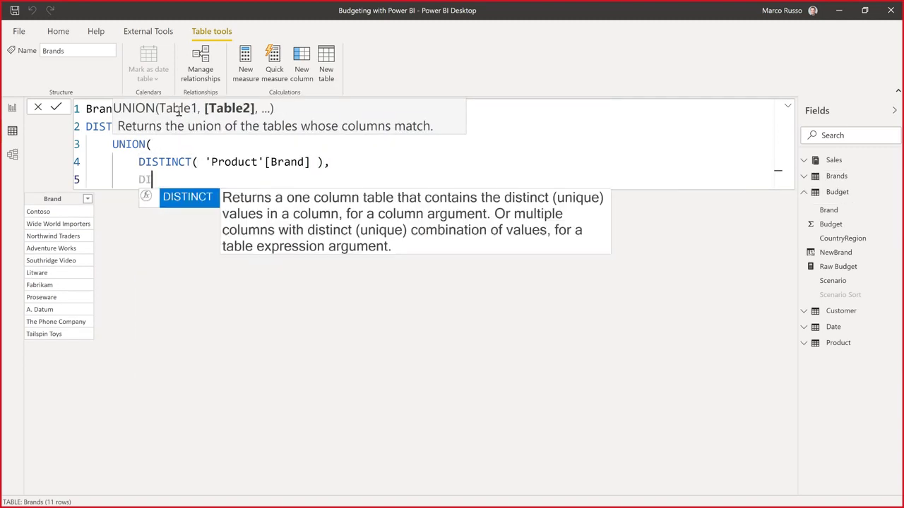
{"action": "key", "text": "Tab"}
{"action": "type", "text": "Bra"}
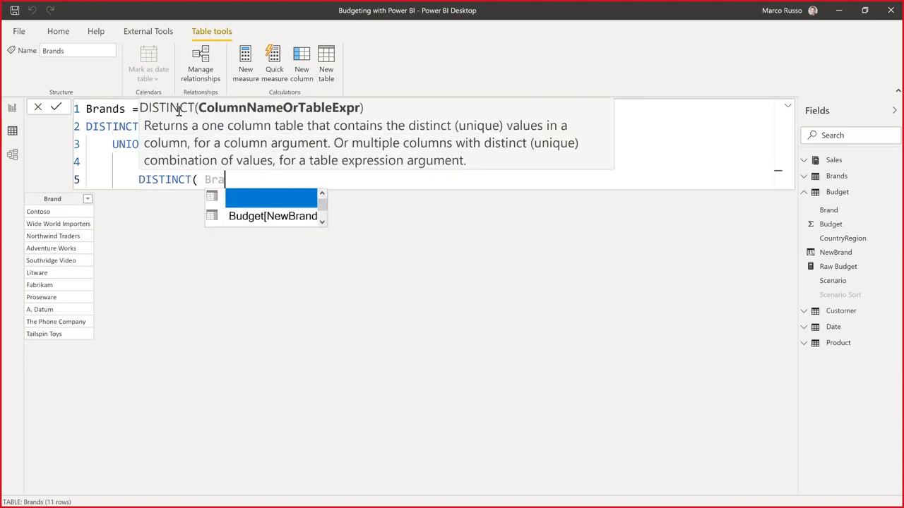
{"action": "key", "text": "Tab"}
{"action": "type", "text": ")"}
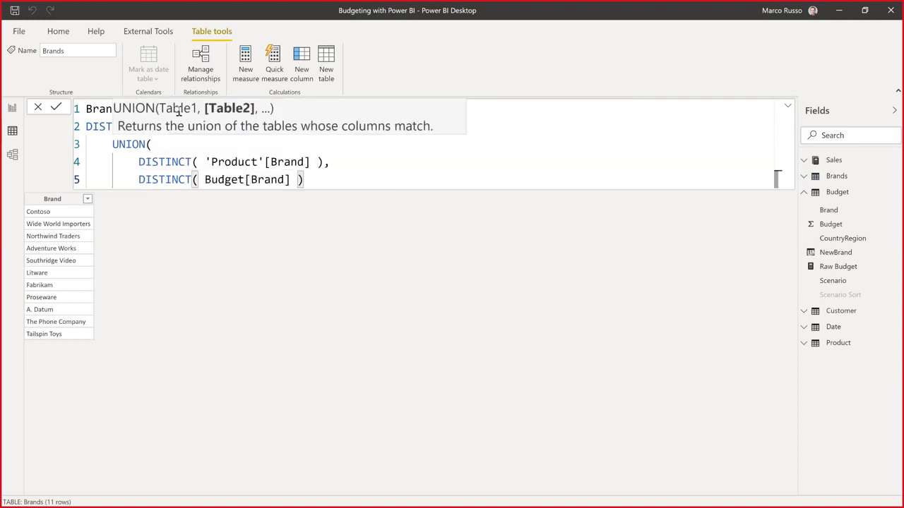
{"action": "key", "text": "Return"}
{"action": "type", "text": ")"}
{"action": "key", "text": "Return"}
{"action": "type", "text": ")"}
{"action": "key", "text": "Return"}
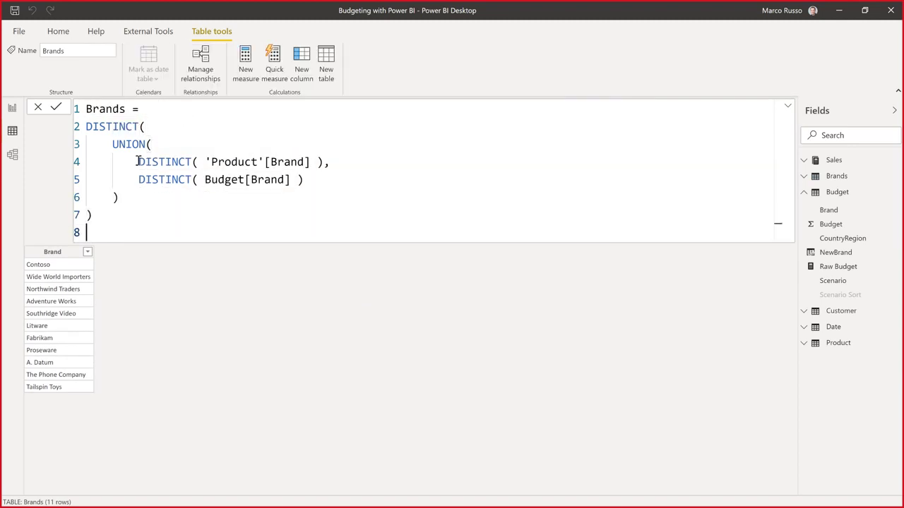
Check the UNION arguments and the outer DISTINCT of the Brands formula, and commit it
{"action": "left_click_drag", "start_coordinate": [138, 162], "coordinate": [133, 180]}
{"action": "left_click", "coordinate": [341, 182]}
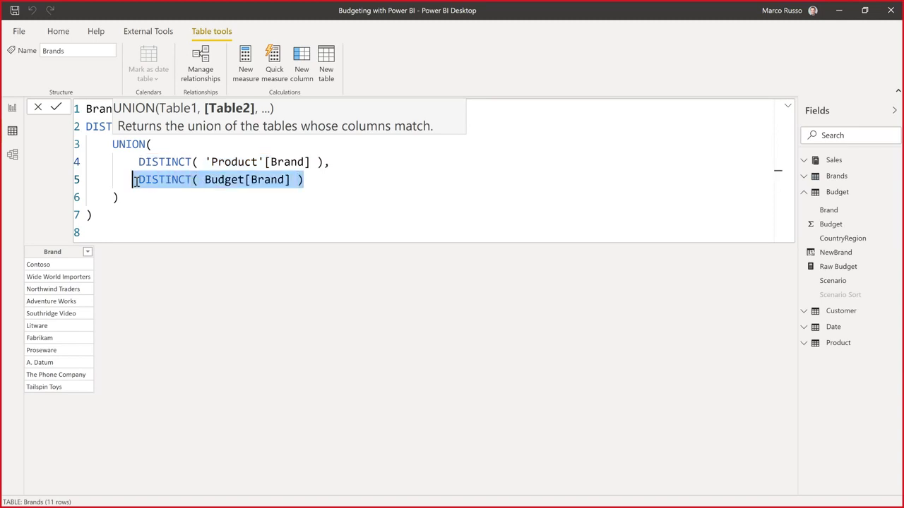
{"action": "left_click", "coordinate": [112, 144]}
{"action": "left_click", "coordinate": [133, 196], "text": "shift"}
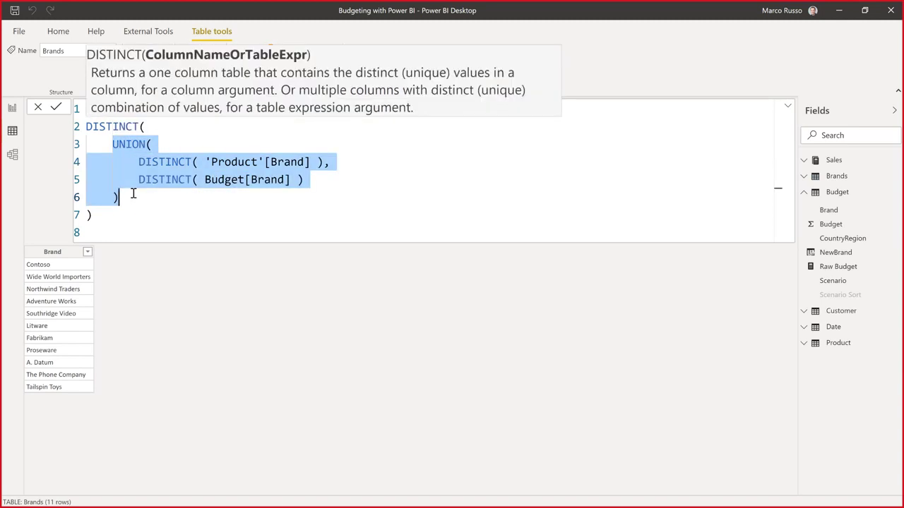
{"action": "double_click", "coordinate": [99, 129]}
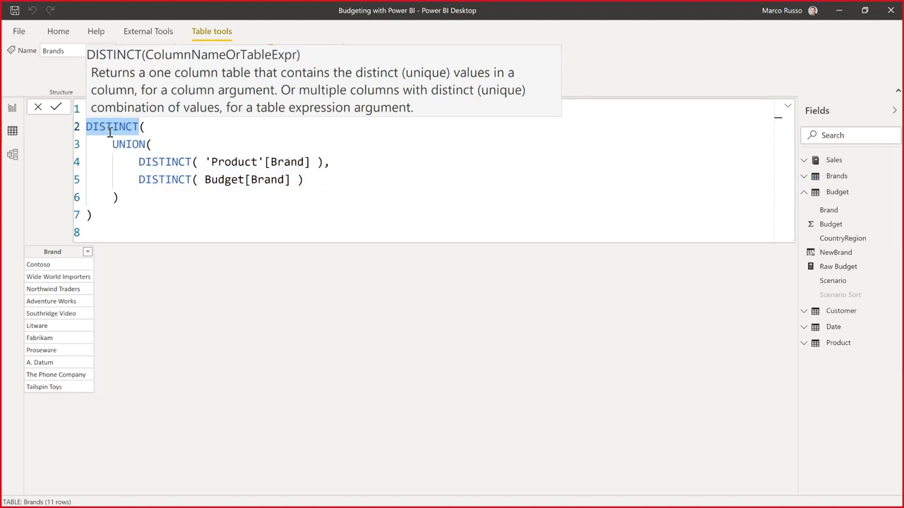
{"action": "left_click", "coordinate": [56, 107]}
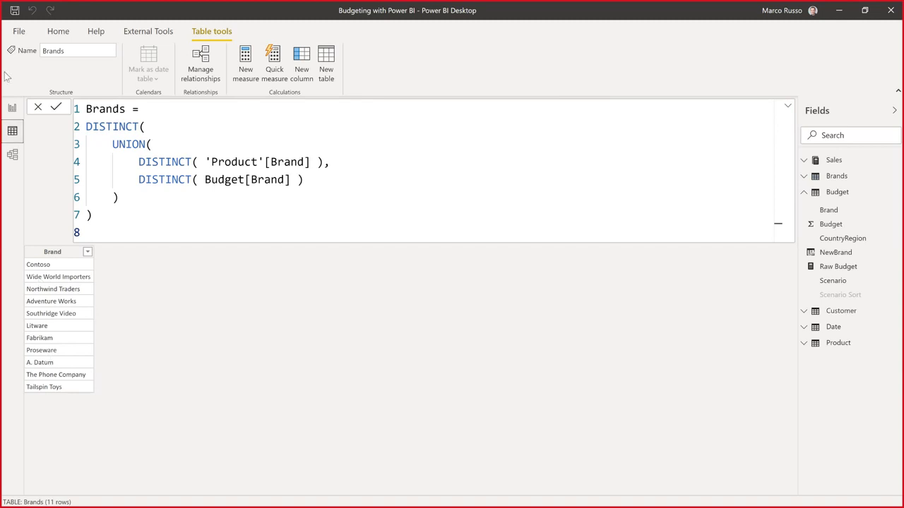
In the report view, hide the Brand column of the Budget table
{"action": "left_click", "coordinate": [11, 108]}
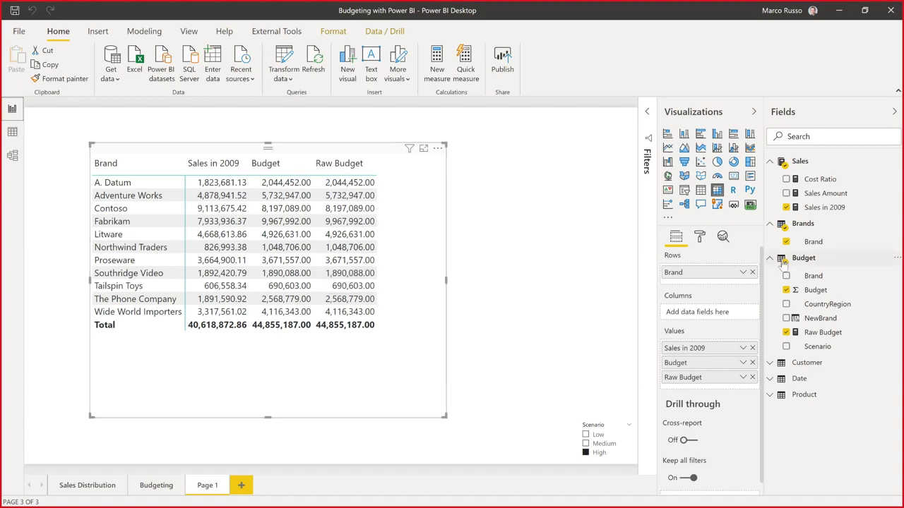
{"action": "left_click", "coordinate": [830, 281]}
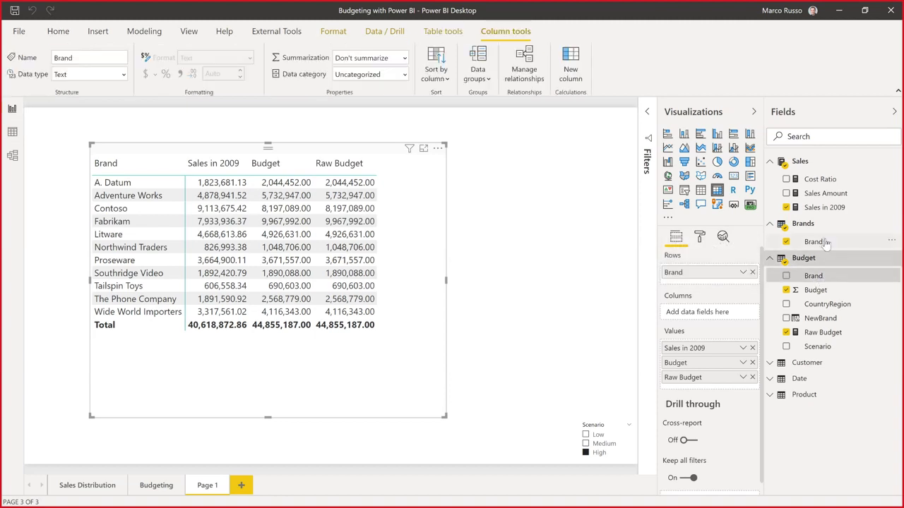
{"action": "left_click", "coordinate": [795, 394]}
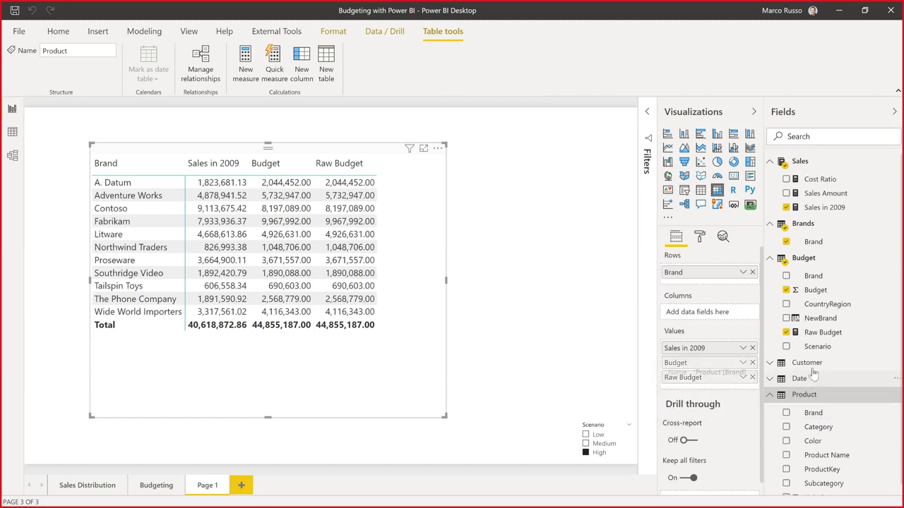
{"action": "right_click", "coordinate": [814, 276]}
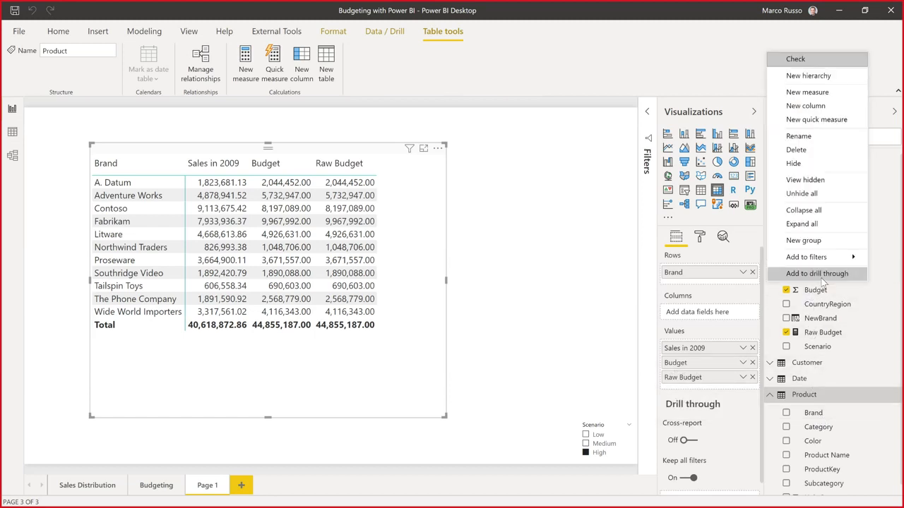
{"action": "left_click", "coordinate": [824, 164]}
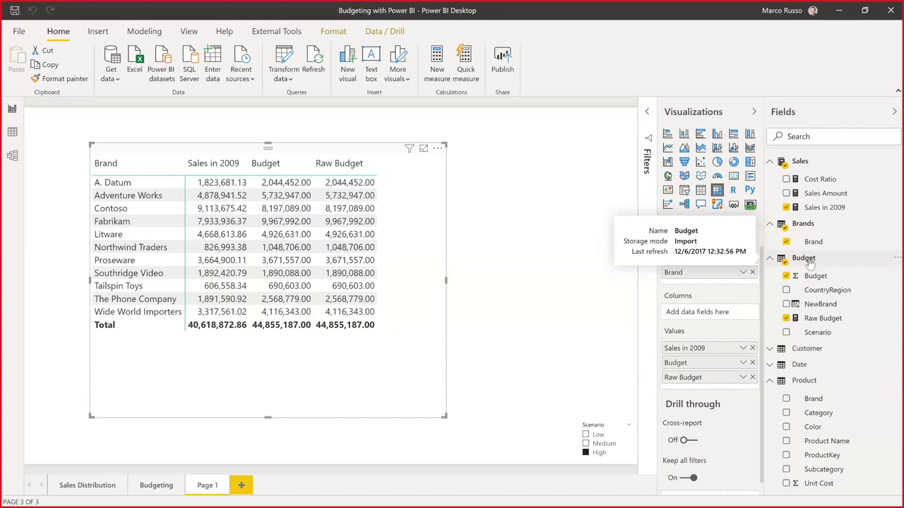
Replace the matrix row field with Brand from the Product table
{"action": "left_click", "coordinate": [818, 400]}
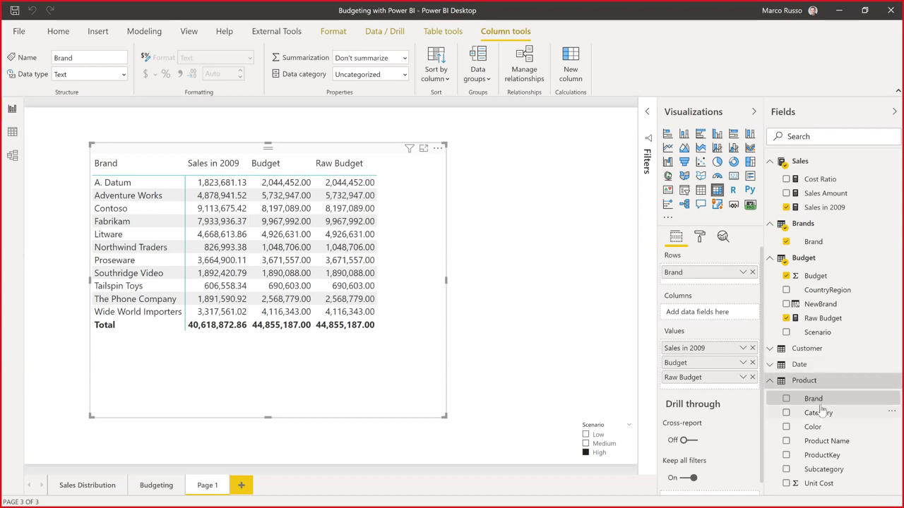
{"action": "left_click", "coordinate": [753, 273]}
{"action": "left_click_drag", "start_coordinate": [813, 398], "coordinate": [708, 274]}
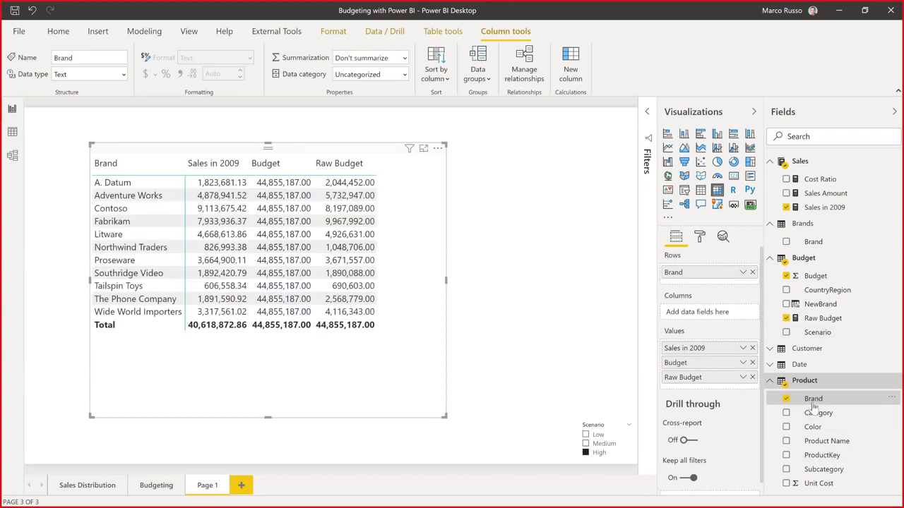
Hide the Brands table from the report's field list
{"action": "right_click", "coordinate": [808, 224]}
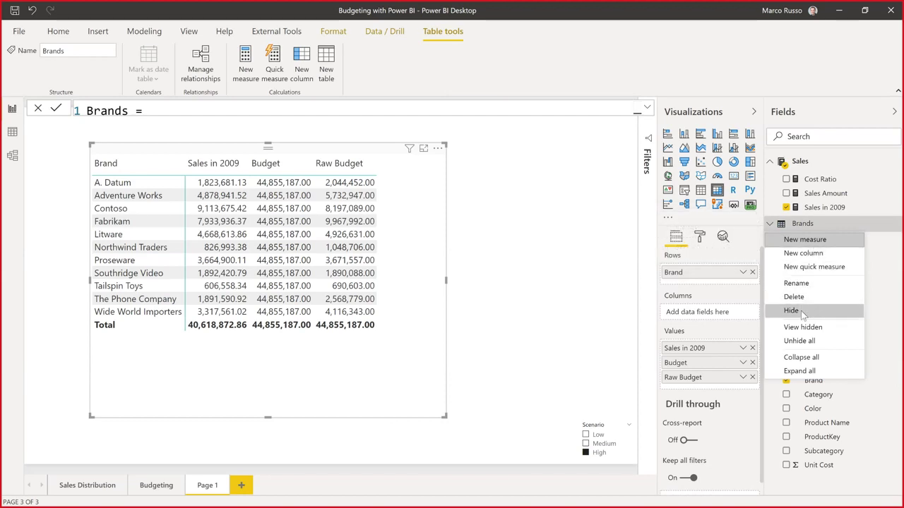
{"action": "key", "text": "Escape"}
{"action": "key", "text": "Escape"}
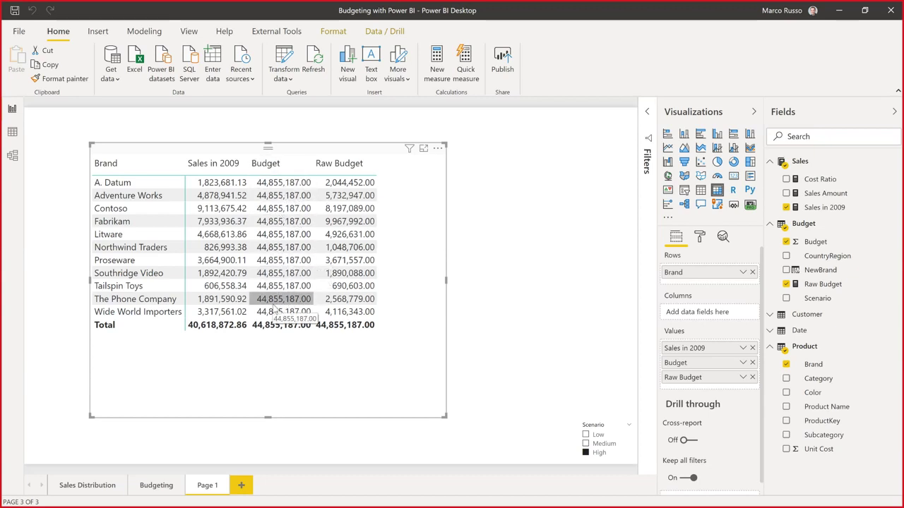
In the model diagram, move the Product table slightly lower and select its Brand column
{"action": "left_click", "coordinate": [12, 155]}
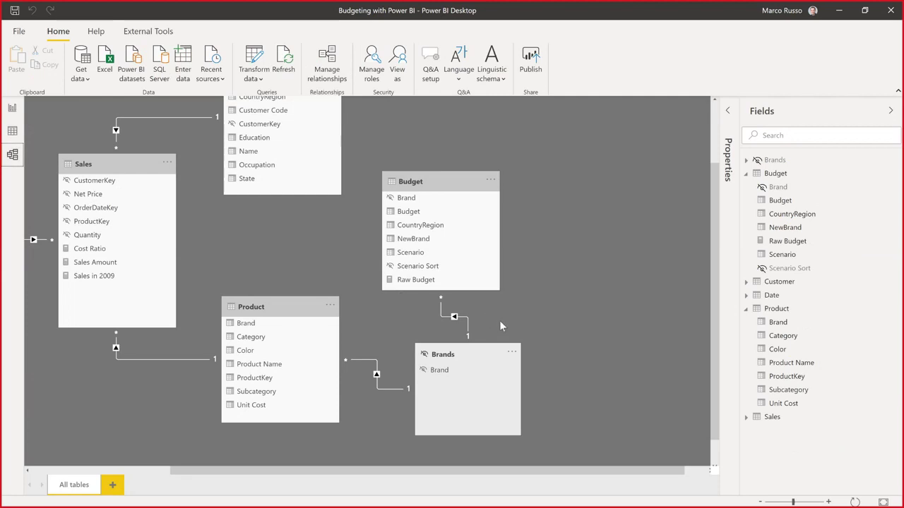
{"action": "left_click_drag", "start_coordinate": [269, 311], "coordinate": [269, 322]}
{"action": "left_click", "coordinate": [255, 336]}
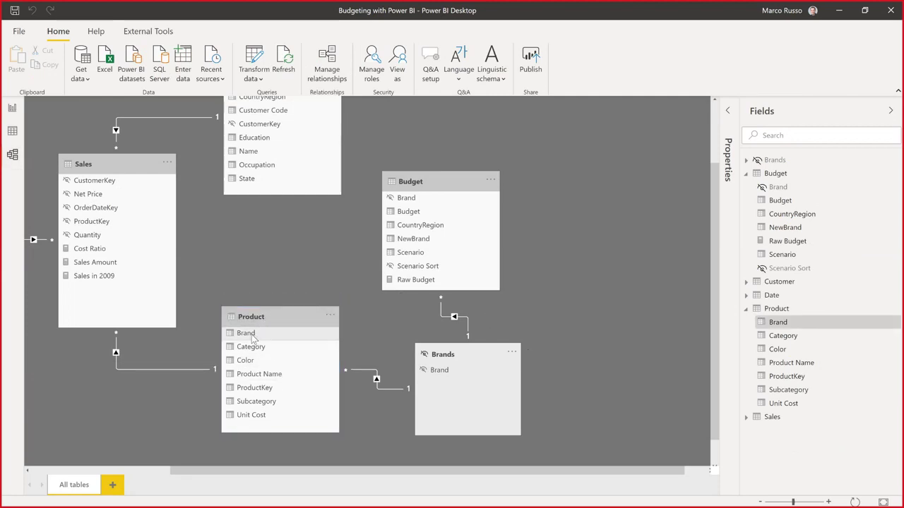
{"action": "left_click", "coordinate": [379, 378]}
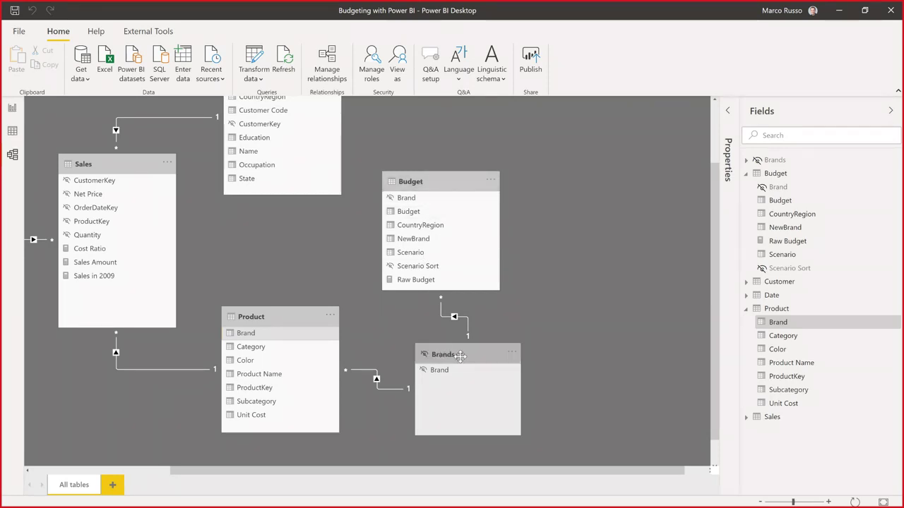
Set the cross-filter direction of the Product–Brands relationship to Both and go back to the report matrix
{"action": "double_click", "coordinate": [403, 389]}
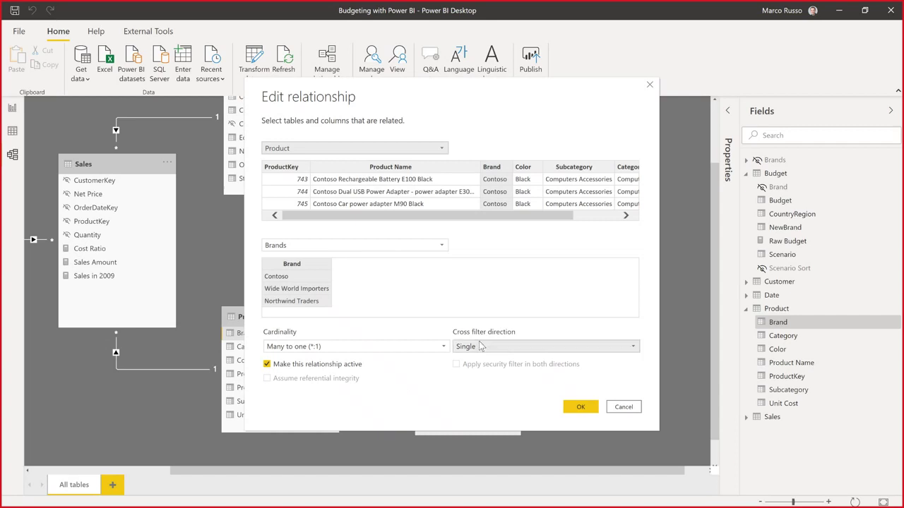
{"action": "left_click", "coordinate": [486, 348]}
{"action": "left_click", "coordinate": [484, 371]}
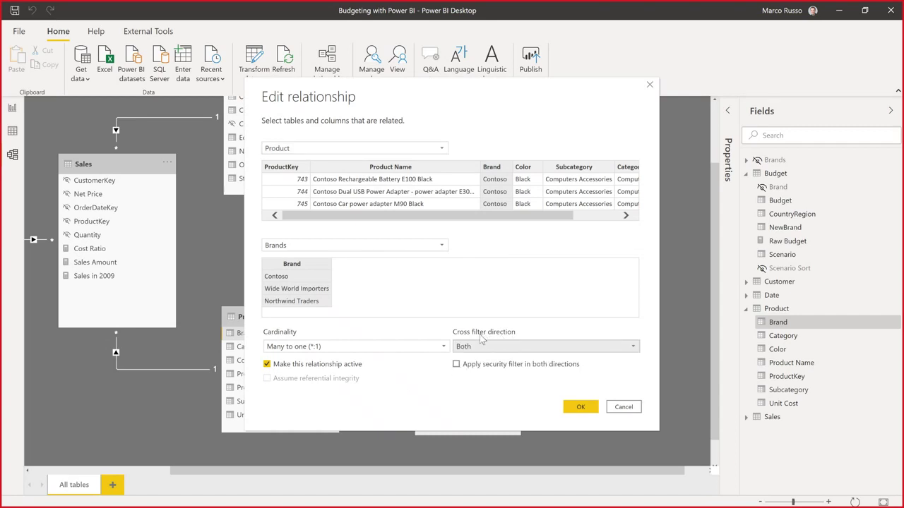
{"action": "left_click", "coordinate": [579, 409]}
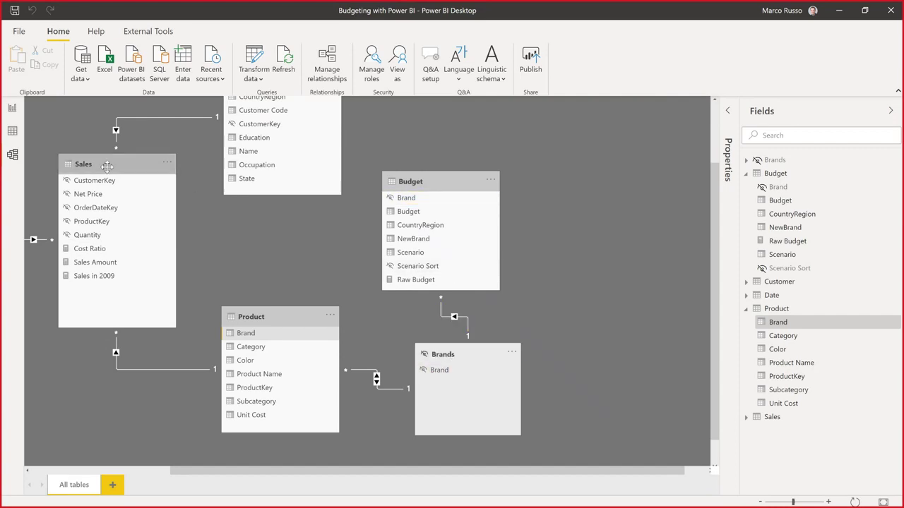
{"action": "left_click", "coordinate": [12, 108]}
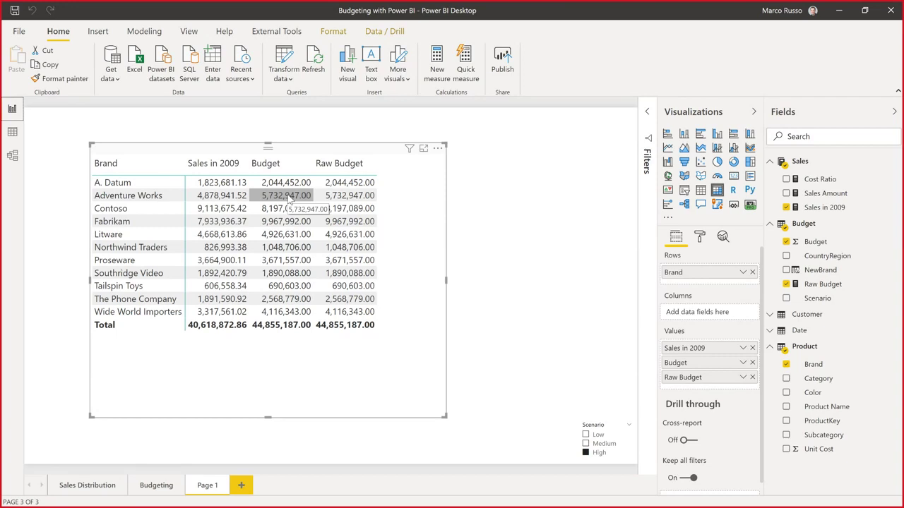
In the model diagram, shift the Budget table slightly sideways, away from the Customer table
{"action": "left_click", "coordinate": [19, 162]}
{"action": "left_click", "coordinate": [448, 183]}
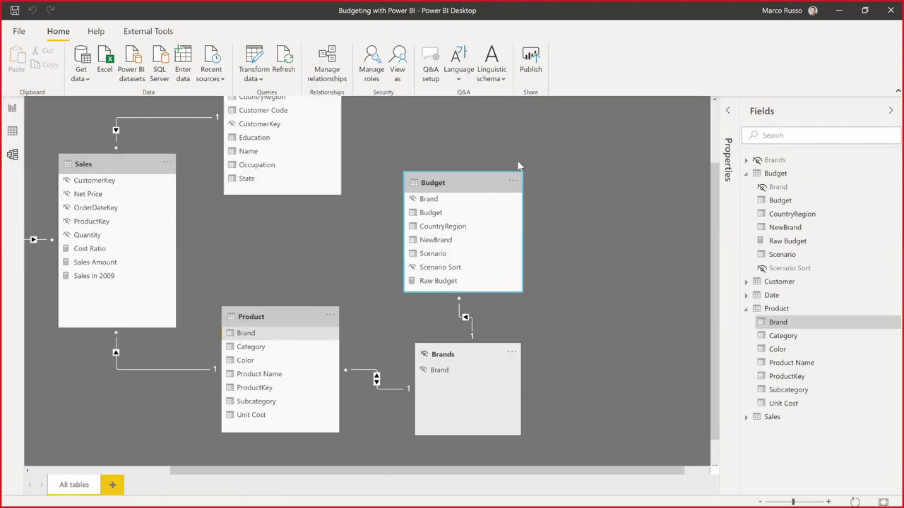
{"action": "scroll", "coordinate": [545, 173], "scroll_direction": "up", "scroll_amount": 3}
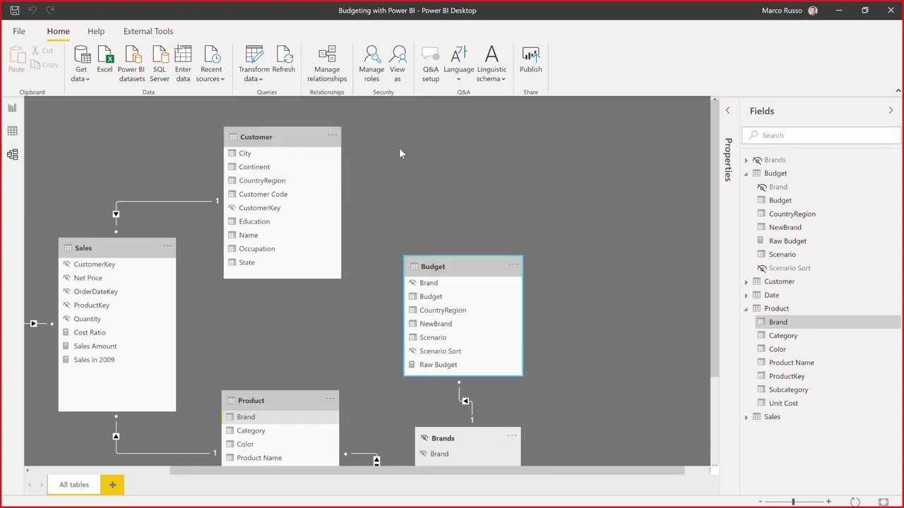
{"action": "scroll", "coordinate": [517, 279], "scroll_direction": "down", "scroll_amount": 4}
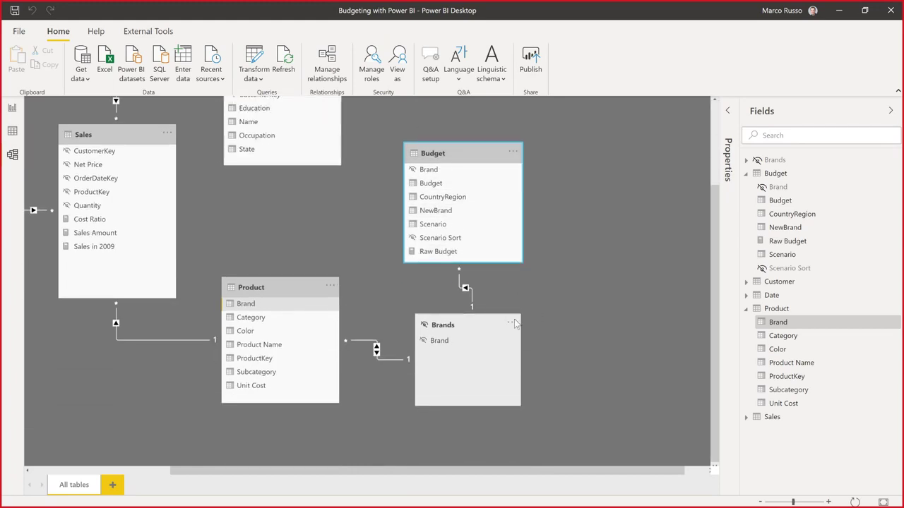
In the model diagram, shift the Brands table slightly sideways, away from the Product table
{"action": "left_click", "coordinate": [473, 324]}
{"action": "scroll", "coordinate": [570, 333], "scroll_direction": "up", "scroll_amount": 1}
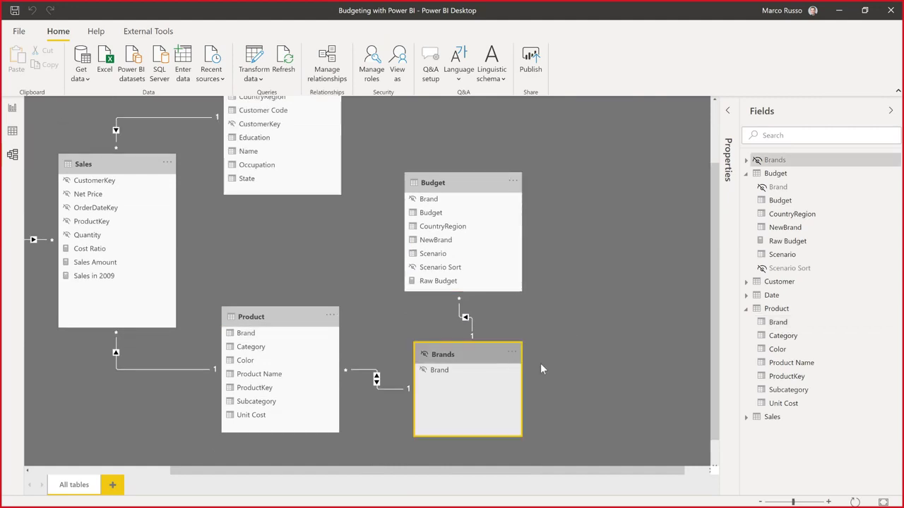
{"action": "mouse_move", "coordinate": [472, 354]}
{"action": "left_mouse_down"}
{"action": "mouse_move", "coordinate": [452, 349]}
{"action": "mouse_move", "coordinate": [484, 354]}
{"action": "left_mouse_up"}
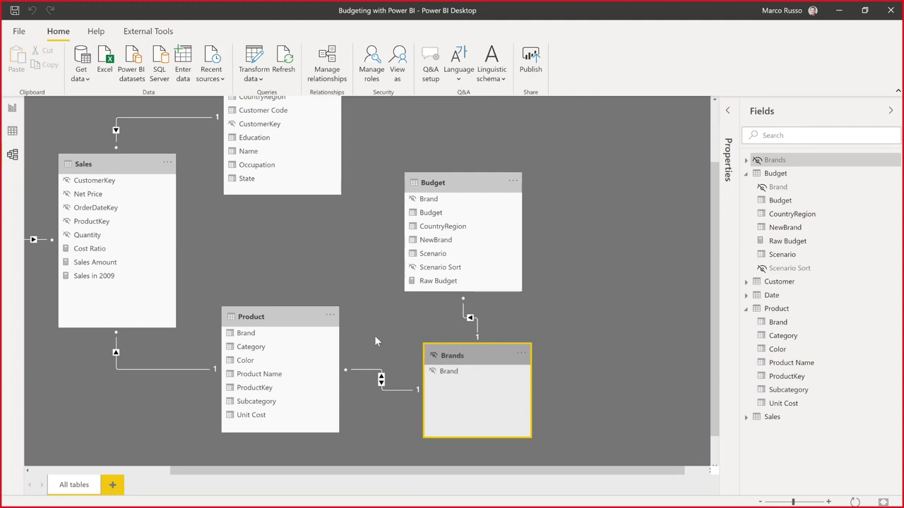
Examine how the Product, Brands and Budget tables are linked through their Brand columns in the model diagram
{"action": "left_click", "coordinate": [279, 322]}
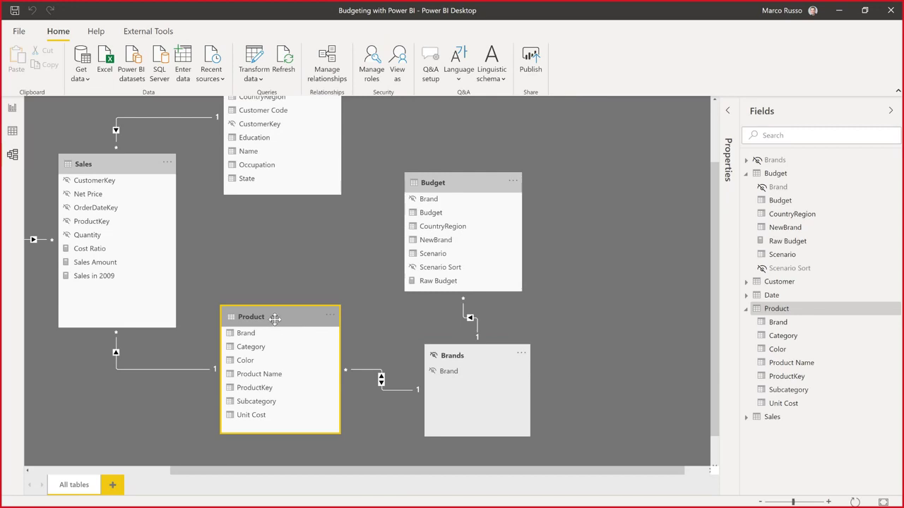
{"action": "left_click", "coordinate": [448, 183]}
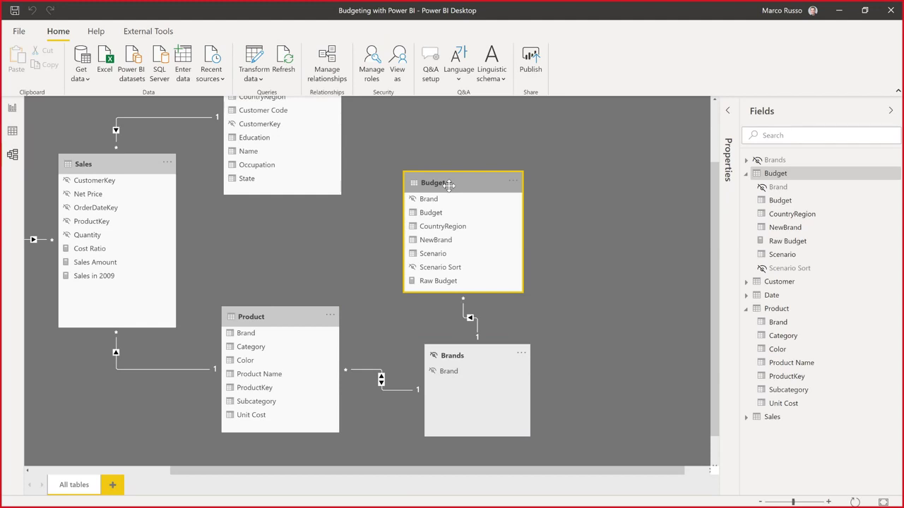
{"action": "left_click", "coordinate": [291, 323]}
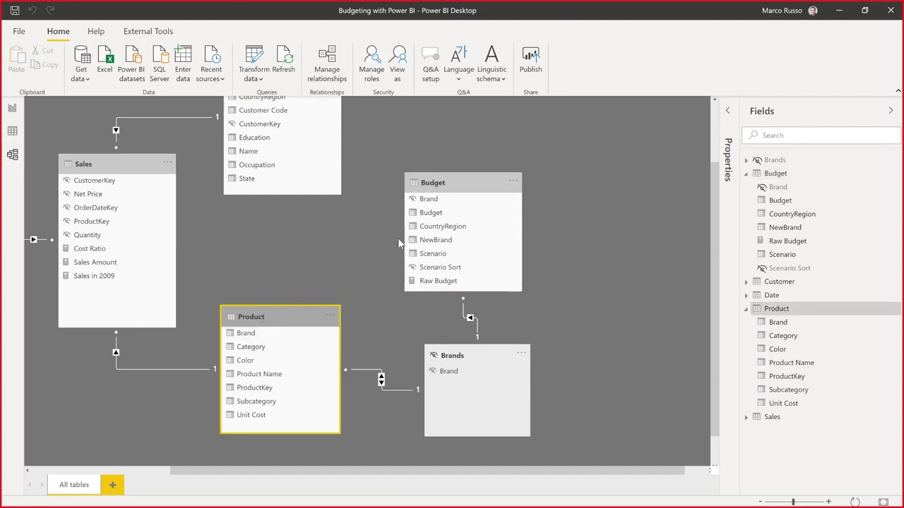
{"action": "left_click", "coordinate": [439, 201]}
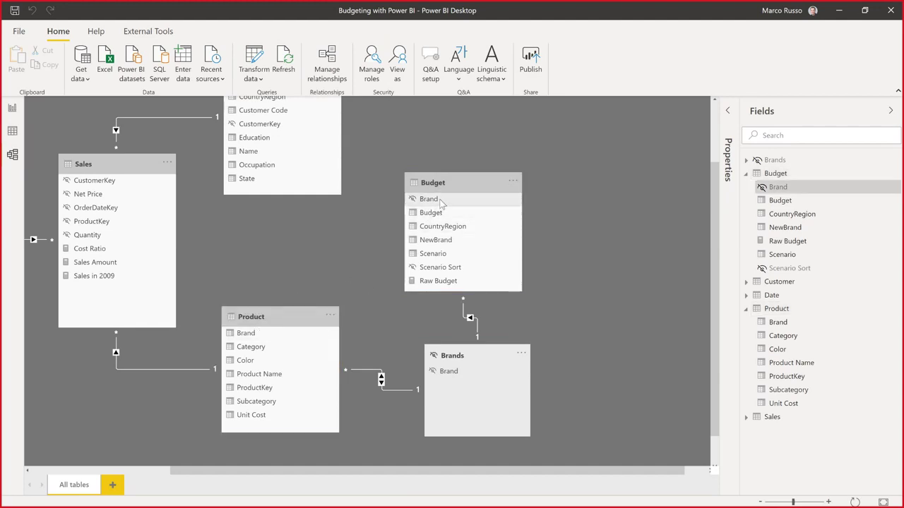
{"action": "left_click", "coordinate": [273, 338]}
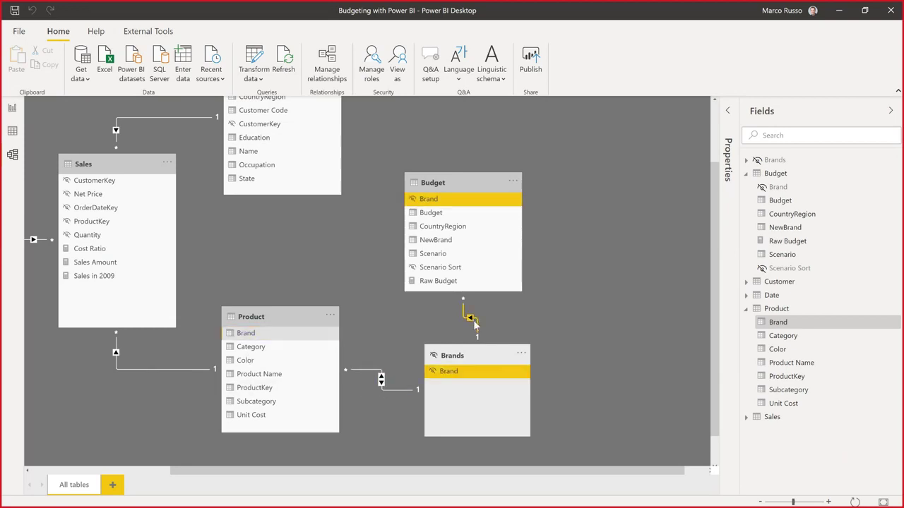
{"action": "left_click", "coordinate": [477, 355]}
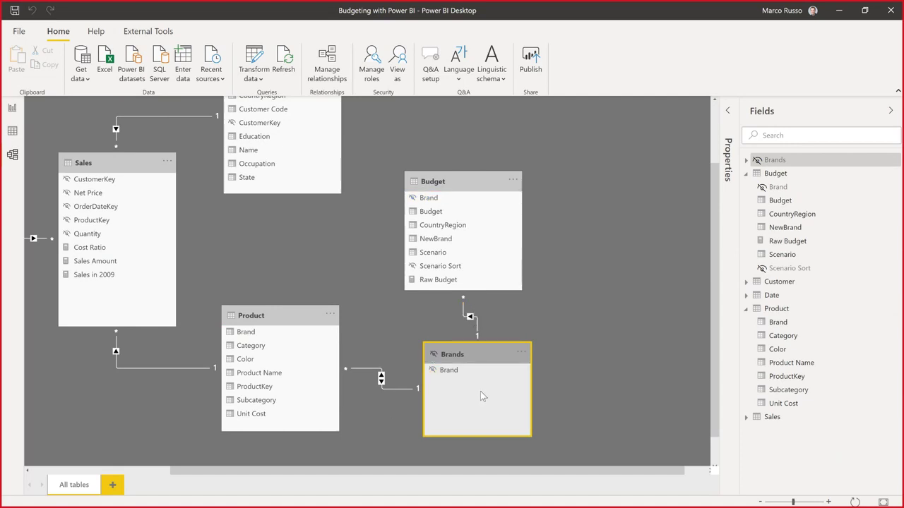
{"action": "left_click", "coordinate": [288, 316]}
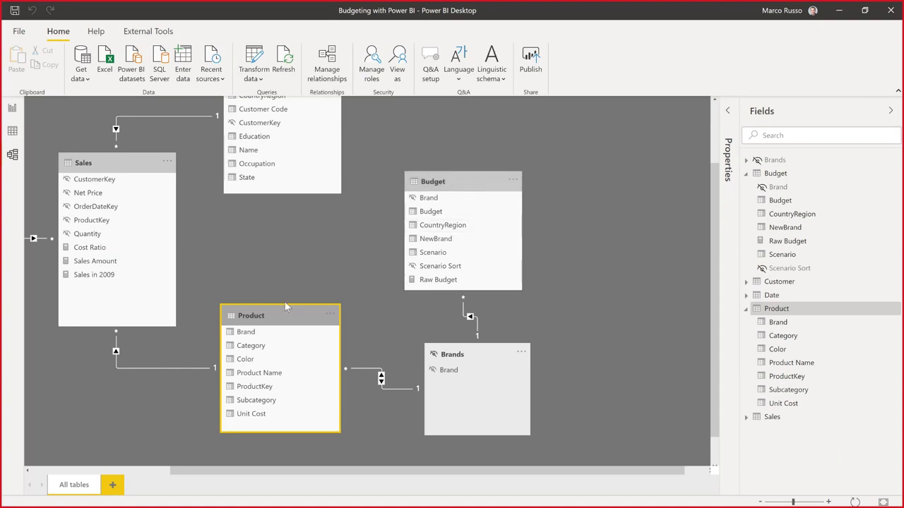
{"action": "left_click", "coordinate": [270, 332]}
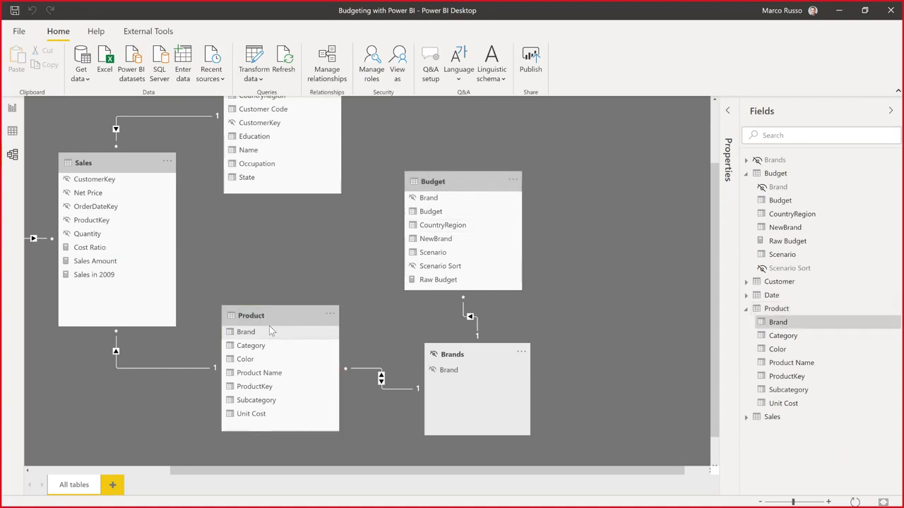
{"action": "left_click", "coordinate": [271, 332]}
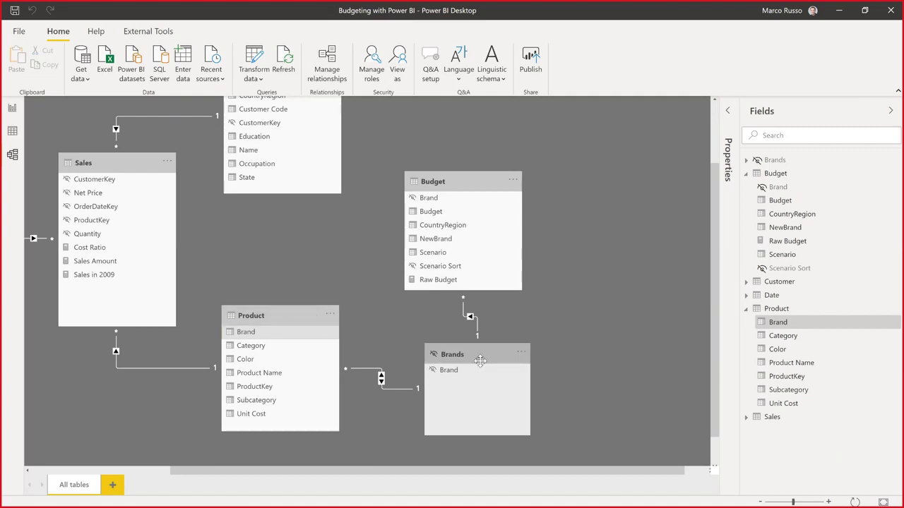
{"action": "scroll", "coordinate": [537, 279], "scroll_direction": "up", "scroll_amount": 2}
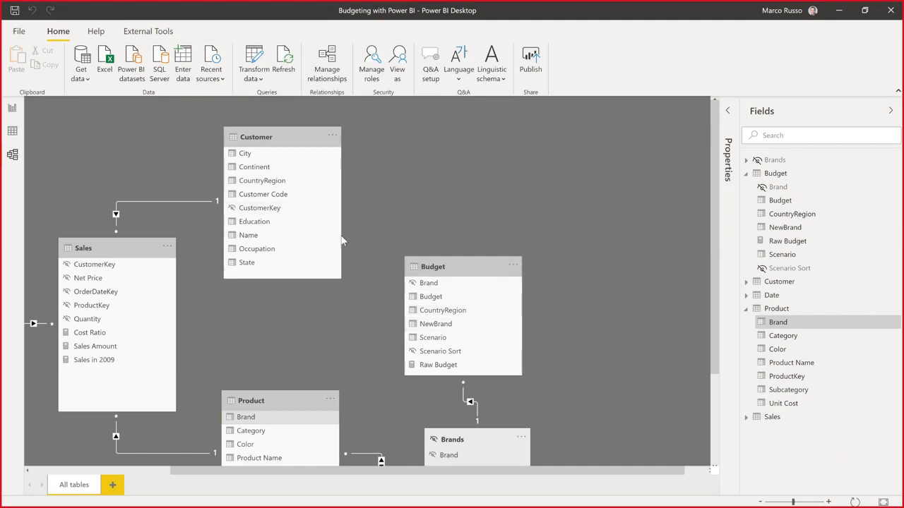
{"action": "left_click_drag", "start_coordinate": [290, 182], "coordinate": [444, 313]}
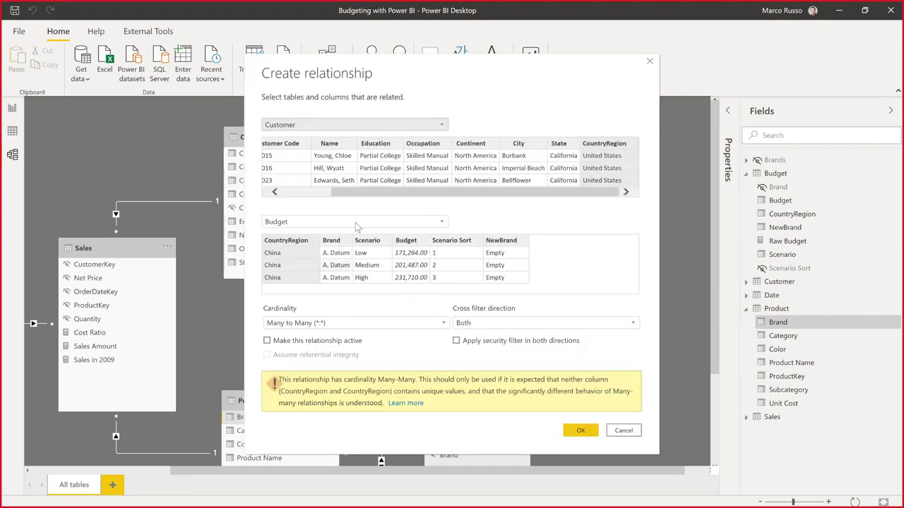
{"action": "left_click", "coordinate": [351, 327]}
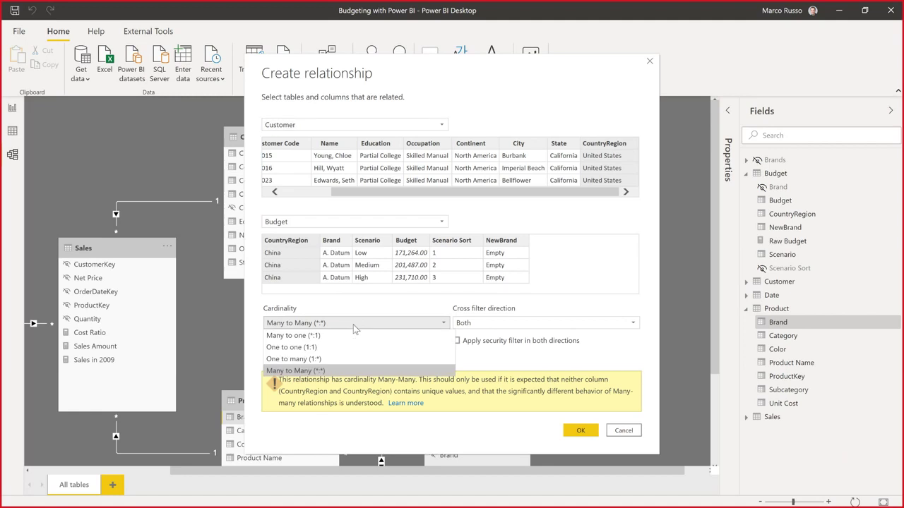
{"action": "left_click", "coordinate": [623, 430]}
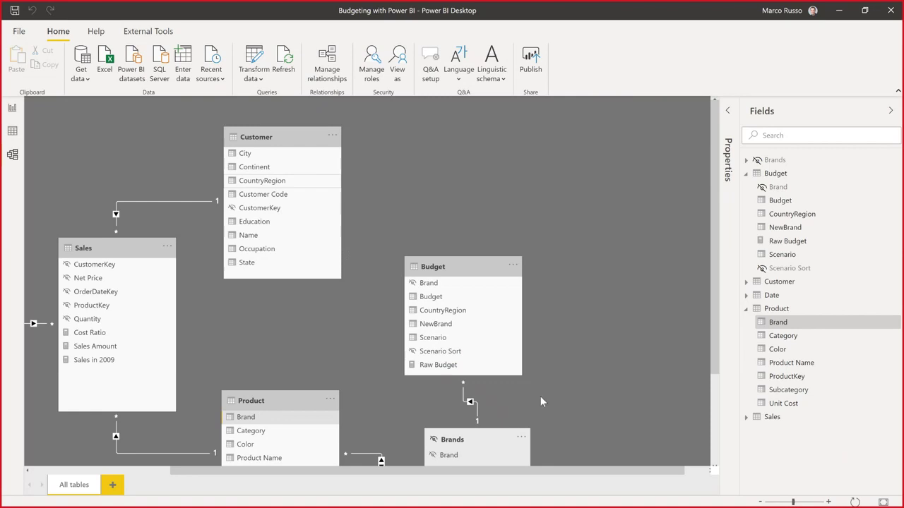
Delete the Brands table from the model and confirm the deletion
{"action": "left_click", "coordinate": [503, 433]}
{"action": "scroll", "coordinate": [501, 437], "scroll_direction": "down", "scroll_amount": 1}
{"action": "right_click", "coordinate": [493, 361]}
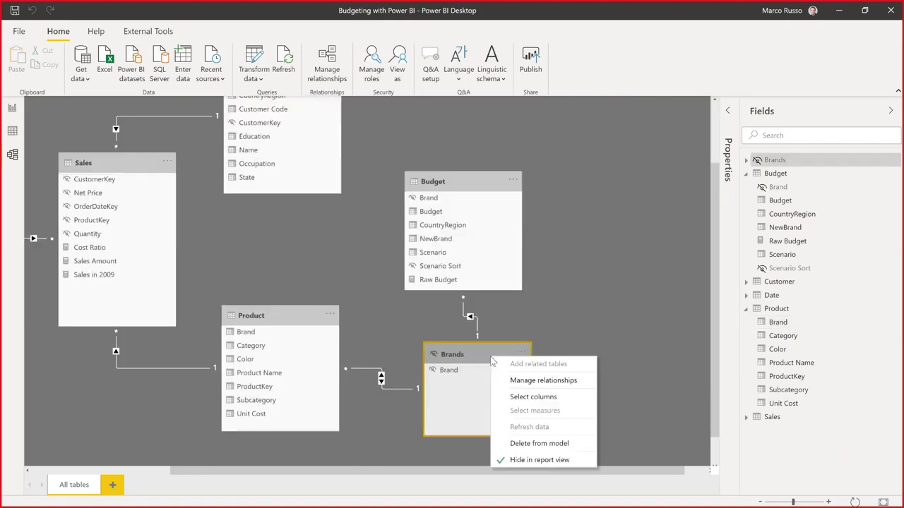
{"action": "left_click", "coordinate": [536, 444]}
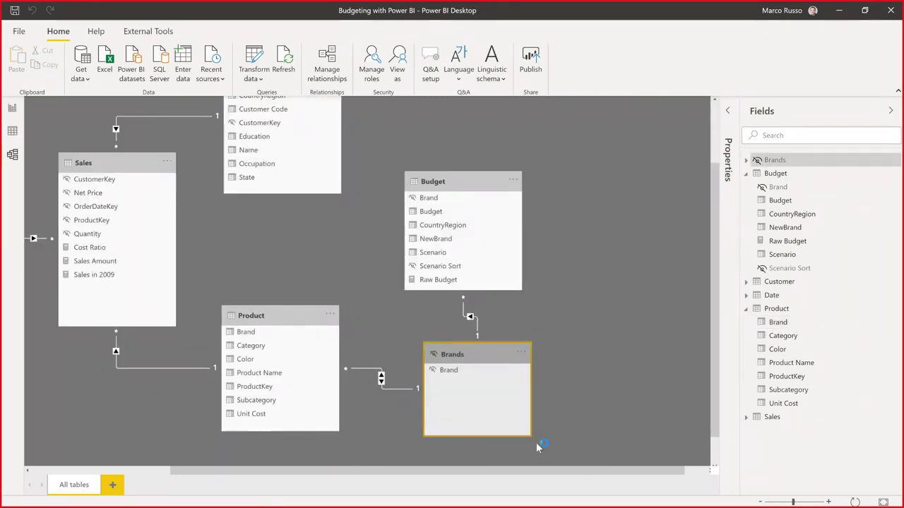
{"action": "left_click", "coordinate": [506, 278]}
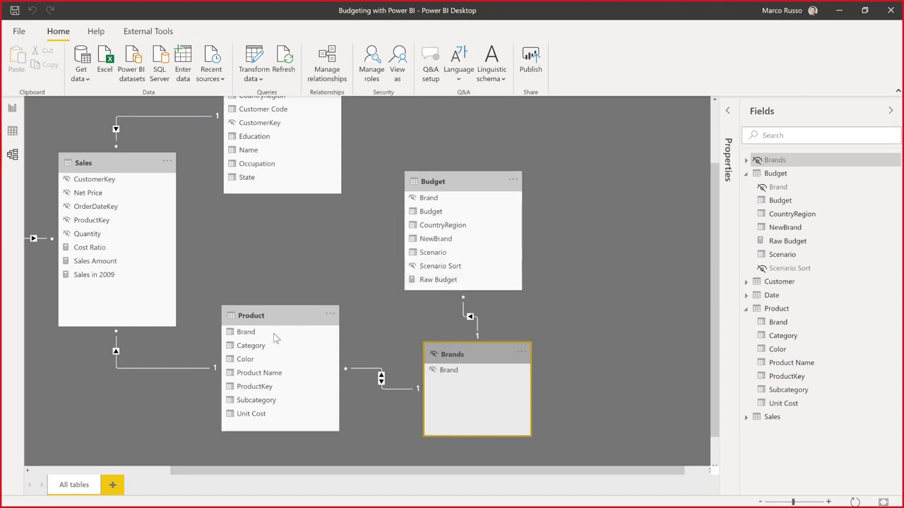
Create an active many-to-many relationship between the Brand columns of Product and Budget, with cross-filter direction Single (Product filters Budget)
{"action": "left_click_drag", "start_coordinate": [247, 337], "coordinate": [433, 204]}
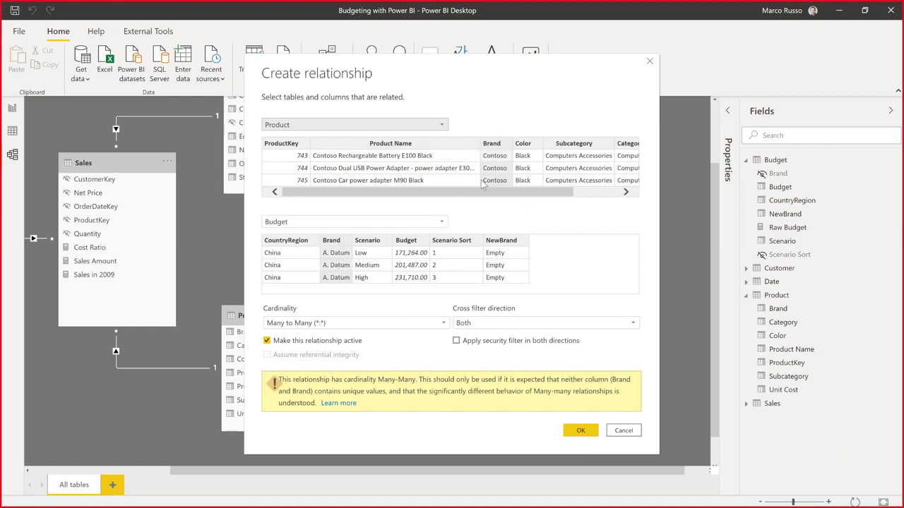
{"action": "left_click", "coordinate": [315, 325]}
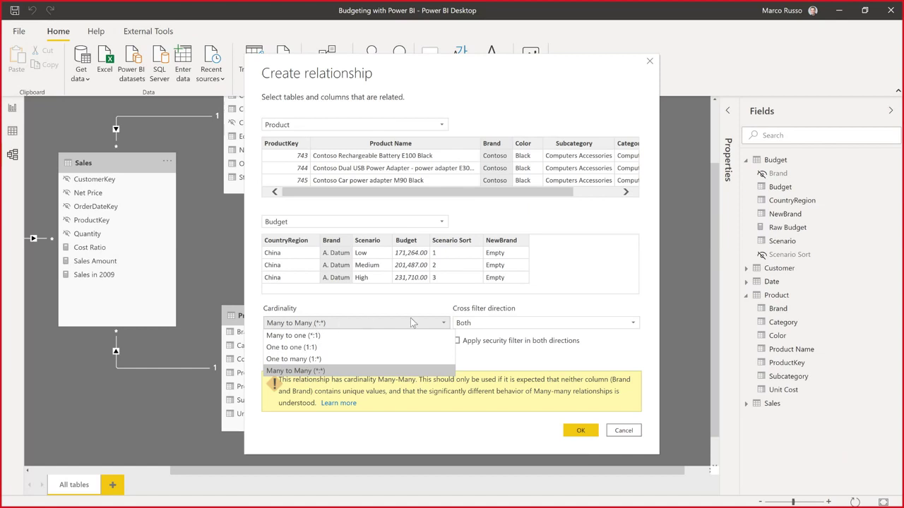
{"action": "left_click", "coordinate": [470, 324]}
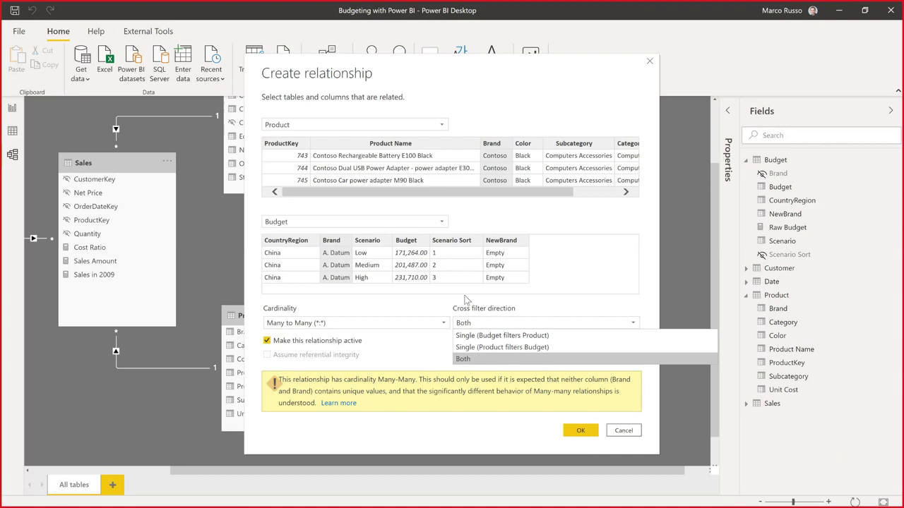
{"action": "left_click", "coordinate": [523, 348]}
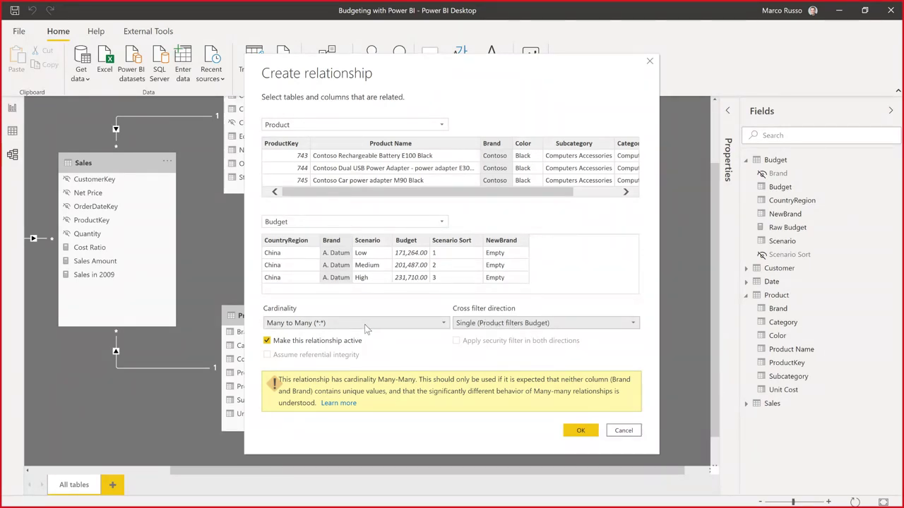
{"action": "left_click", "coordinate": [580, 430]}
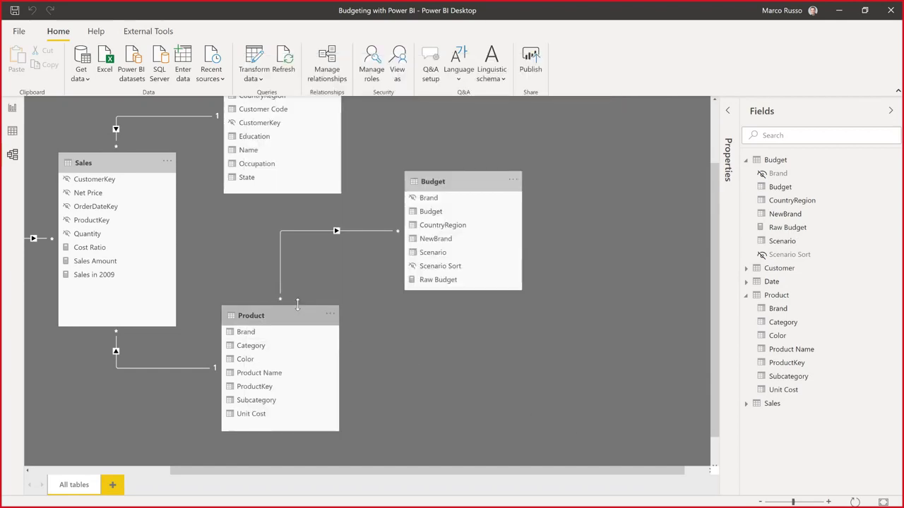
{"action": "left_click", "coordinate": [280, 270]}
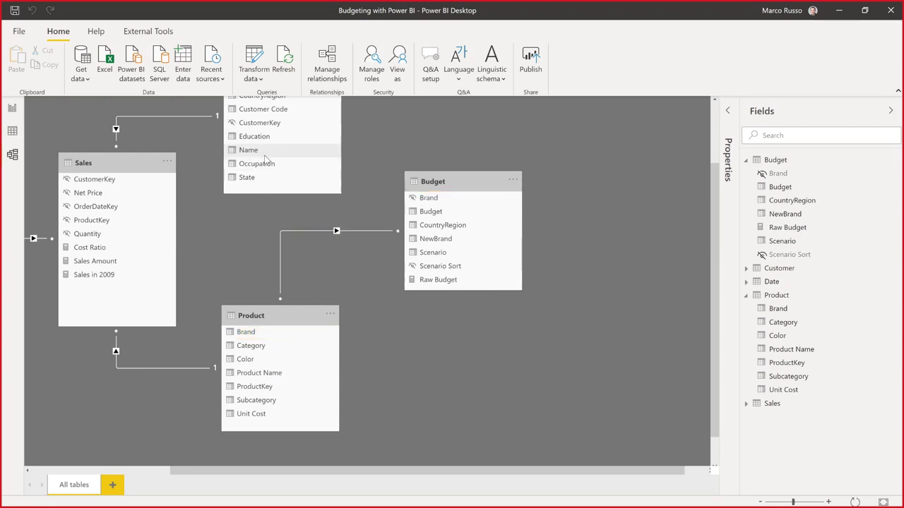
Create an active many-to-many CountryRegion relationship with direction Single (Customer filters Budget), and move the Budget table slightly away from Customer and Product
{"action": "scroll", "coordinate": [306, 153], "scroll_direction": "up", "scroll_amount": 1}
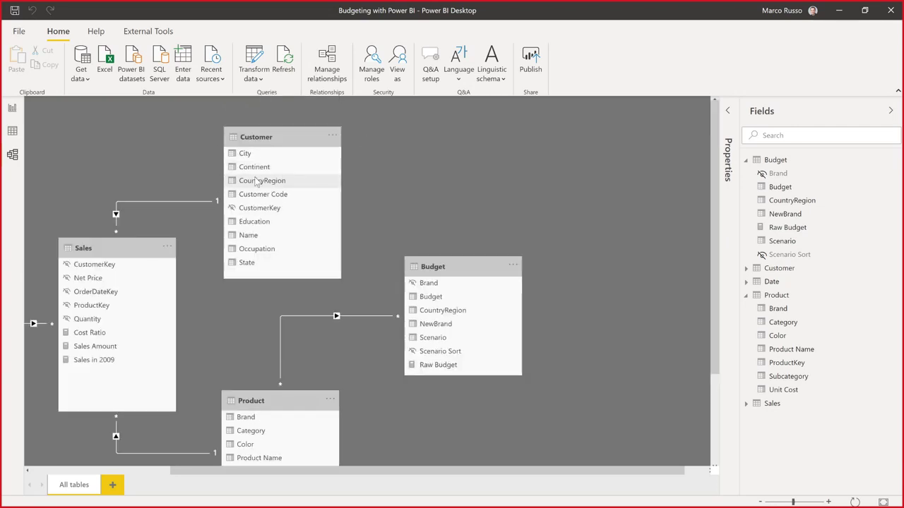
{"action": "left_click_drag", "start_coordinate": [253, 180], "coordinate": [443, 310]}
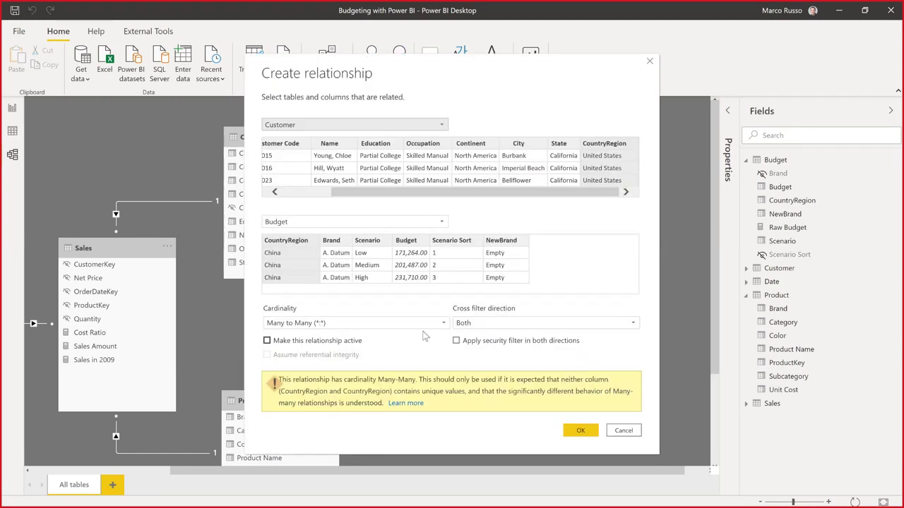
{"action": "left_click", "coordinate": [471, 324]}
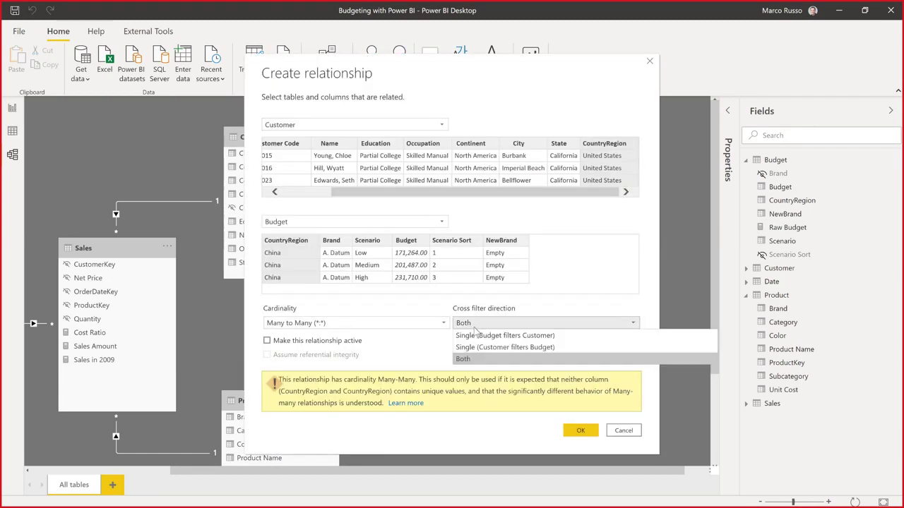
{"action": "left_click", "coordinate": [474, 347]}
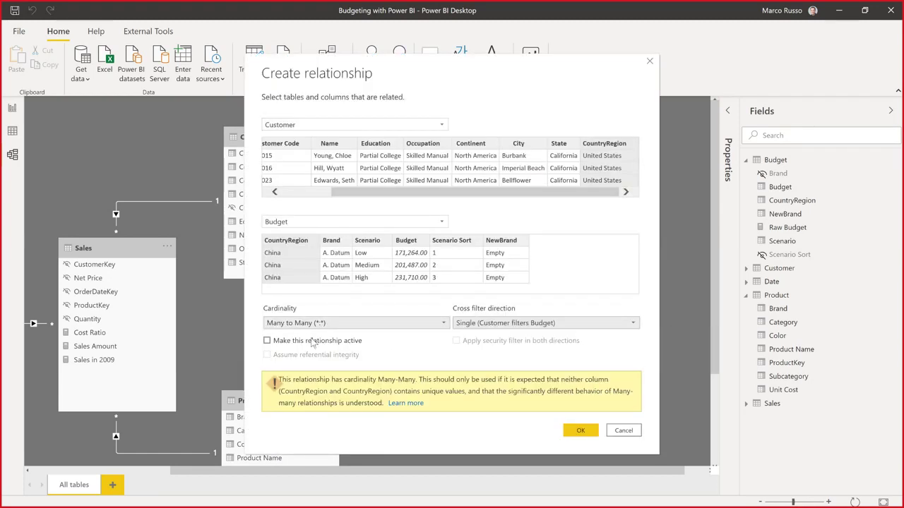
{"action": "left_click", "coordinate": [320, 342]}
{"action": "left_click", "coordinate": [580, 432]}
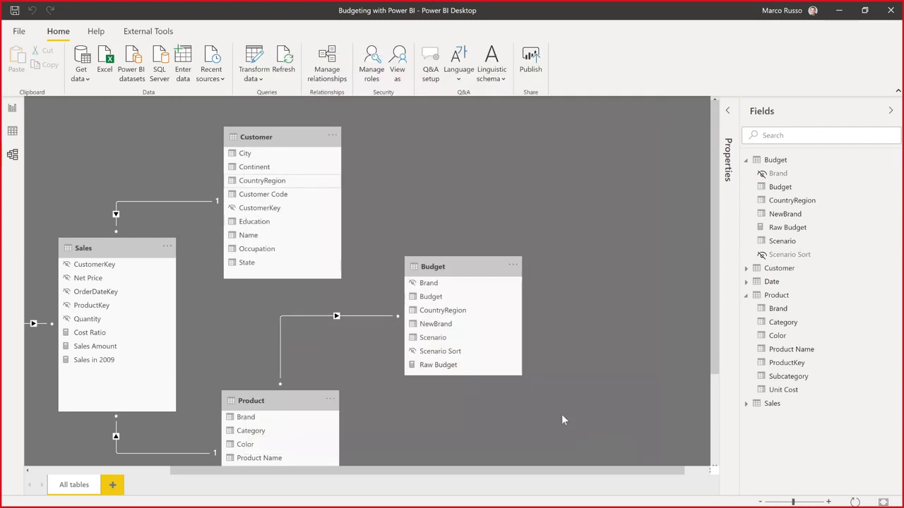
{"action": "left_click_drag", "start_coordinate": [482, 268], "coordinate": [509, 283]}
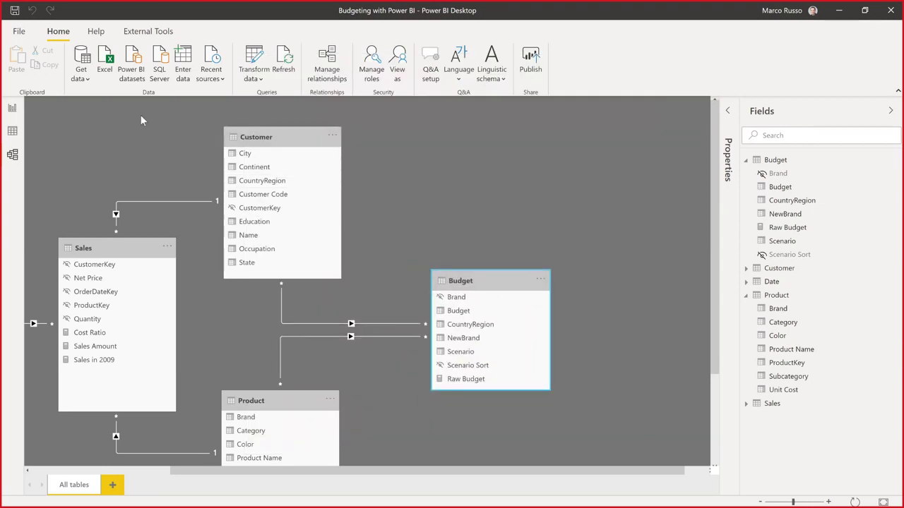
Check the brand matrix in the report, and return to the model diagram to review the relationships to Budget
{"action": "left_click", "coordinate": [12, 110]}
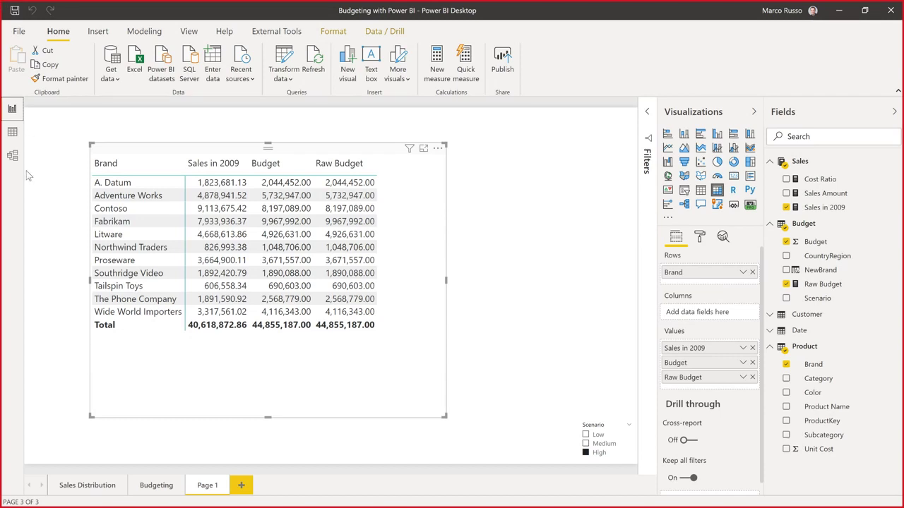
{"action": "left_click", "coordinate": [12, 155]}
{"action": "scroll", "coordinate": [346, 427], "scroll_direction": "down", "scroll_amount": 3}
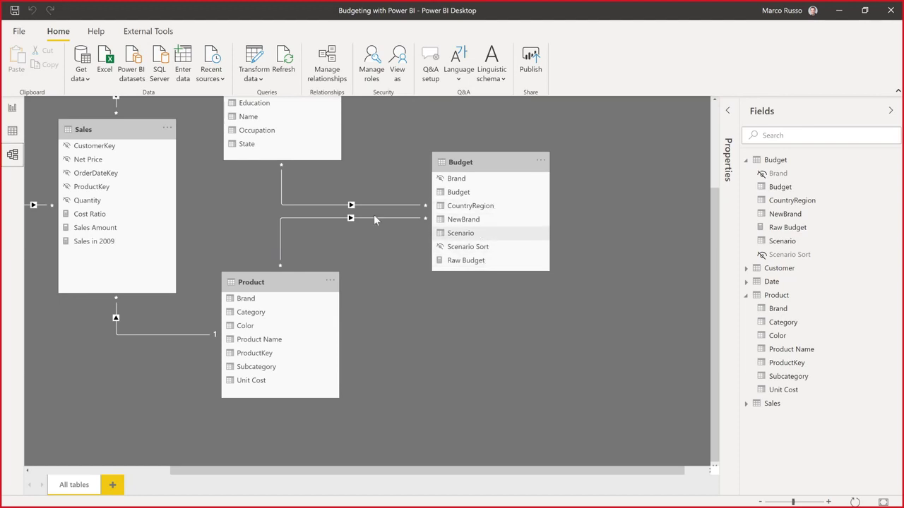
In the report matrix, add the product Color below Brand in the rows and expand the Contoso brand
{"action": "left_click", "coordinate": [13, 108]}
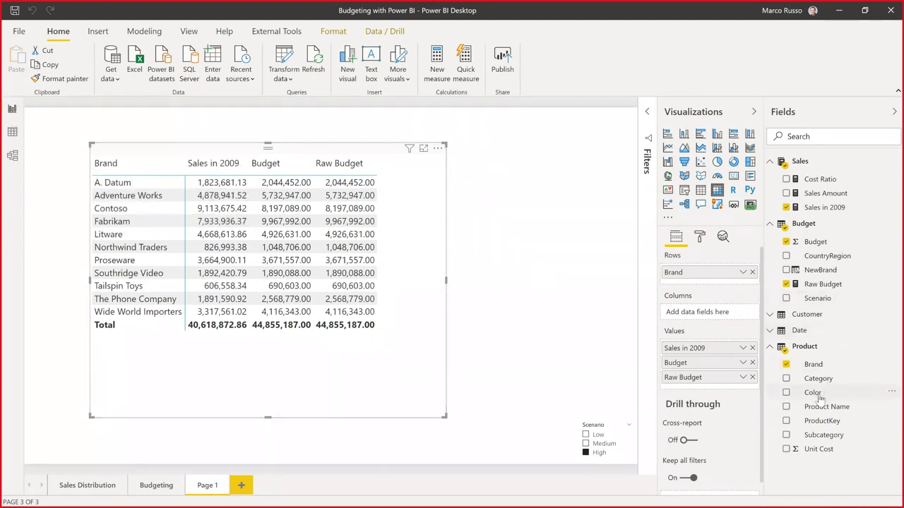
{"action": "left_click_drag", "start_coordinate": [821, 399], "coordinate": [734, 286]}
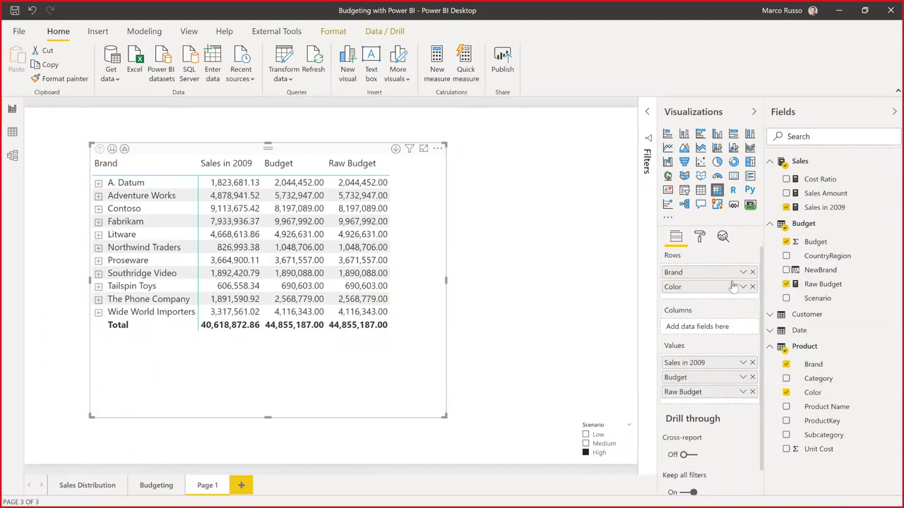
{"action": "left_click", "coordinate": [98, 211]}
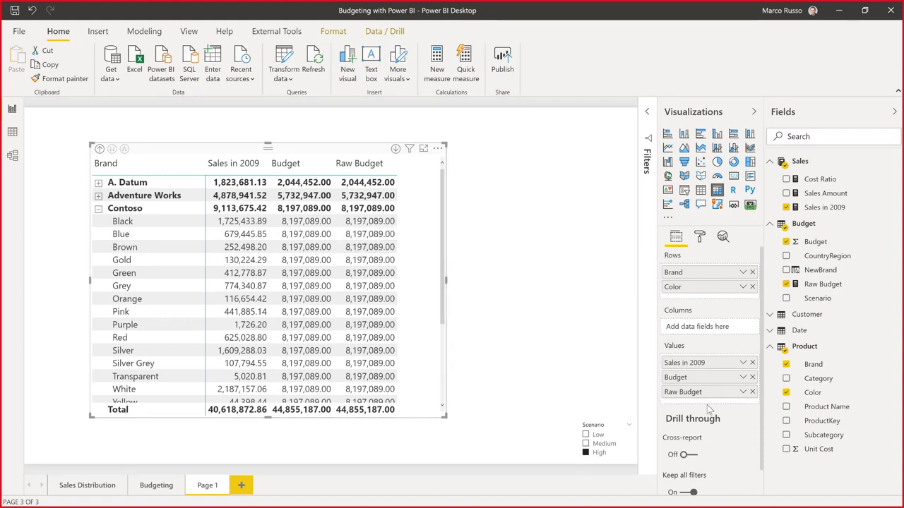
Remove Brand from the matrix rows and Budget from its values, reviewing the relationships to Budget in the model diagram in between
{"action": "left_click", "coordinate": [787, 365]}
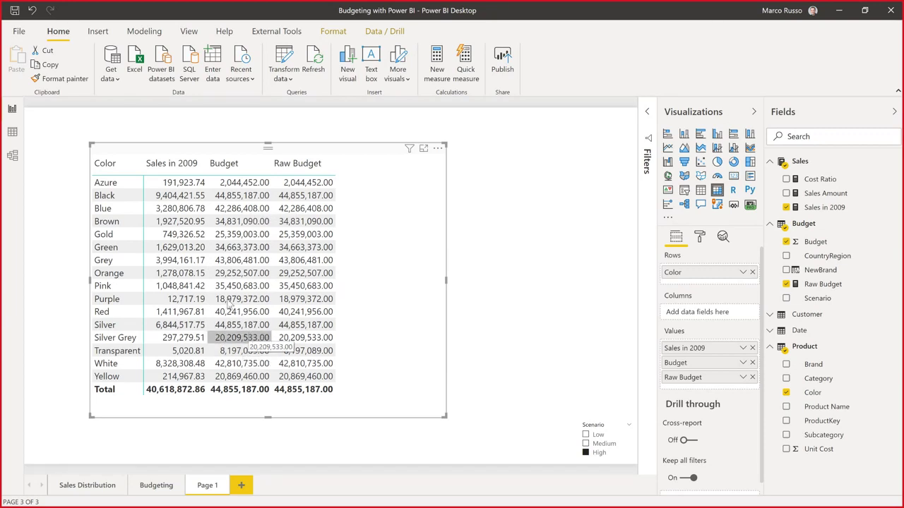
{"action": "left_click", "coordinate": [12, 156]}
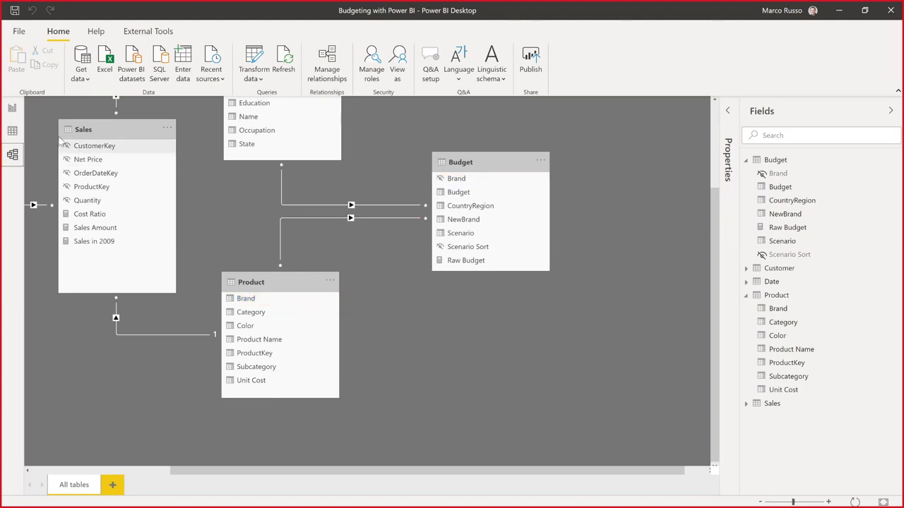
{"action": "left_click", "coordinate": [12, 108]}
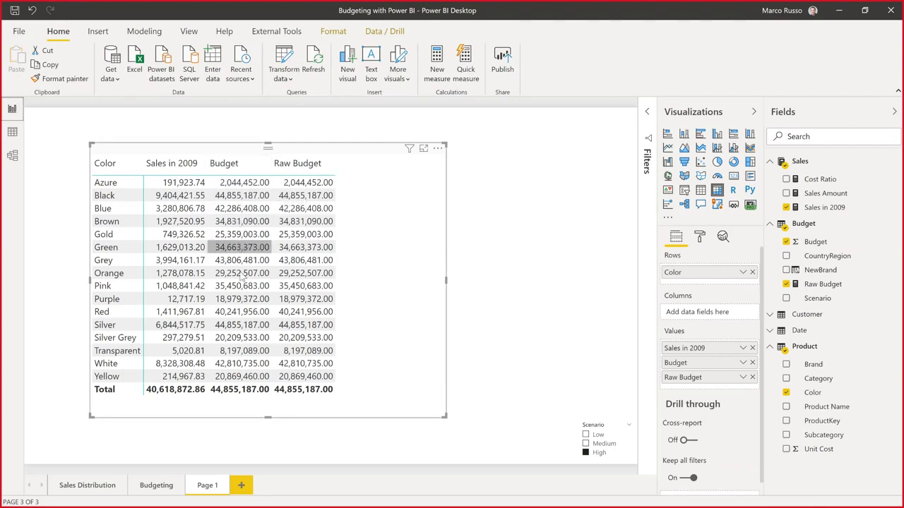
{"action": "left_click", "coordinate": [752, 363]}
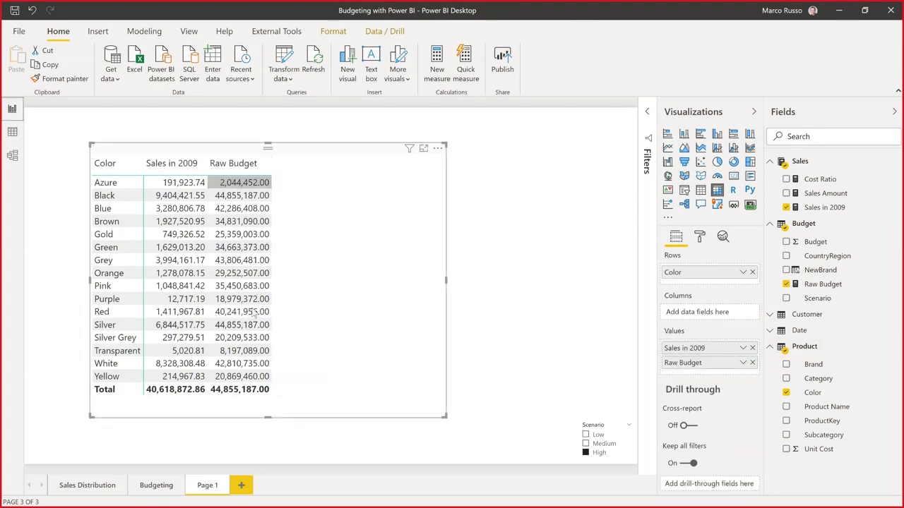
Open the Raw Budget measure's formula and delete its TREATAS filter argument along with the comma after SUM ( Budget[Budget] )
{"action": "left_click", "coordinate": [814, 285]}
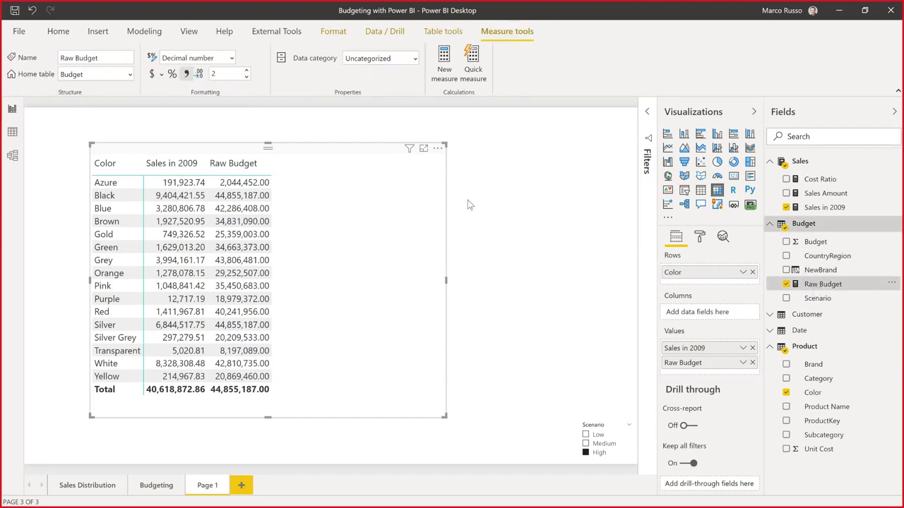
{"action": "left_click", "coordinate": [647, 108]}
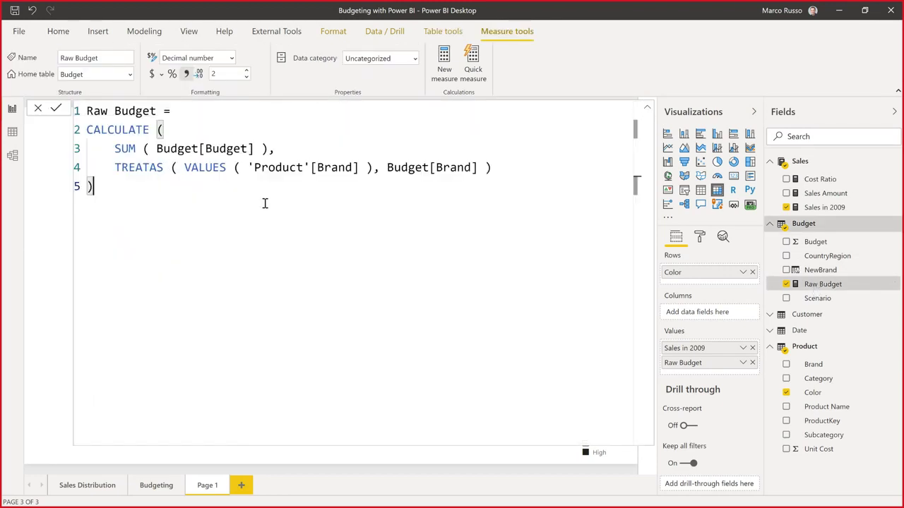
{"action": "left_click_drag", "start_coordinate": [106, 171], "coordinate": [545, 169]}
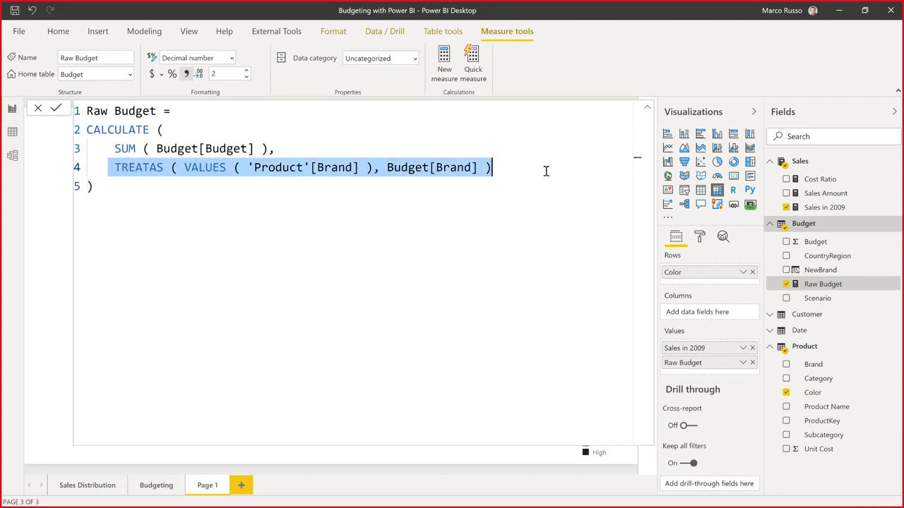
{"action": "key", "text": "Delete"}
{"action": "key", "text": "ctrl+space"}
{"action": "key", "text": "Escape"}
{"action": "key", "text": "Up"}
{"action": "key", "text": "End"}
{"action": "key", "text": "BackSpace"}
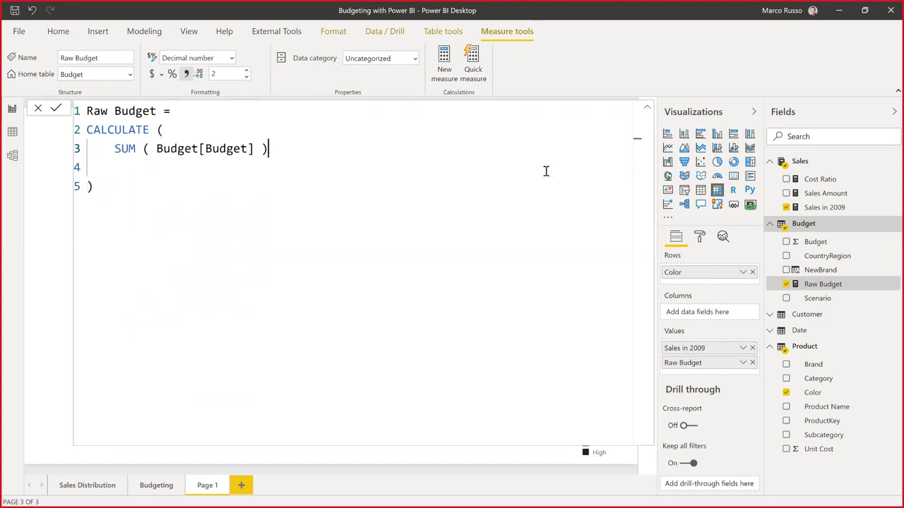
Remove the CALCULATE wrapper from the Raw Budget measure so its formula is only SUM ( Budget[Budget] ), and collapse the formula editor
{"action": "key", "text": "Up"}
{"action": "key", "text": "shift+Home"}
{"action": "key", "text": "shift+Left"}
{"action": "key", "text": "Delete"}
{"action": "key", "text": "ctrl+End"}
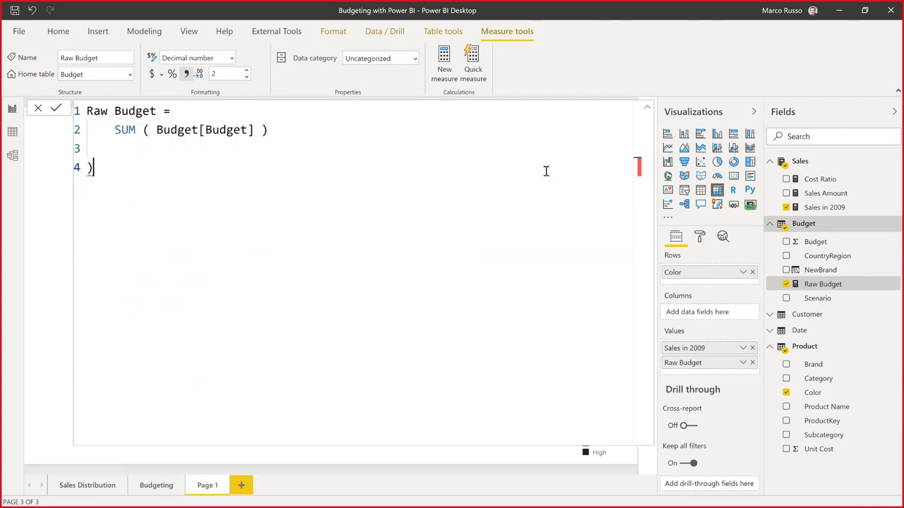
{"action": "key", "text": "BackSpace"}
{"action": "key", "text": "BackSpace"}
{"action": "key", "text": "Return"}
{"action": "left_click", "coordinate": [648, 110]}
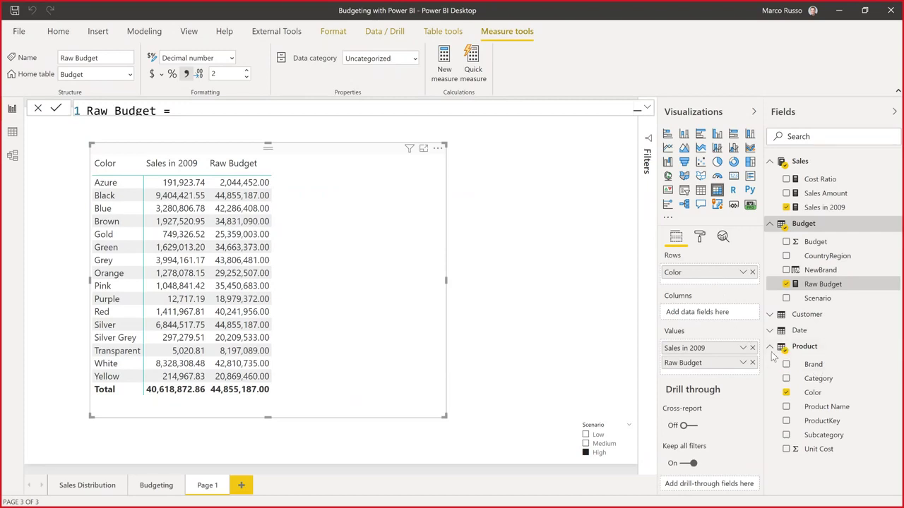
Add the product Brand above Color in the matrix rows and expand the Contoso brand
{"action": "left_click_drag", "start_coordinate": [812, 364], "coordinate": [679, 272]}
{"action": "left_click", "coordinate": [98, 208]}
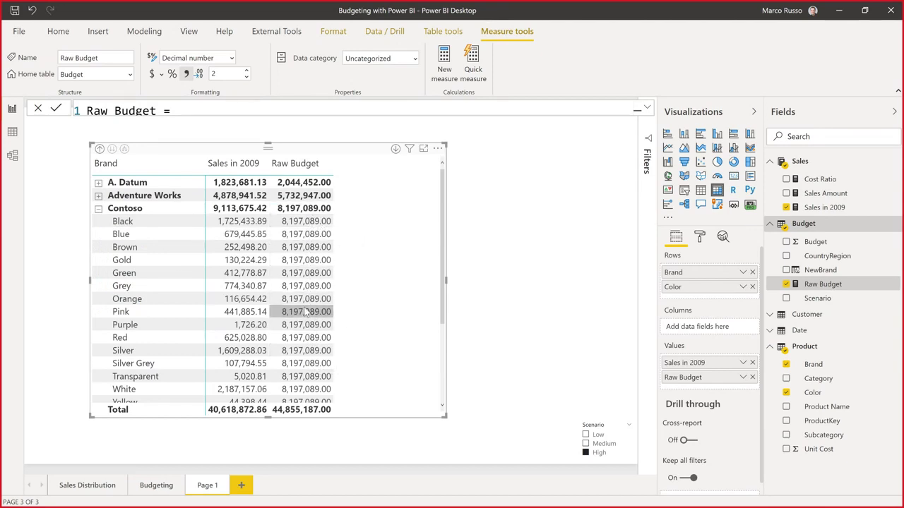
Wrap the SUM expression of the Raw Budget measure in an IF function with "...." as placeholder condition
{"action": "left_click", "coordinate": [648, 110]}
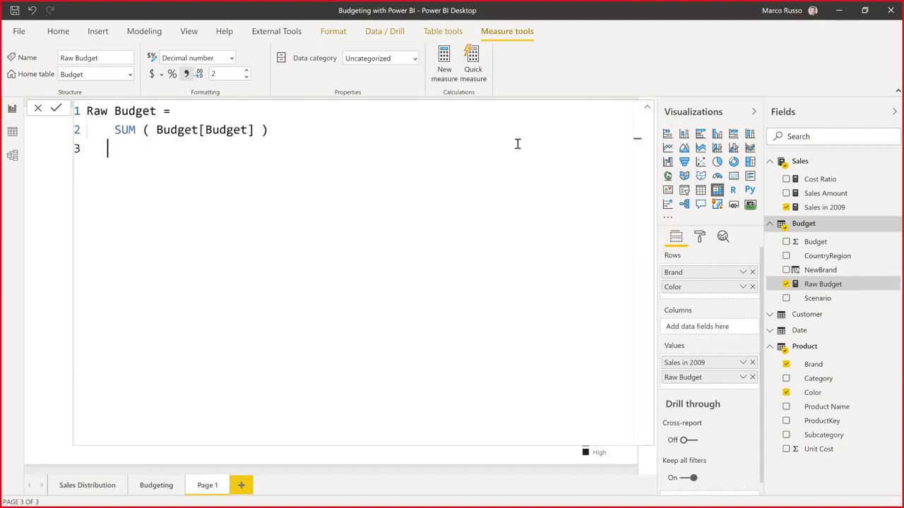
{"action": "left_click", "coordinate": [233, 105]}
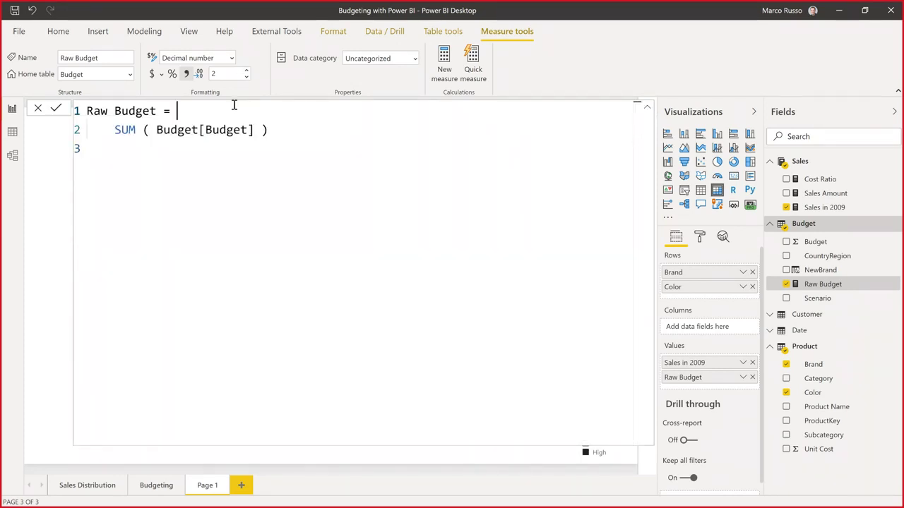
{"action": "key", "text": "Return"}
{"action": "type", "text": "IF ("}
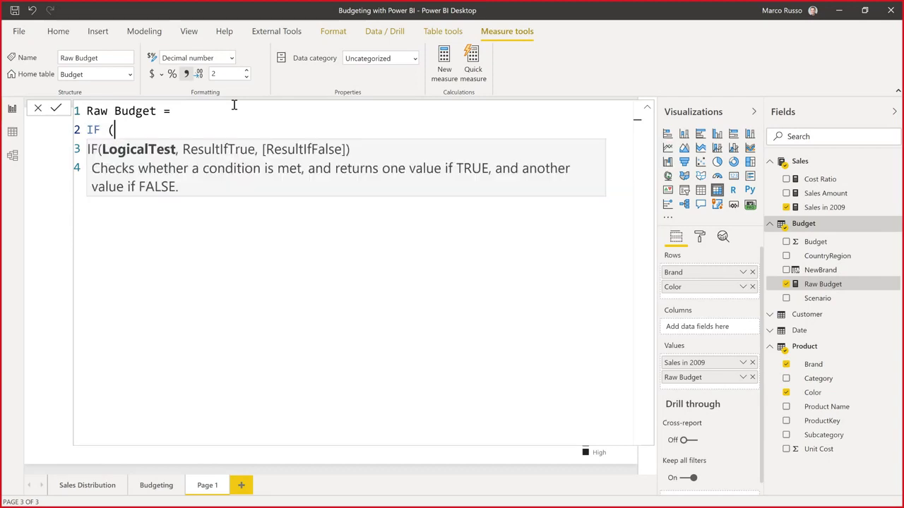
{"action": "key", "text": "Return"}
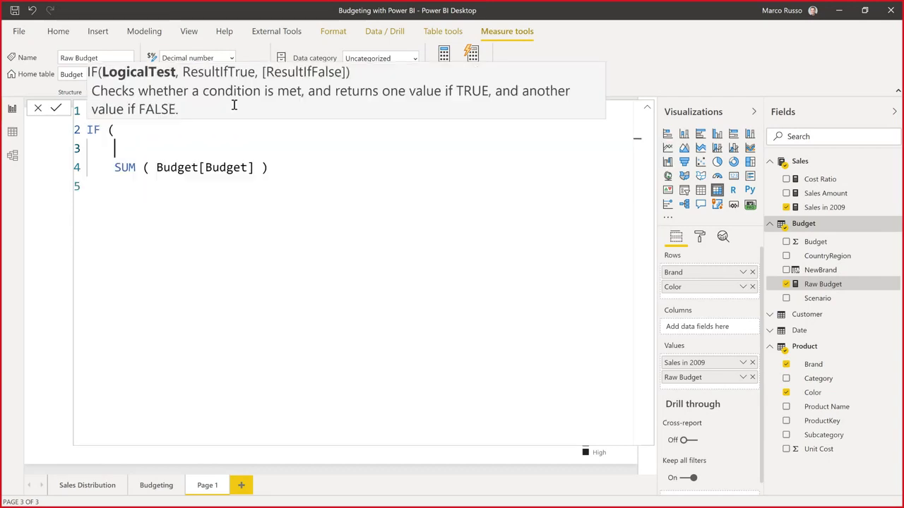
{"action": "type", "text": "....,"}
{"action": "key", "text": "Down"}
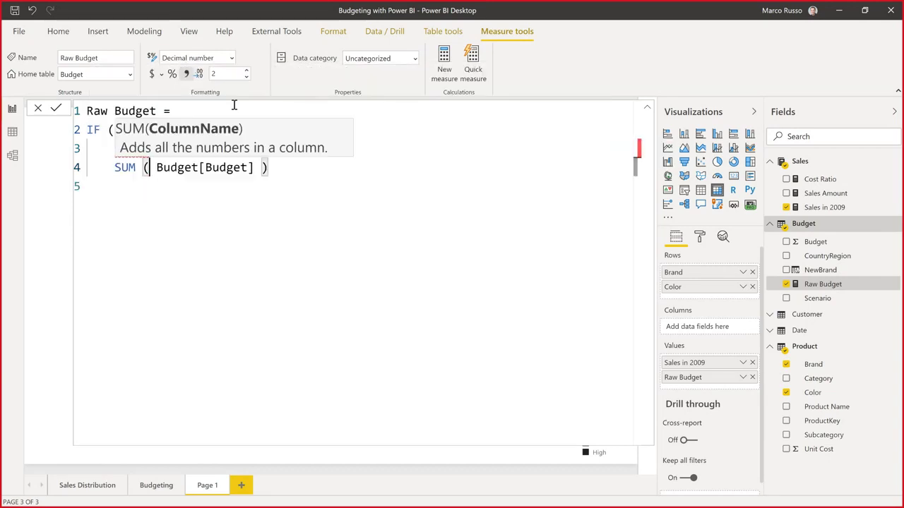
{"action": "key", "text": "Down"}
{"action": "key", "text": "Return"}
{"action": "key", "text": "BackSpace"}
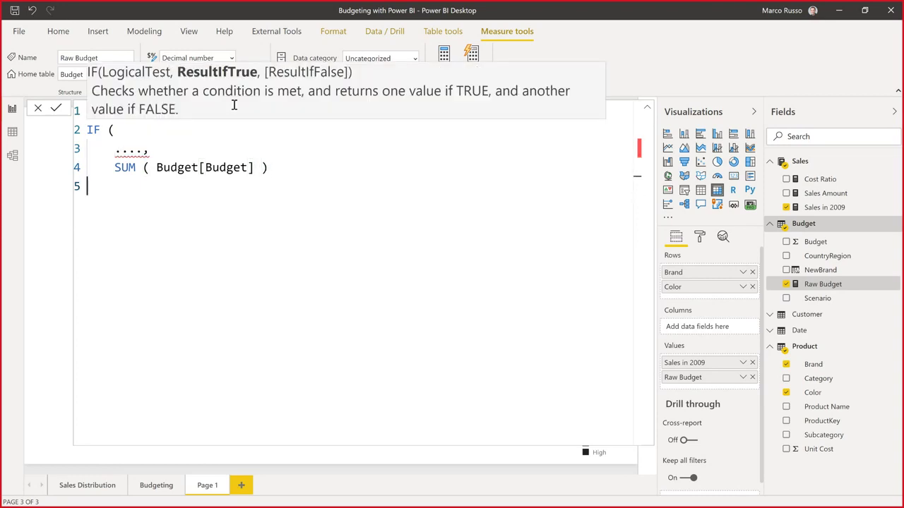
{"action": "type", "text": ")"}
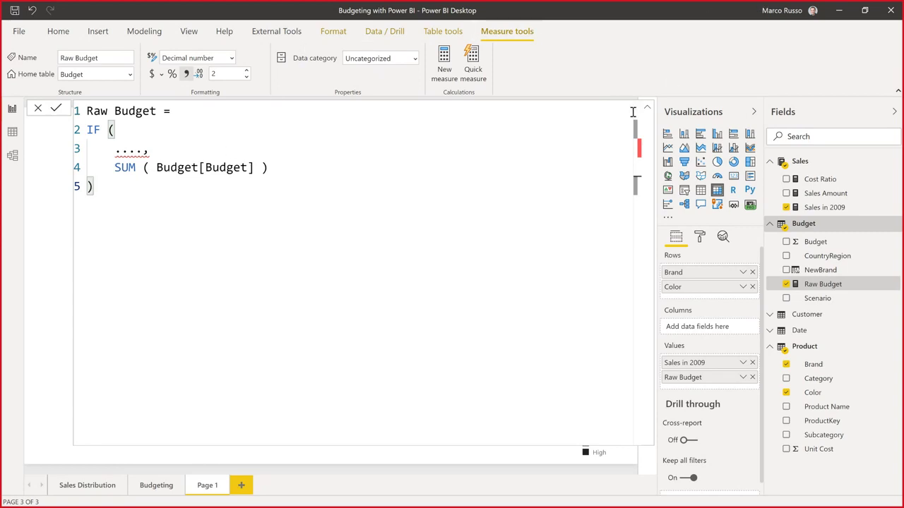
Delete the IF wrapper, placeholder condition and closing parenthesis from the Raw Budget formula, and collapse the formula editor
{"action": "left_click_drag", "start_coordinate": [181, 147], "coordinate": [72, 131]}
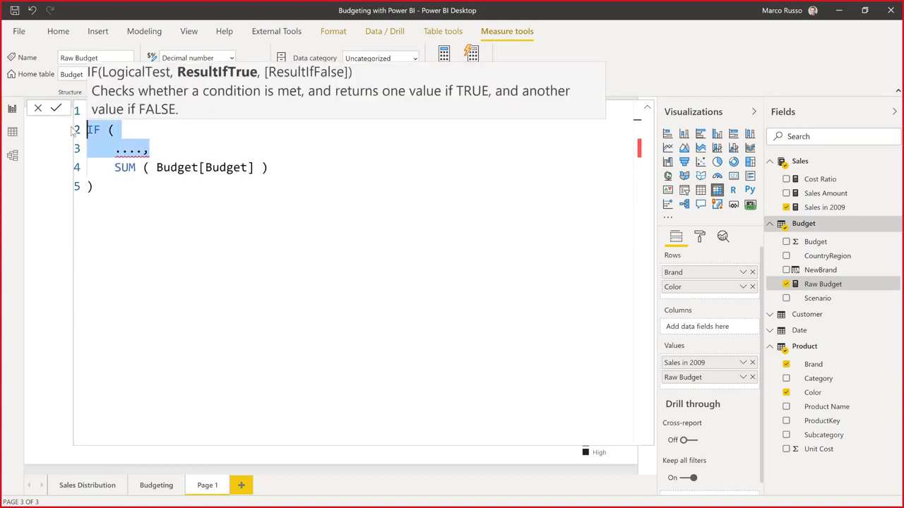
{"action": "key", "text": "Delete"}
{"action": "left_click", "coordinate": [142, 172]}
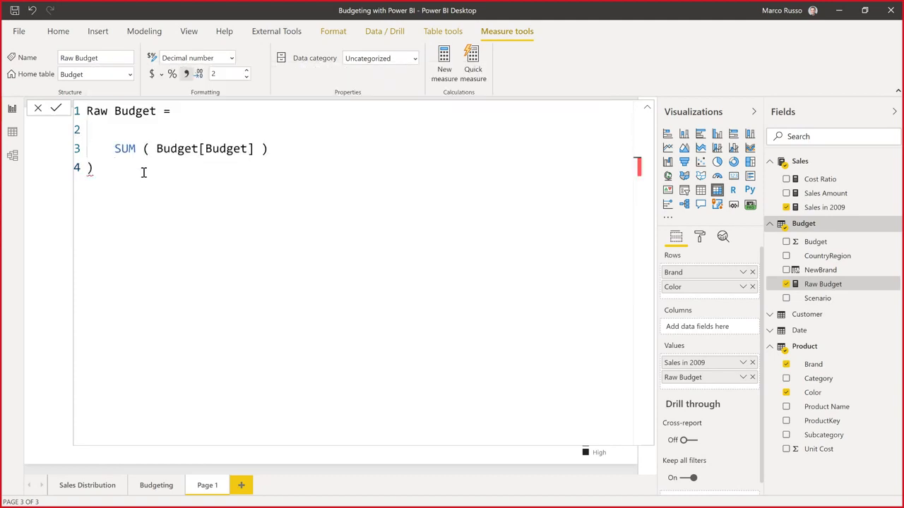
{"action": "key", "text": "BackSpace"}
{"action": "key", "text": "BackSpace"}
{"action": "key", "text": "BackSpace"}
{"action": "key", "text": "BackSpace"}
{"action": "left_click", "coordinate": [647, 107]}
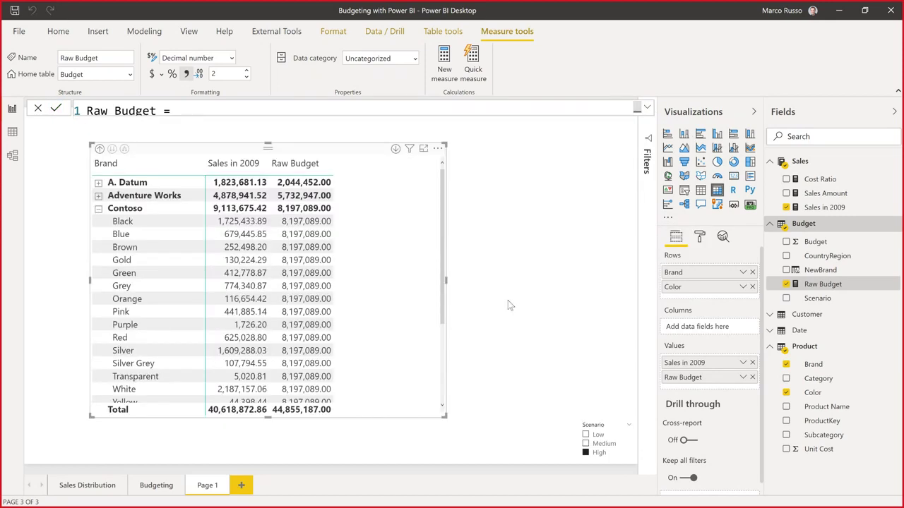
{"action": "key", "text": "alt+Tab"}
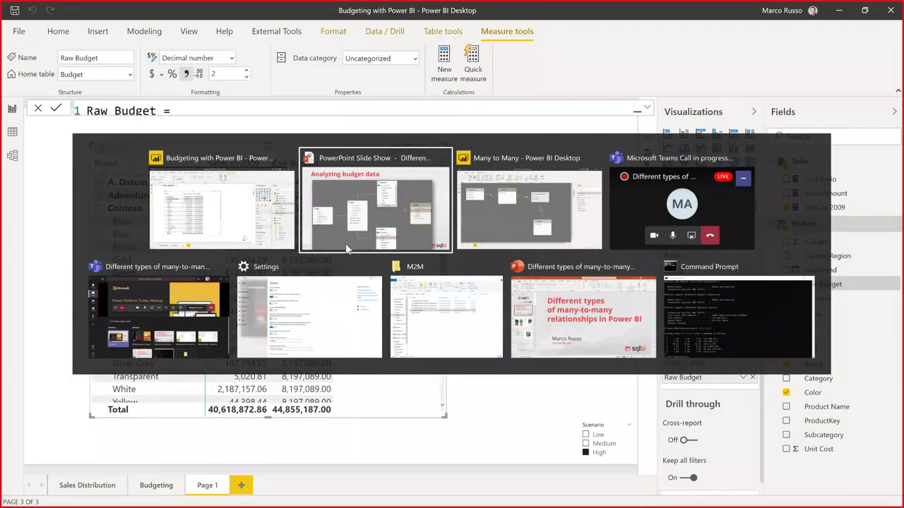
{"action": "key", "text": "Right"}
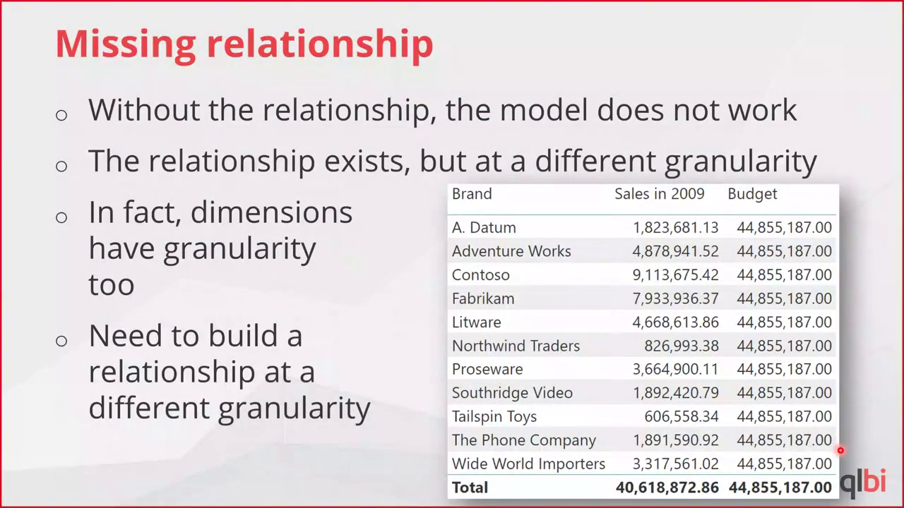
{"action": "key", "text": "Right"}
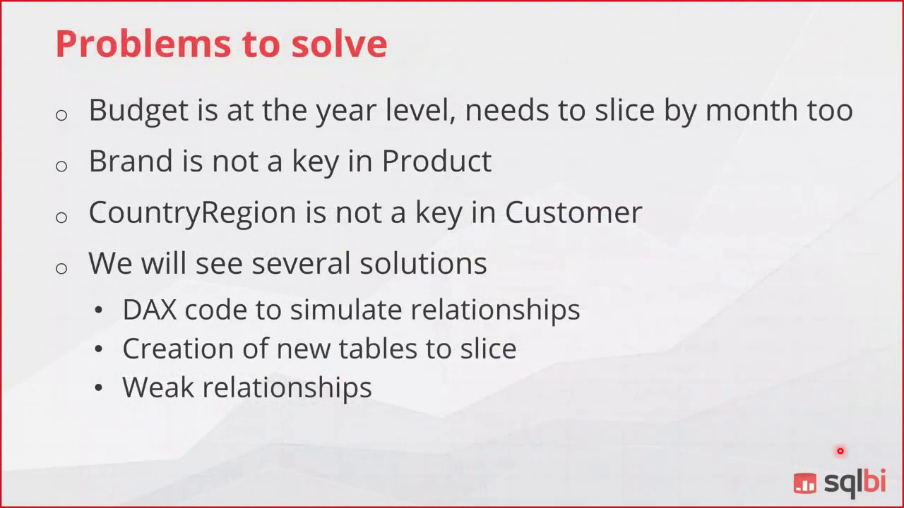
{"action": "key", "text": "Right"}
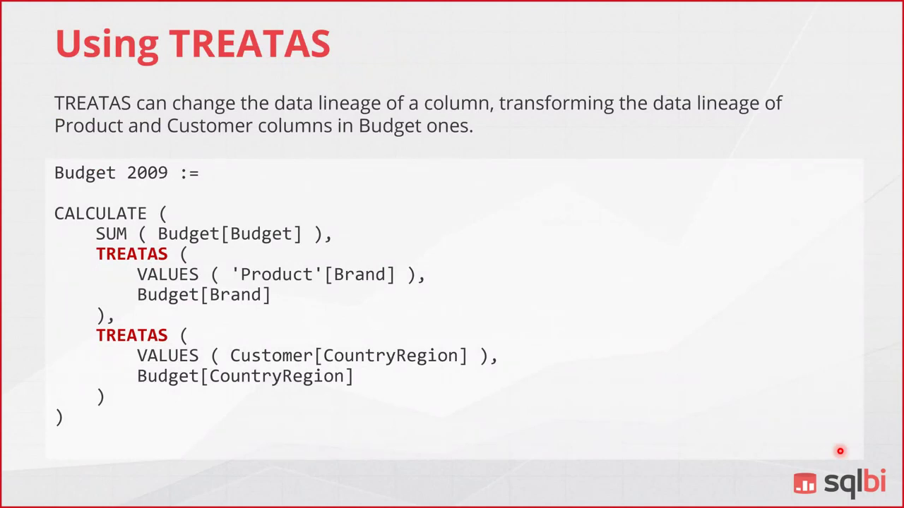
{"action": "key", "text": "Right"}
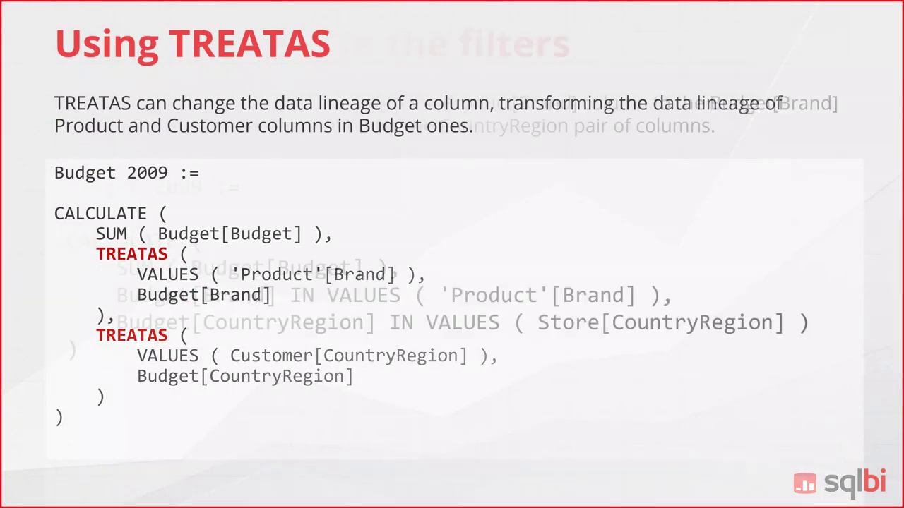